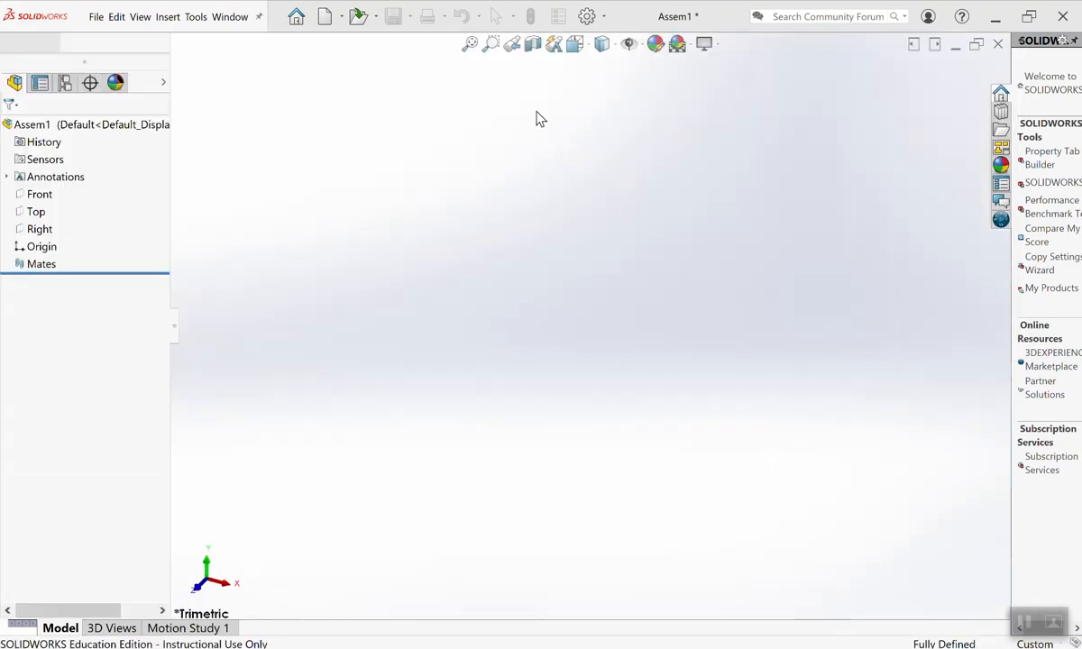
Save the new assembly as ECE216_Week5_HW_UI_Joint_done2 in the UJoint folder.
{"action": "left_click", "coordinate": [96, 18]}
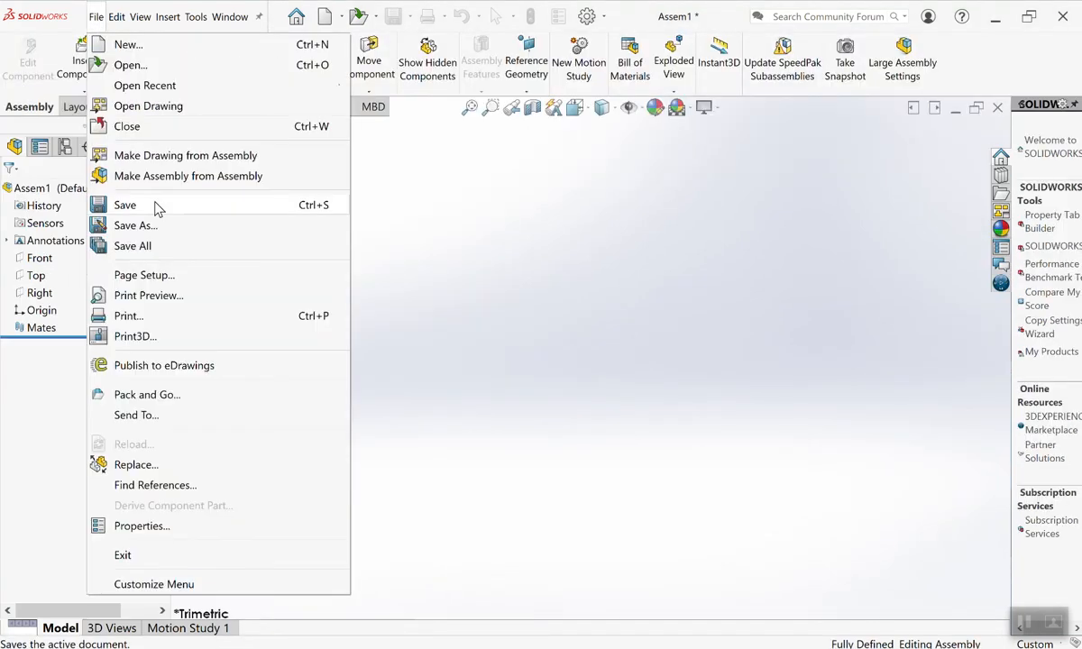
{"action": "left_click", "coordinate": [135, 226]}
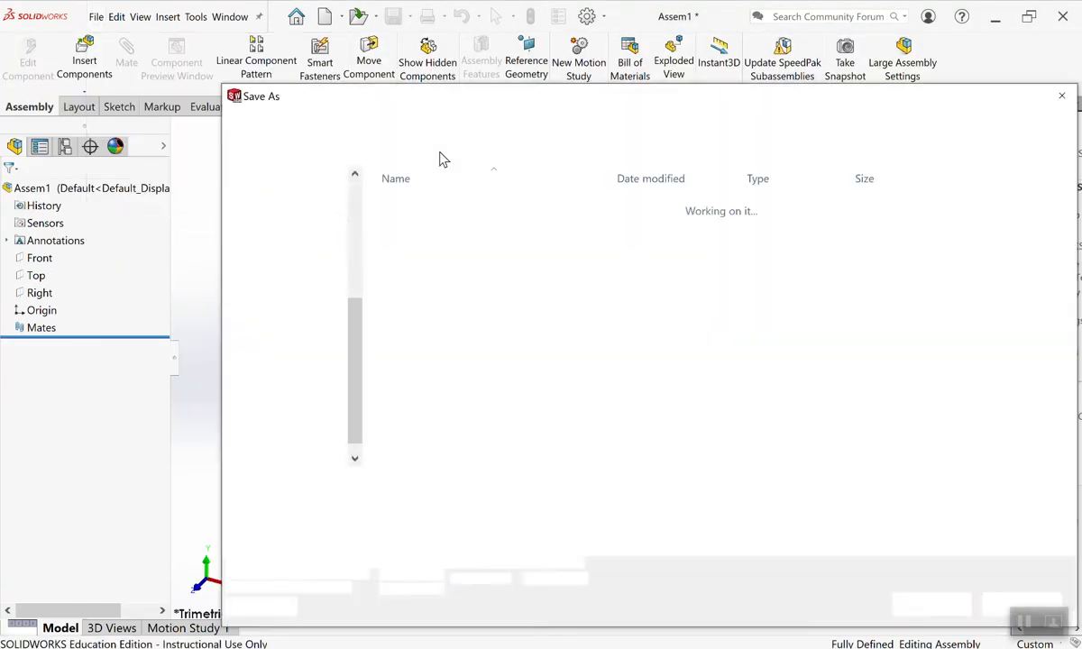
{"action": "left_click", "coordinate": [532, 282]}
{"action": "double_click", "coordinate": [541, 488]}
{"action": "left_click", "coordinate": [534, 486]}
{"action": "type", "text": "216_Week5_HW_UI_Joint_done2"}
{"action": "key", "text": "Return"}
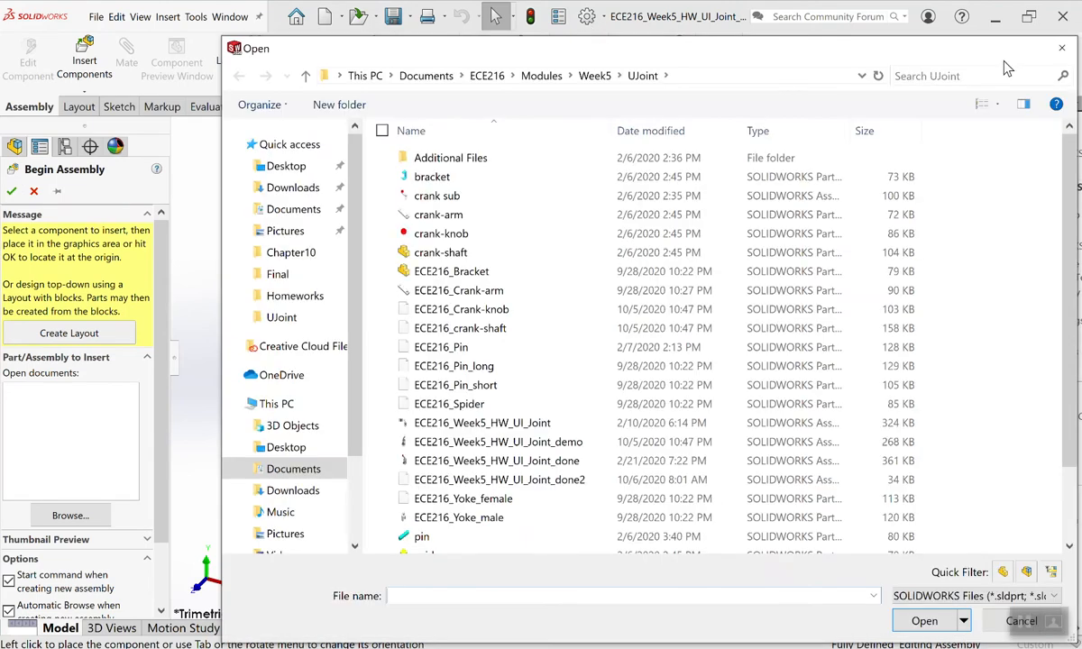
Insert the ECE216_Bracket part, turn on the display of origins, and place the bracket on the assembly origin.
{"action": "left_click", "coordinate": [1062, 48]}
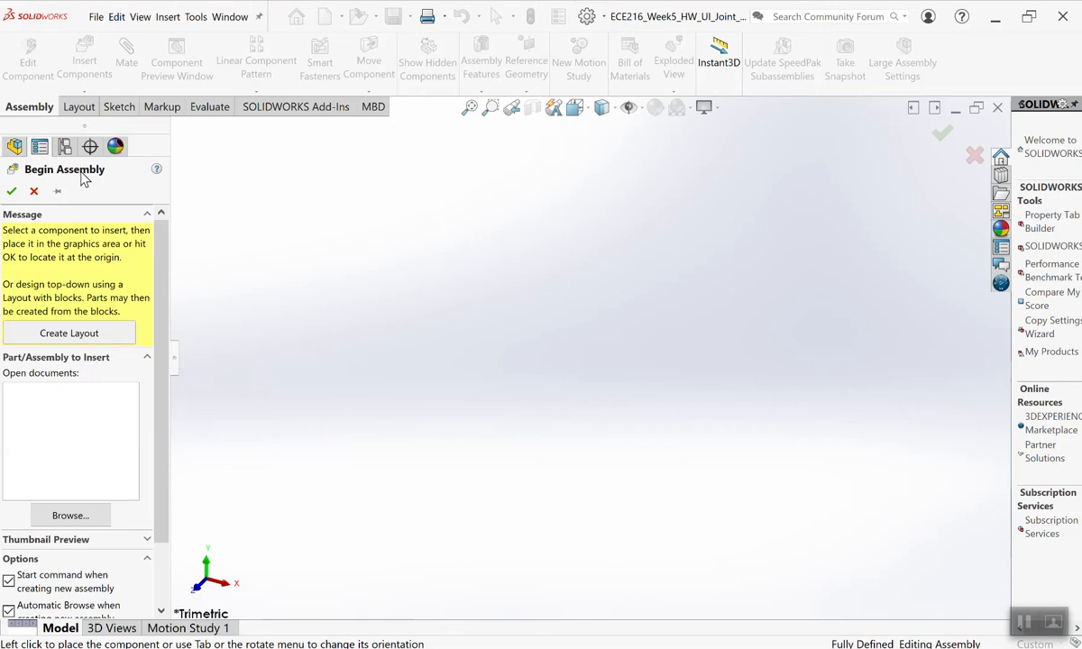
{"action": "left_click", "coordinate": [70, 516]}
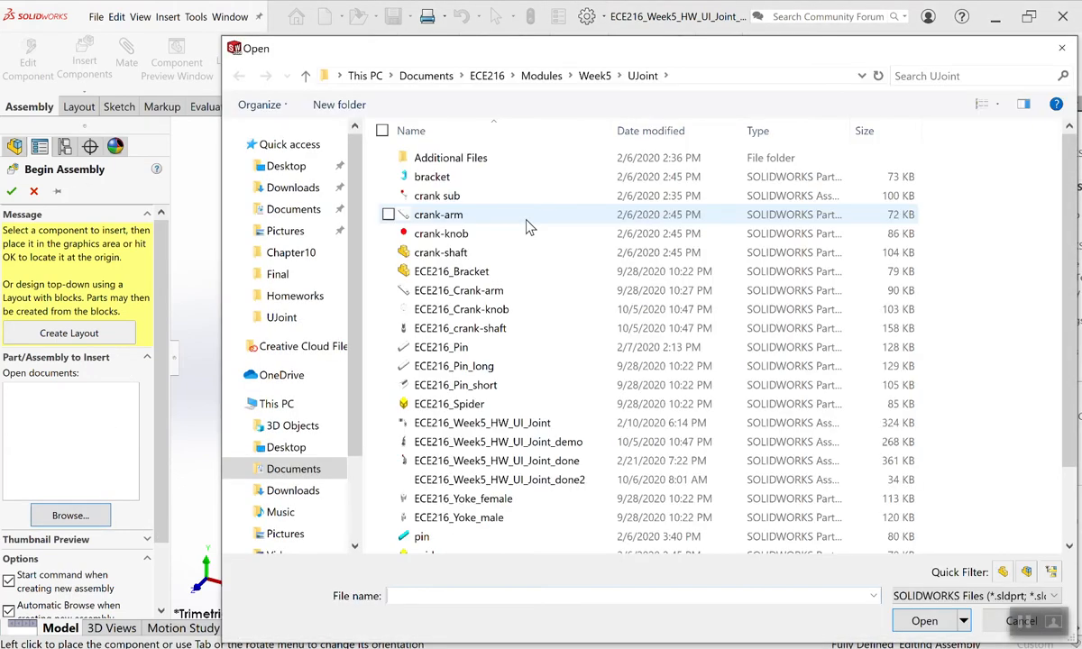
{"action": "left_click", "coordinate": [450, 272]}
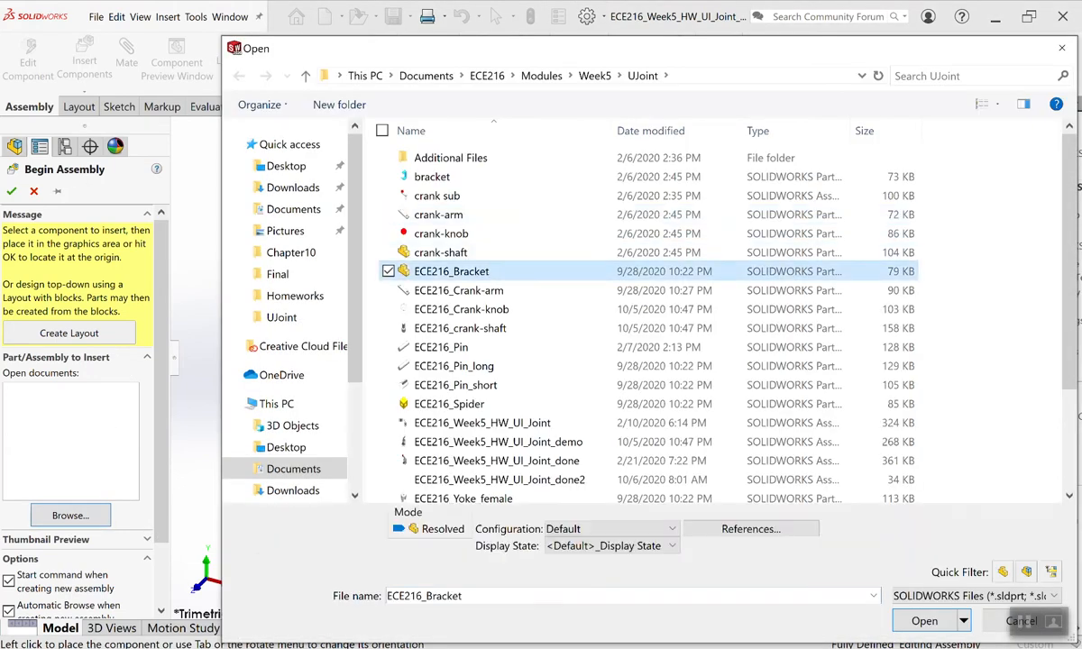
{"action": "left_click", "coordinate": [924, 620]}
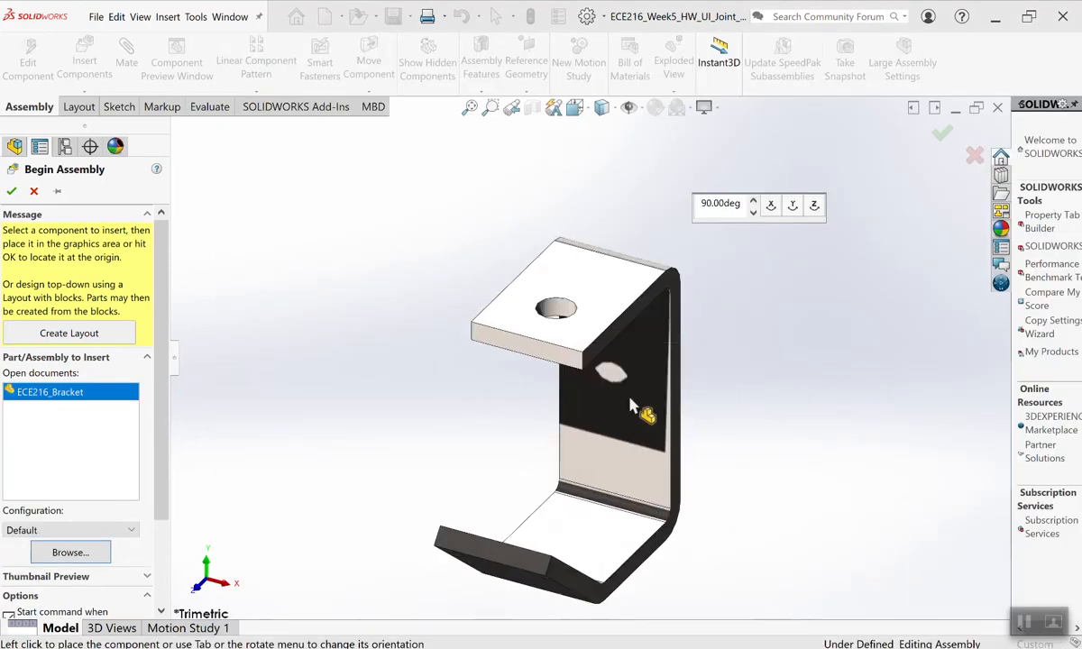
{"action": "left_click", "coordinate": [643, 109]}
{"action": "left_click", "coordinate": [629, 194]}
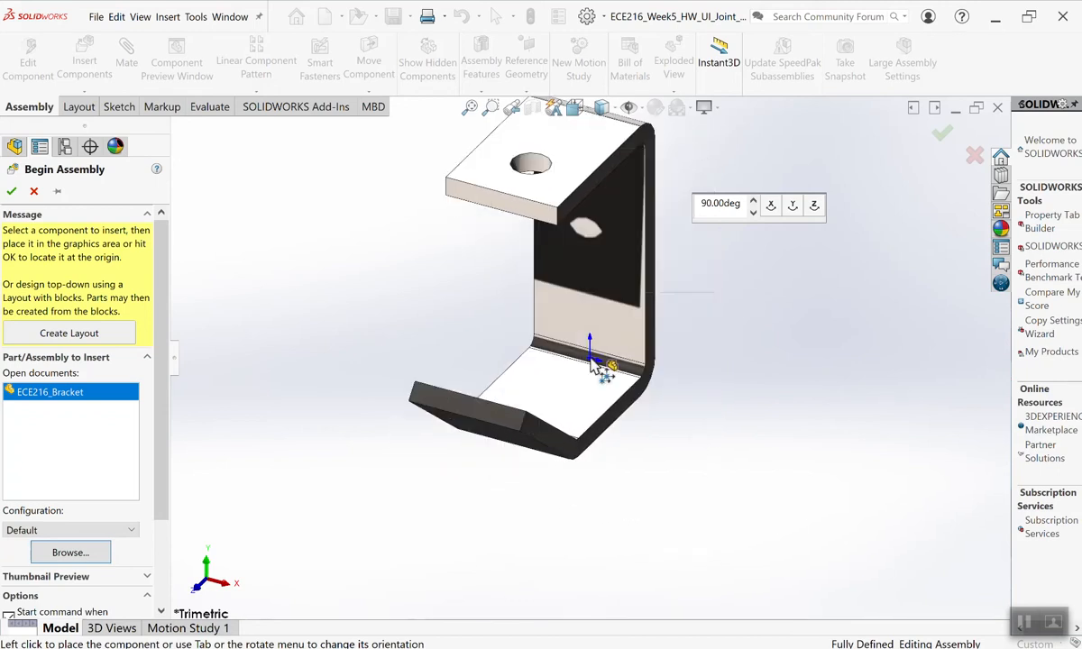
{"action": "left_click", "coordinate": [593, 363]}
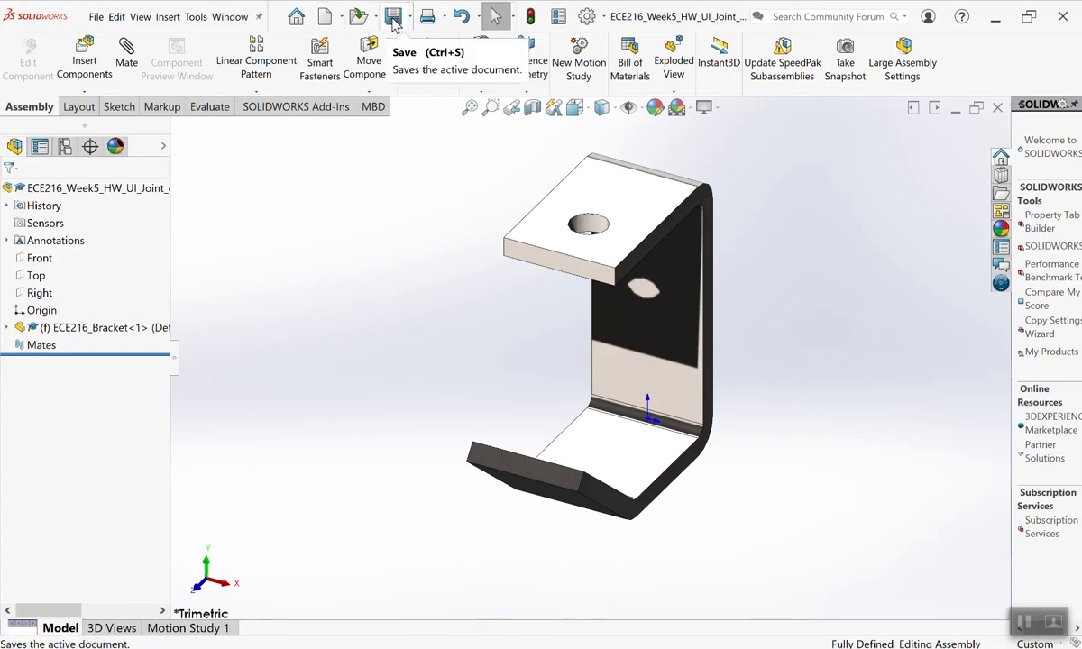
Insert the ECE216_Yoke_female part and place it in free space beside the bracket's open side.
{"action": "left_click", "coordinate": [85, 59]}
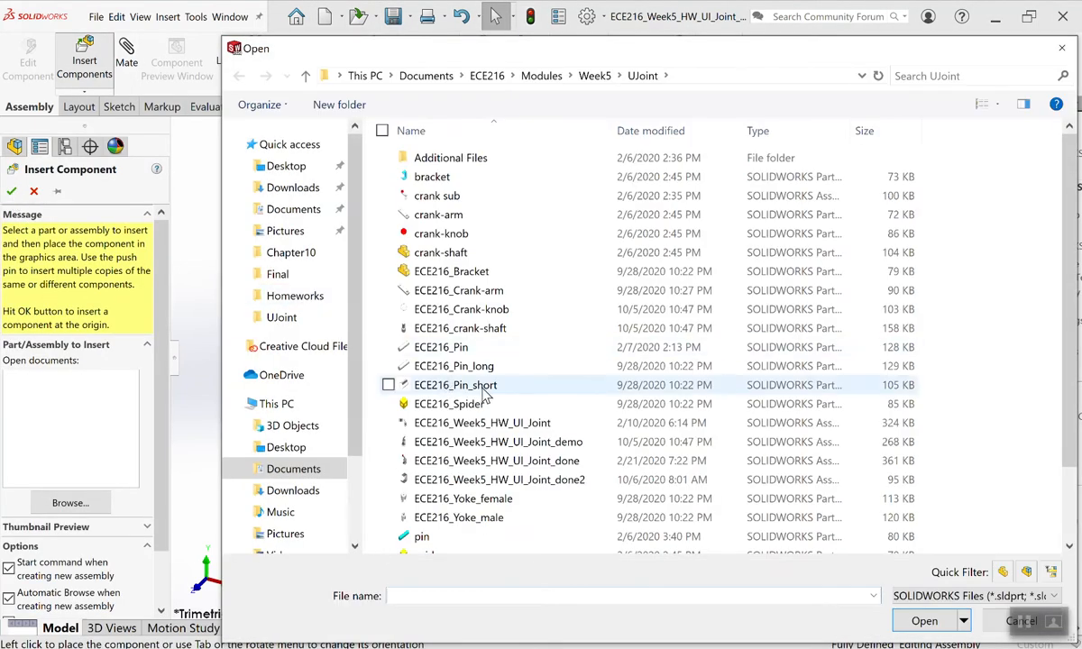
{"action": "scroll", "coordinate": [545, 359], "scroll_direction": "down", "scroll_amount": 1}
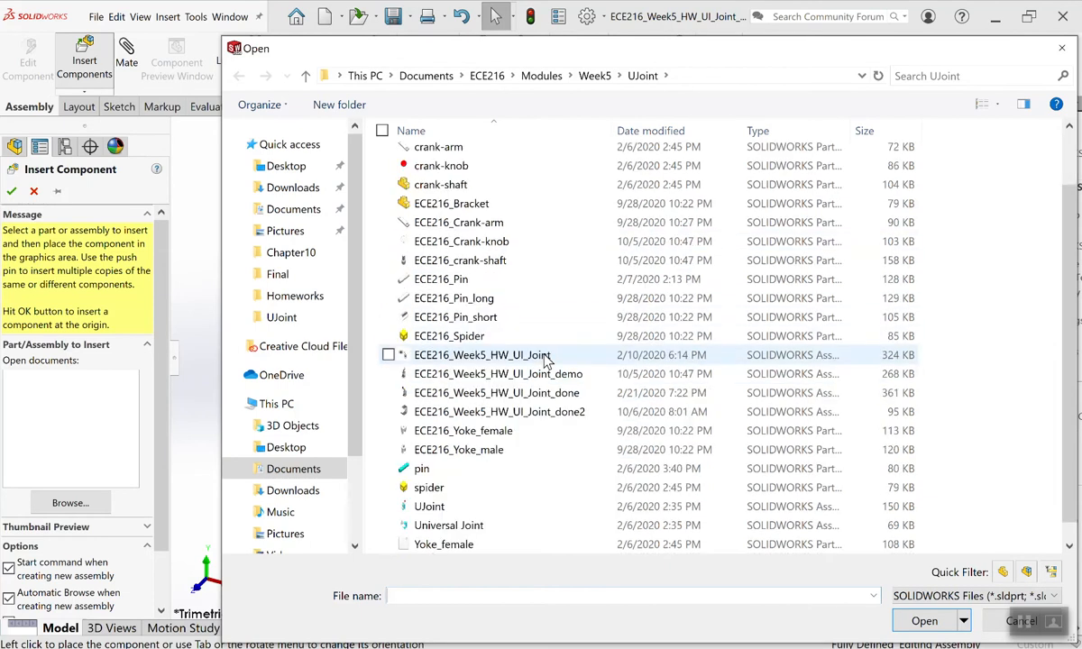
{"action": "left_click", "coordinate": [509, 431]}
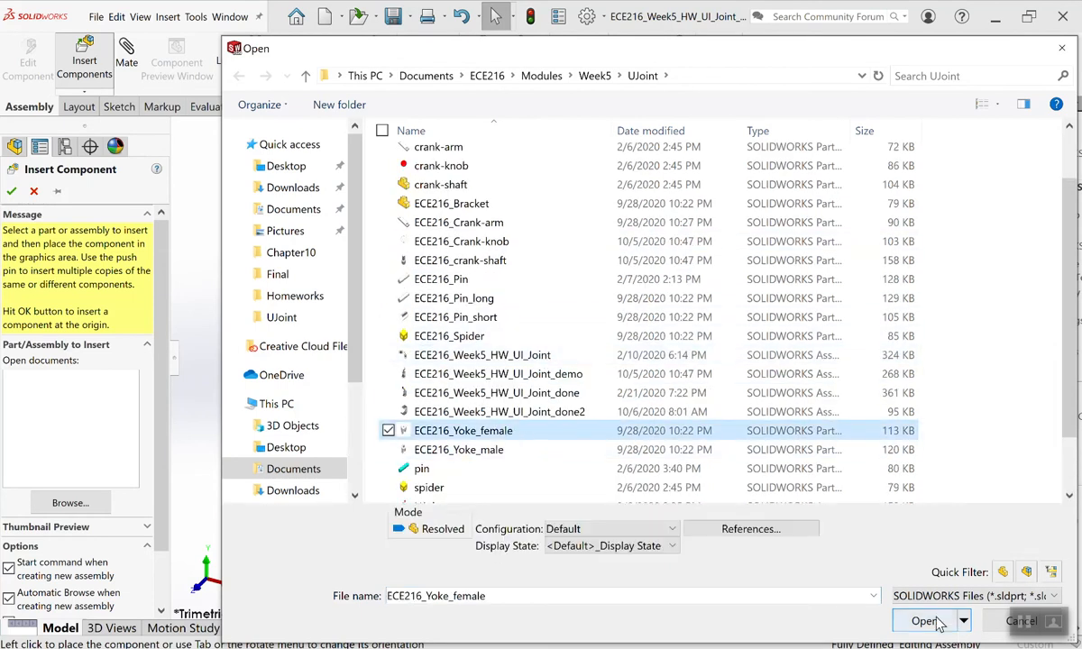
{"action": "left_click", "coordinate": [952, 625]}
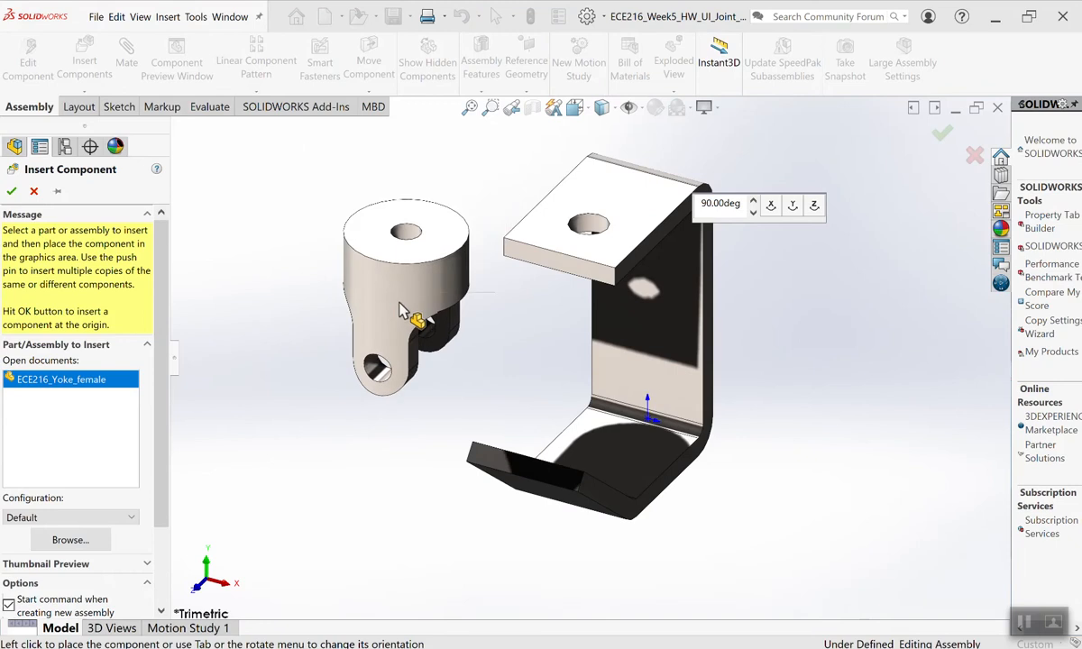
{"action": "left_click", "coordinate": [311, 366]}
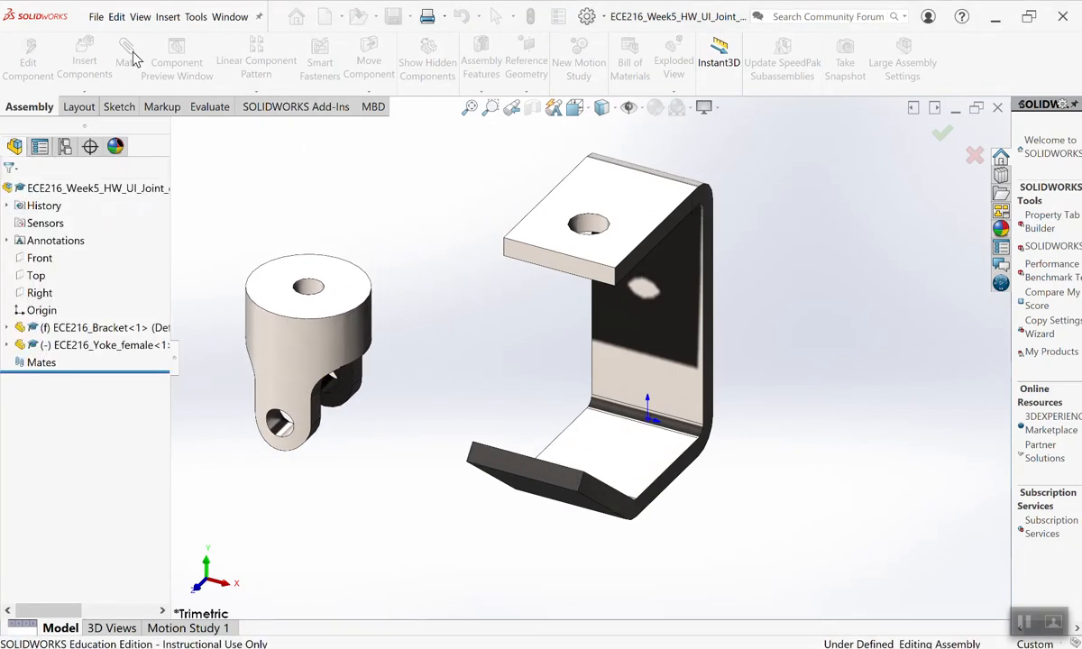
Insert the ECE216_Yoke_male part and place it between the female yoke and the bracket.
{"action": "left_click", "coordinate": [84, 60]}
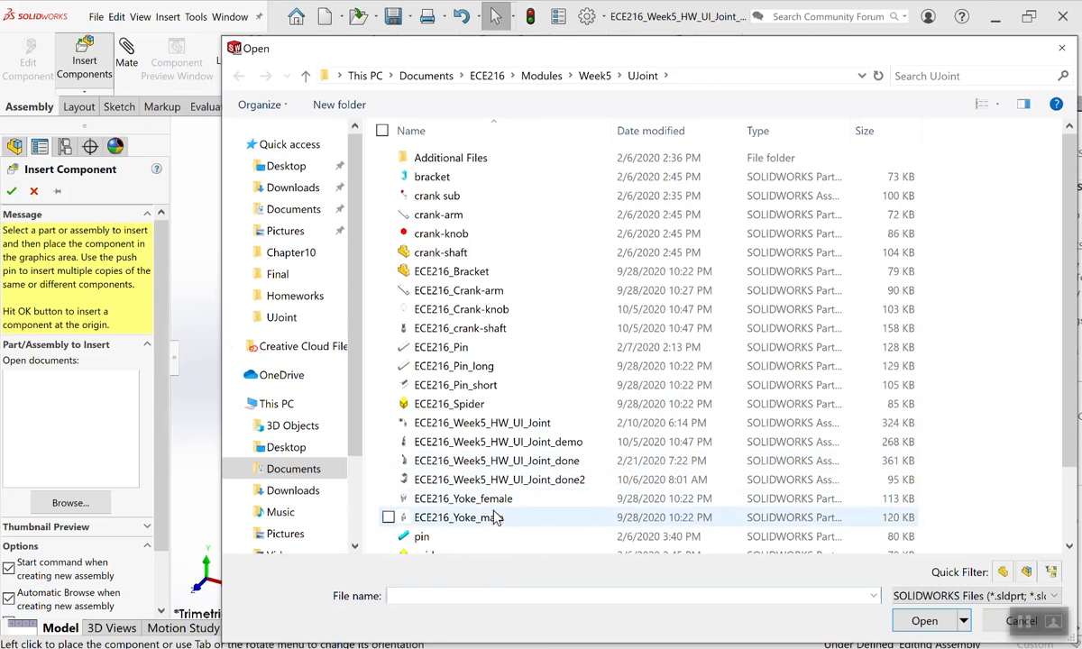
{"action": "left_click", "coordinate": [495, 517]}
{"action": "left_click", "coordinate": [925, 621]}
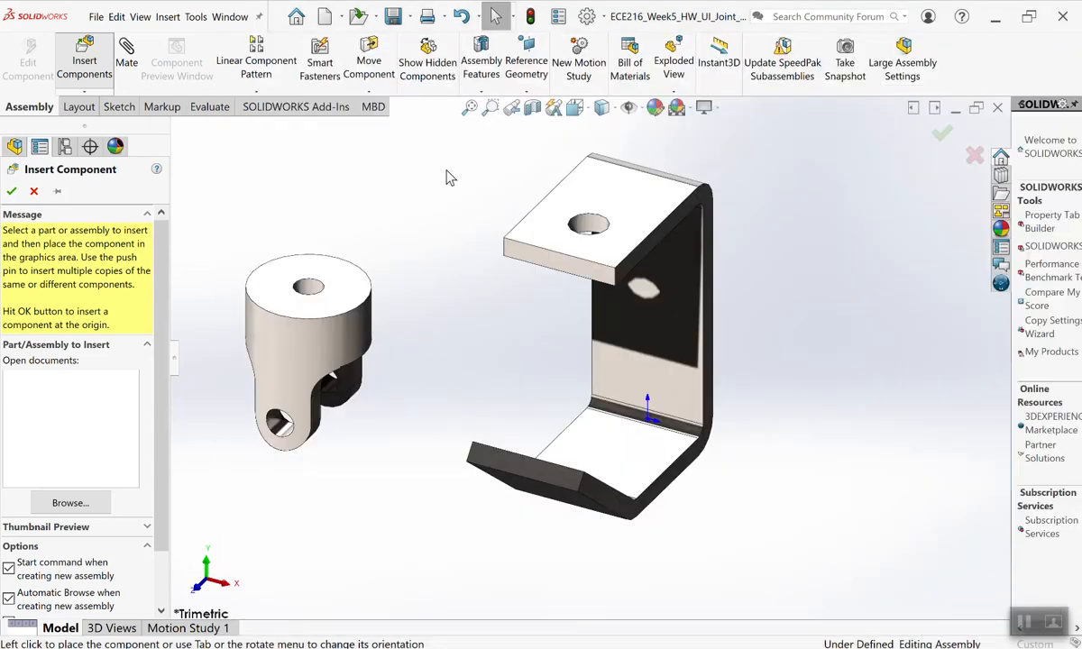
{"action": "left_click", "coordinate": [453, 197]}
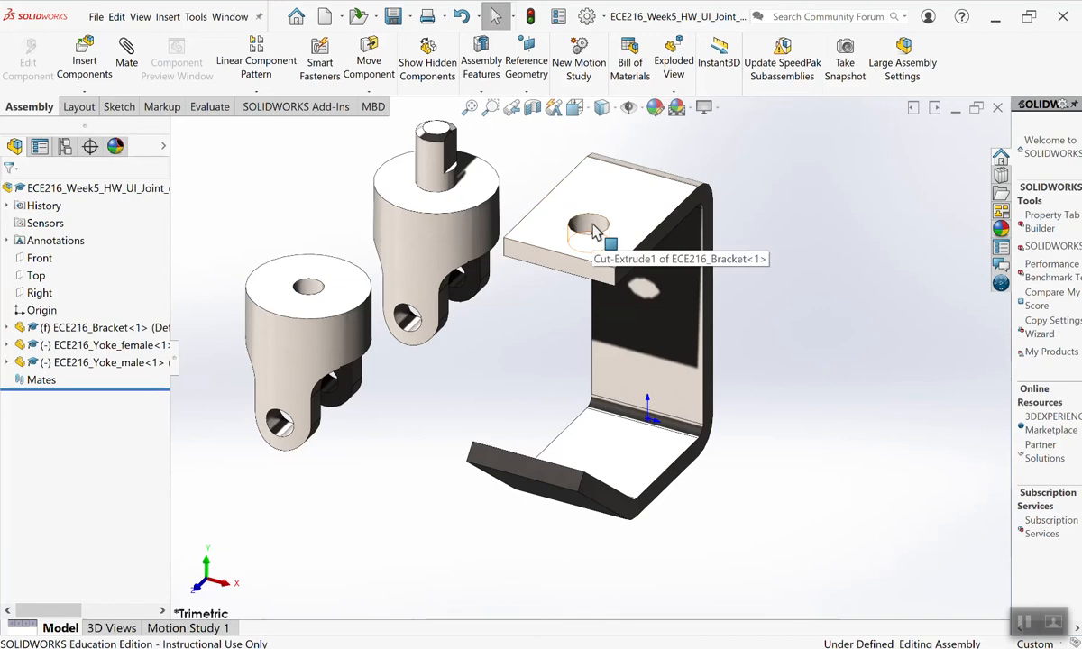
Add a coincident mate between the male yoke's flat face around the shaft and the underside of the bracket's upper flange.
{"action": "left_click", "coordinate": [422, 227]}
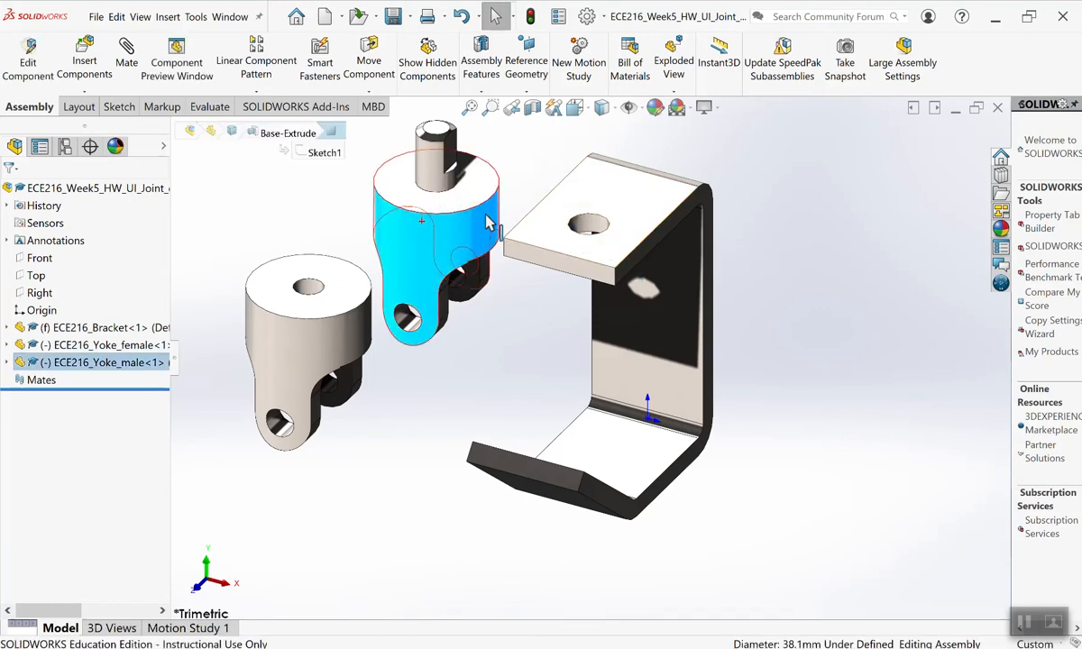
{"action": "key", "text": "Escape"}
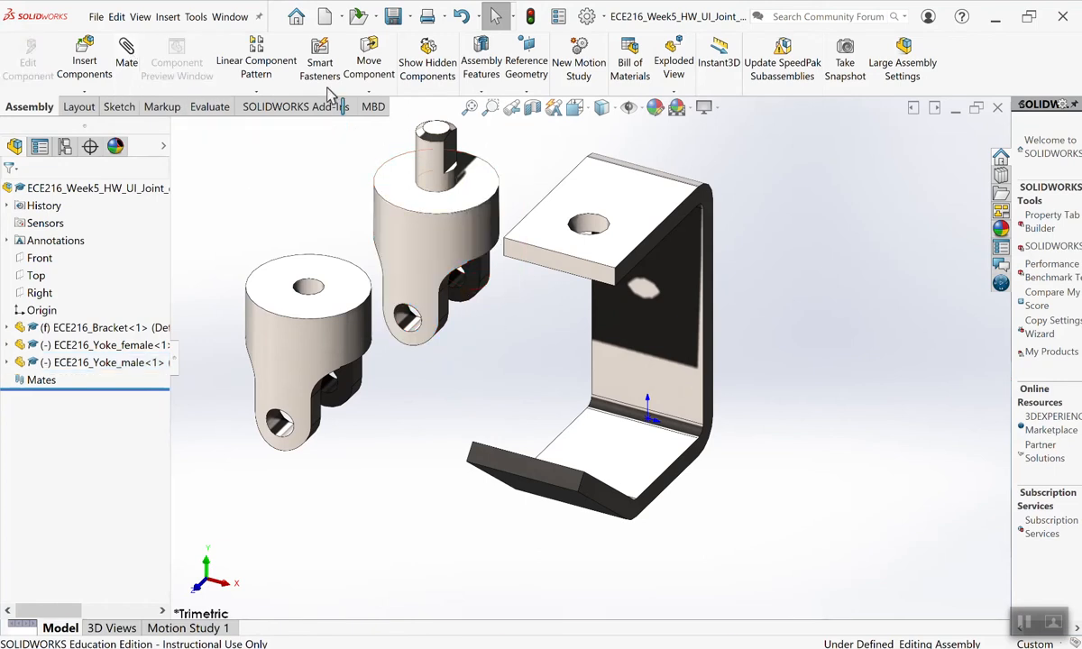
{"action": "left_click", "coordinate": [126, 56]}
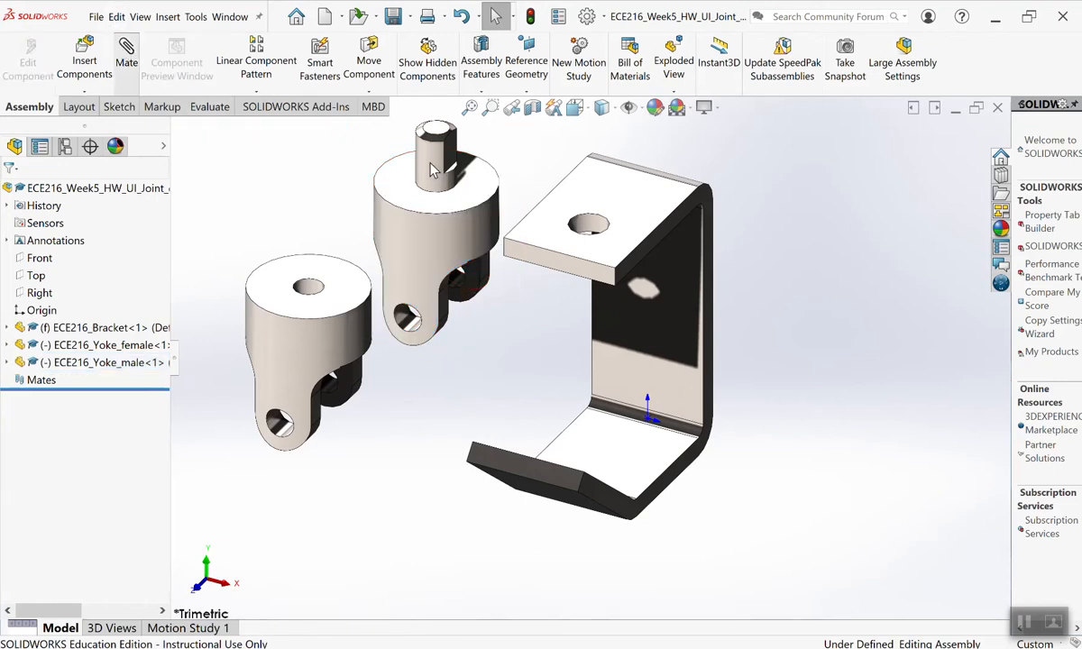
{"action": "left_click", "coordinate": [481, 193]}
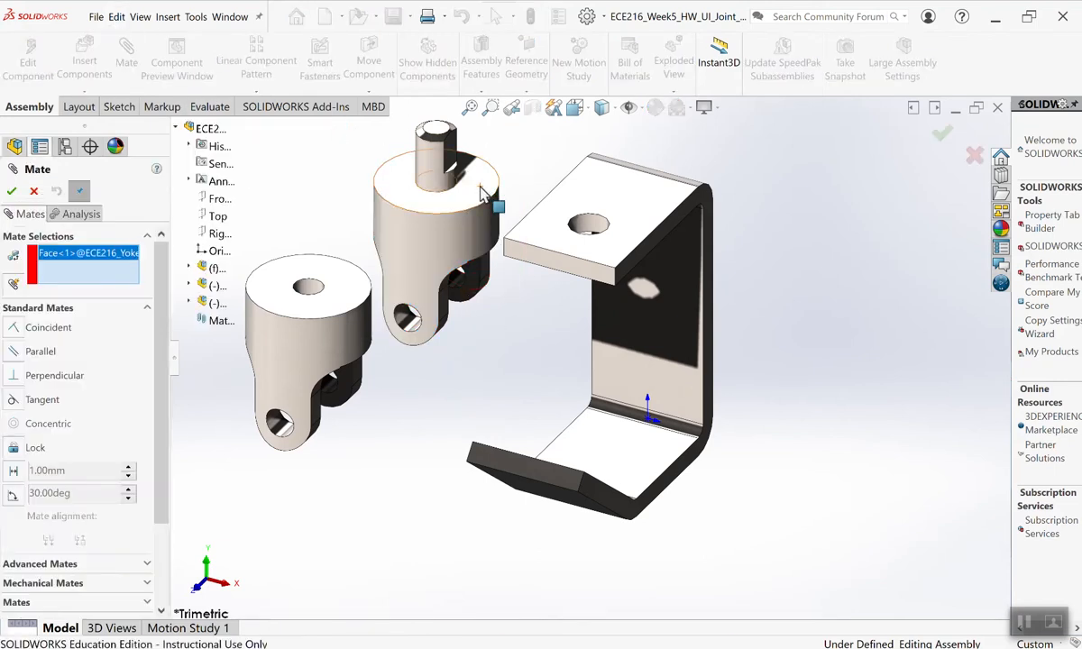
{"action": "middle_click_drag", "start_coordinate": [596, 139], "coordinate": [651, 105]}
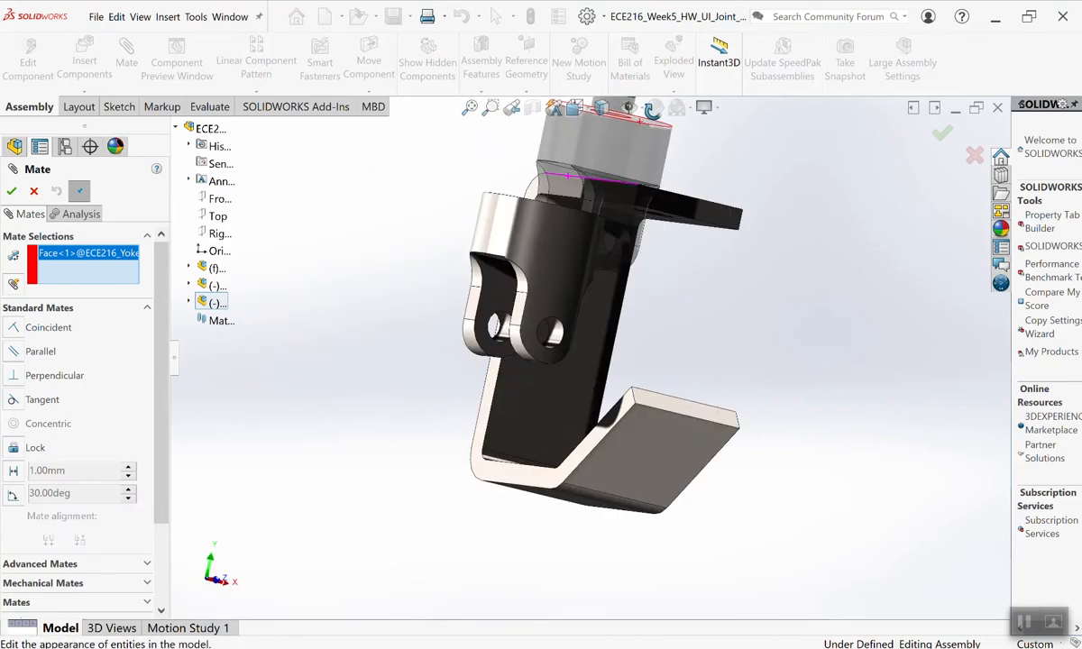
{"action": "left_click", "coordinate": [685, 232]}
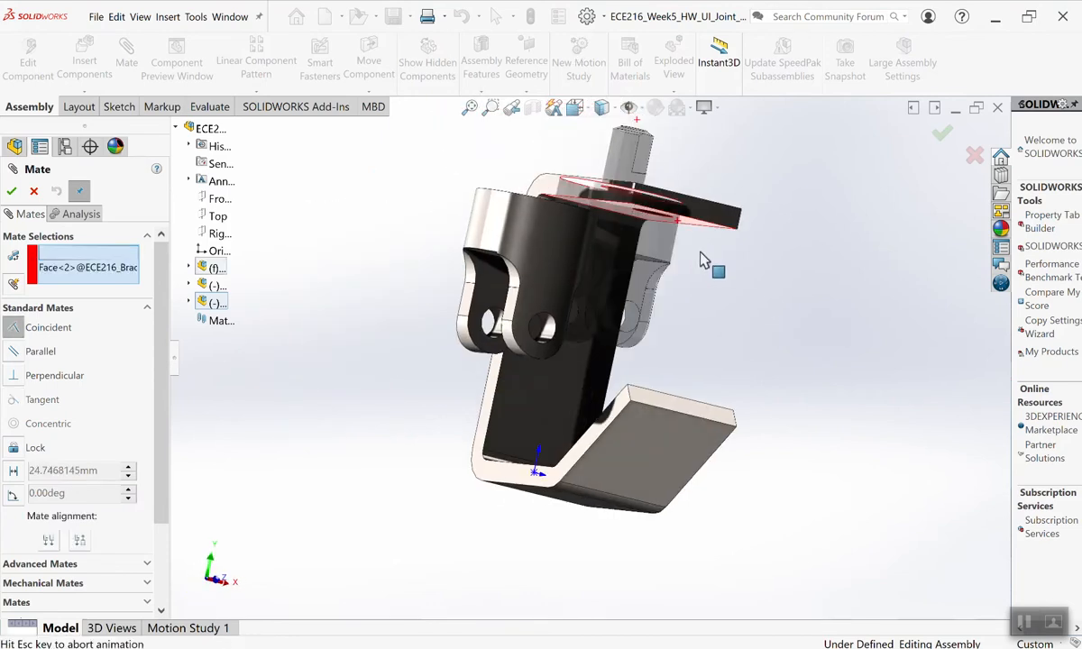
{"action": "left_click", "coordinate": [11, 191]}
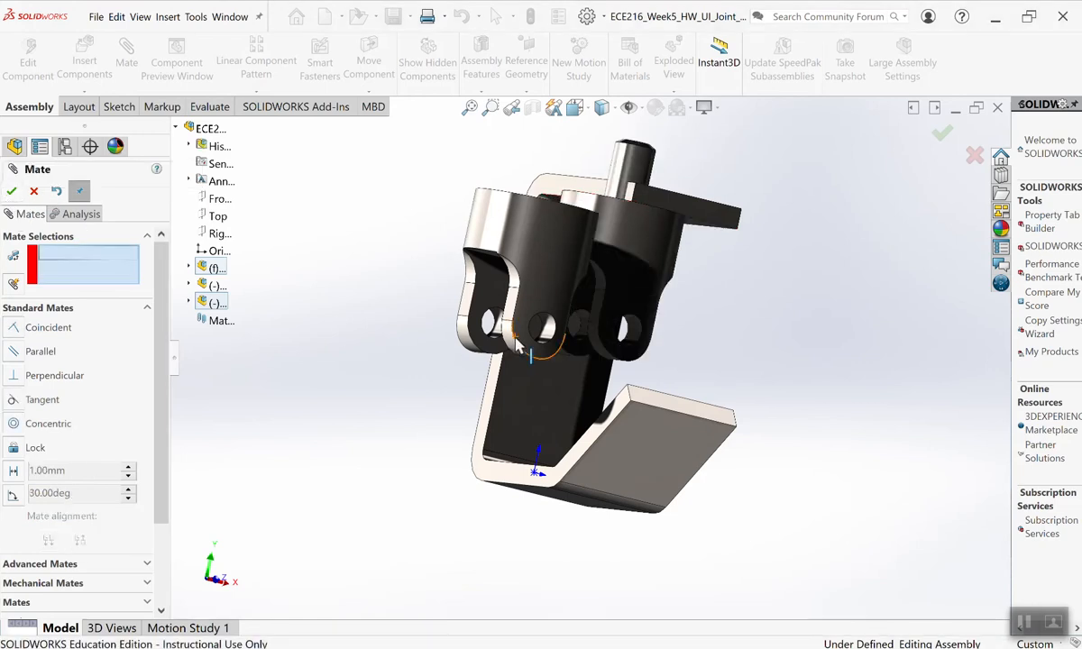
{"action": "key", "text": "ctrl+7"}
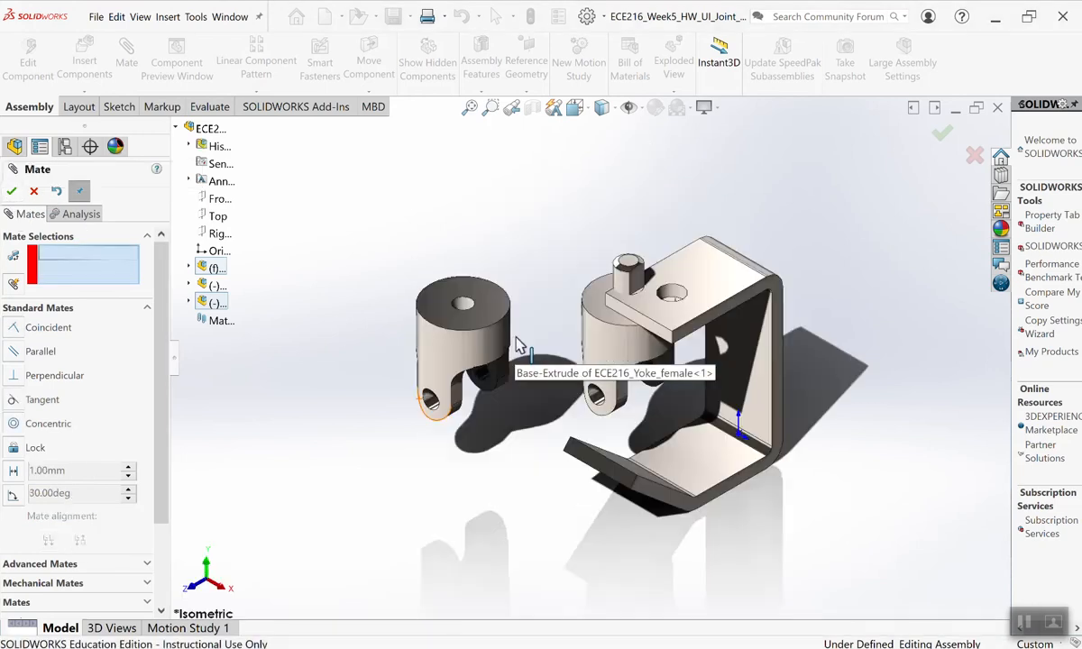
{"action": "left_click", "coordinate": [622, 281]}
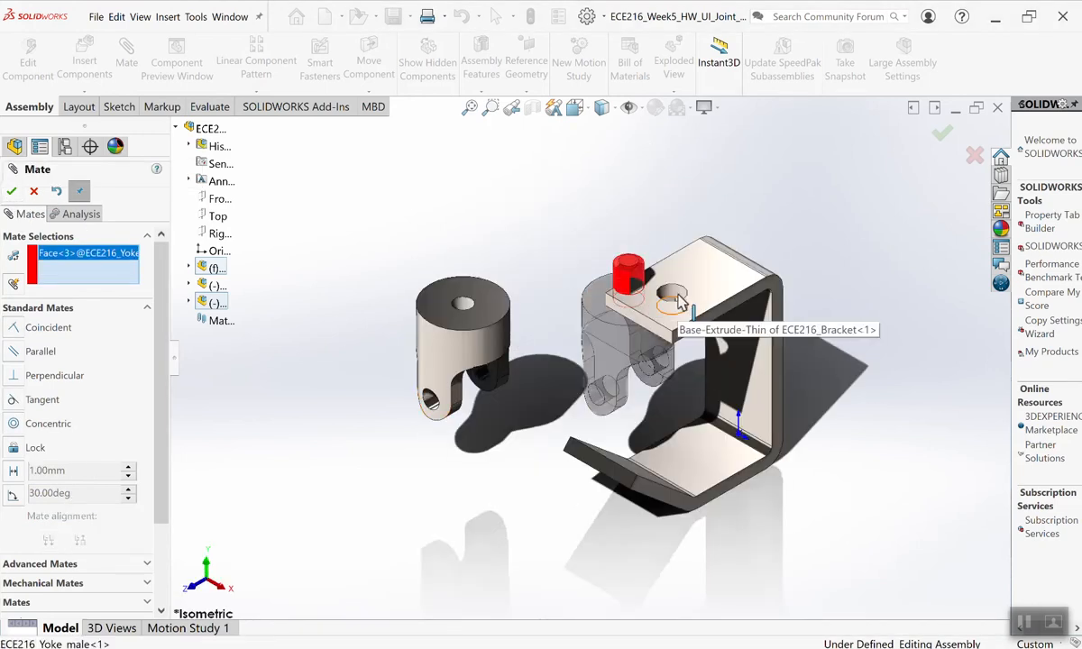
{"action": "left_click", "coordinate": [680, 303]}
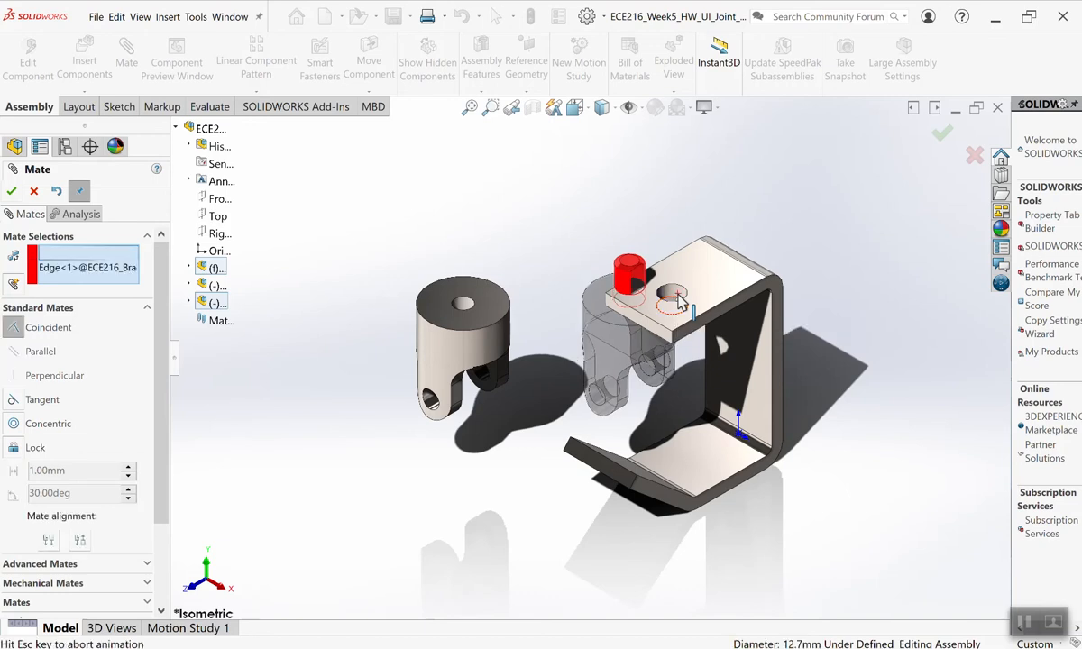
{"action": "right_click", "coordinate": [86, 271]}
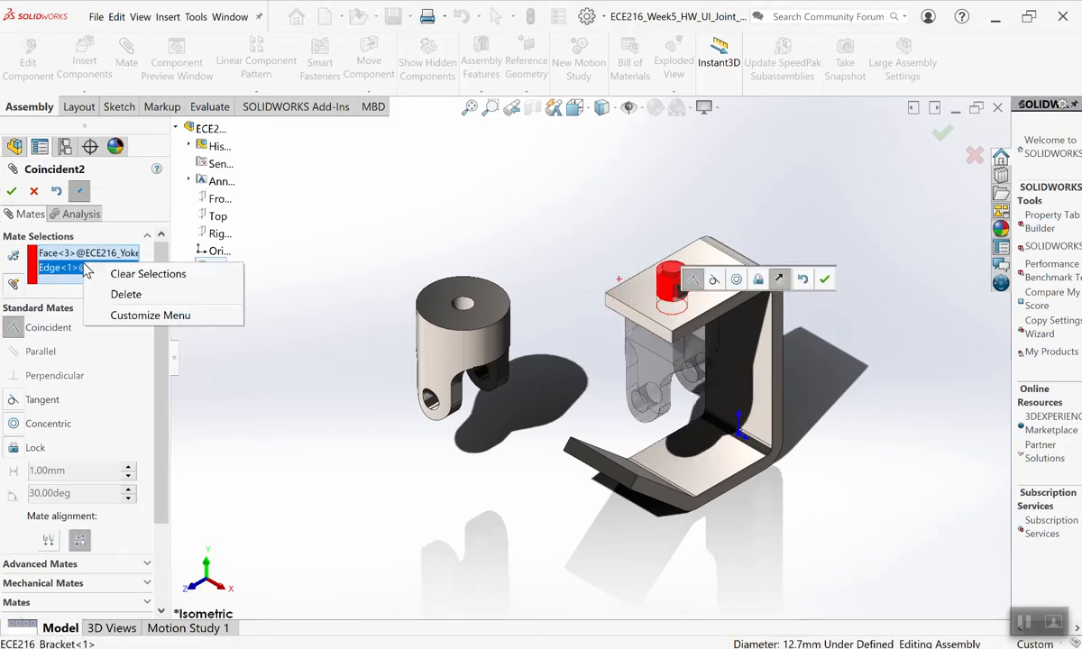
{"action": "left_click", "coordinate": [119, 290]}
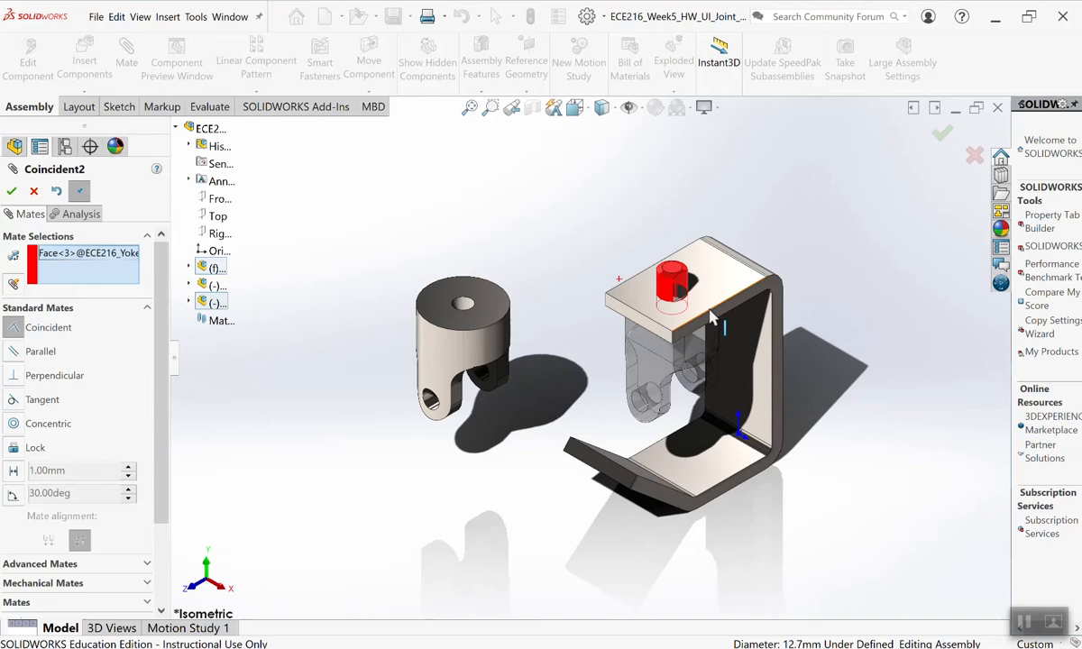
{"action": "left_click", "coordinate": [632, 392]}
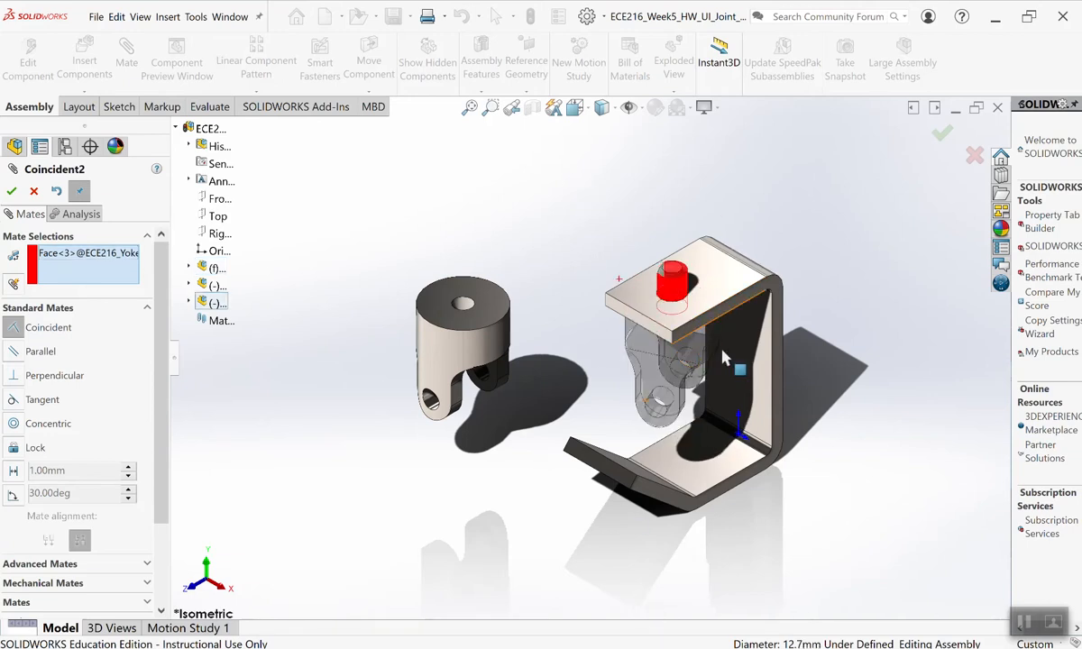
{"action": "right_click", "coordinate": [682, 289]}
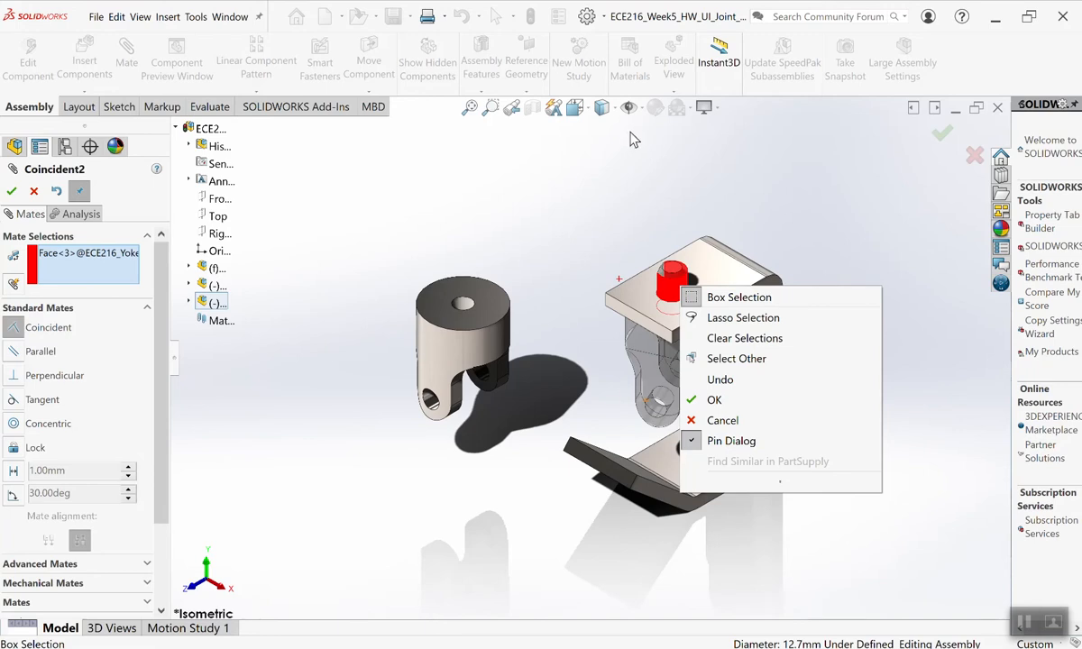
{"action": "left_click", "coordinate": [741, 270]}
{"action": "scroll", "coordinate": [740, 278], "scroll_direction": "up", "scroll_amount": 2}
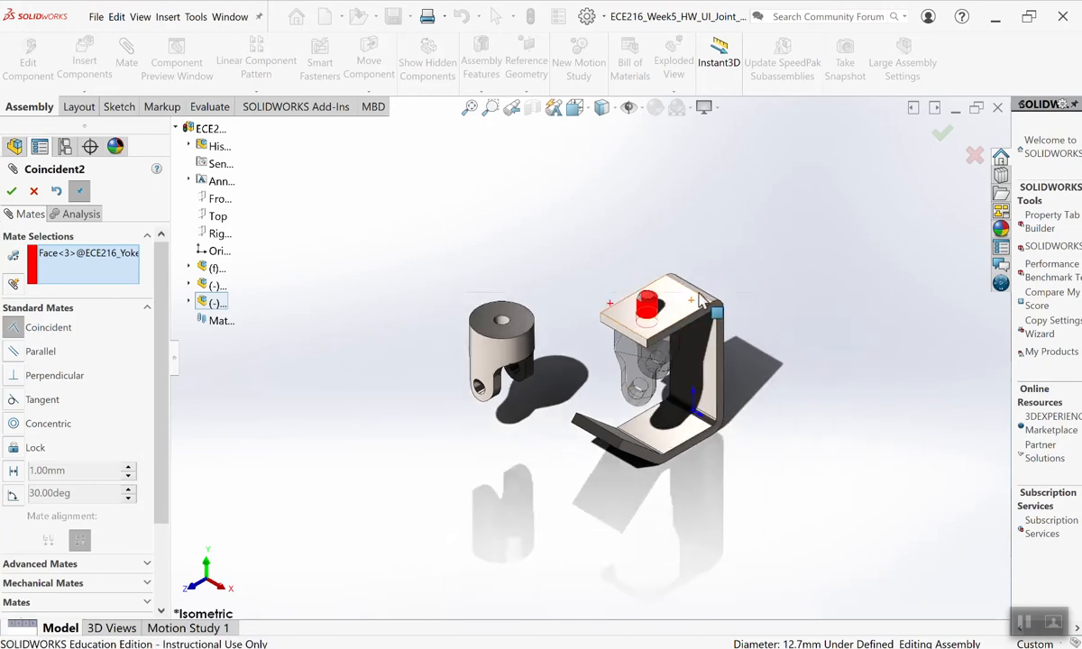
{"action": "scroll", "coordinate": [711, 297], "scroll_direction": "down", "scroll_amount": 9}
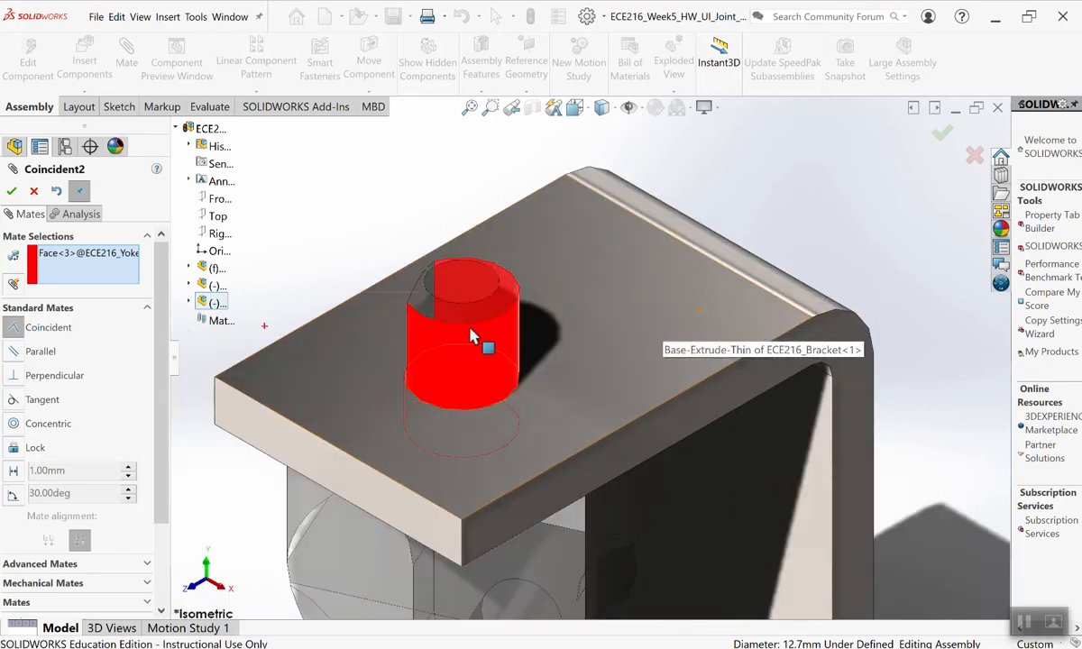
{"action": "left_click", "coordinate": [35, 192]}
{"action": "left_click", "coordinate": [34, 192]}
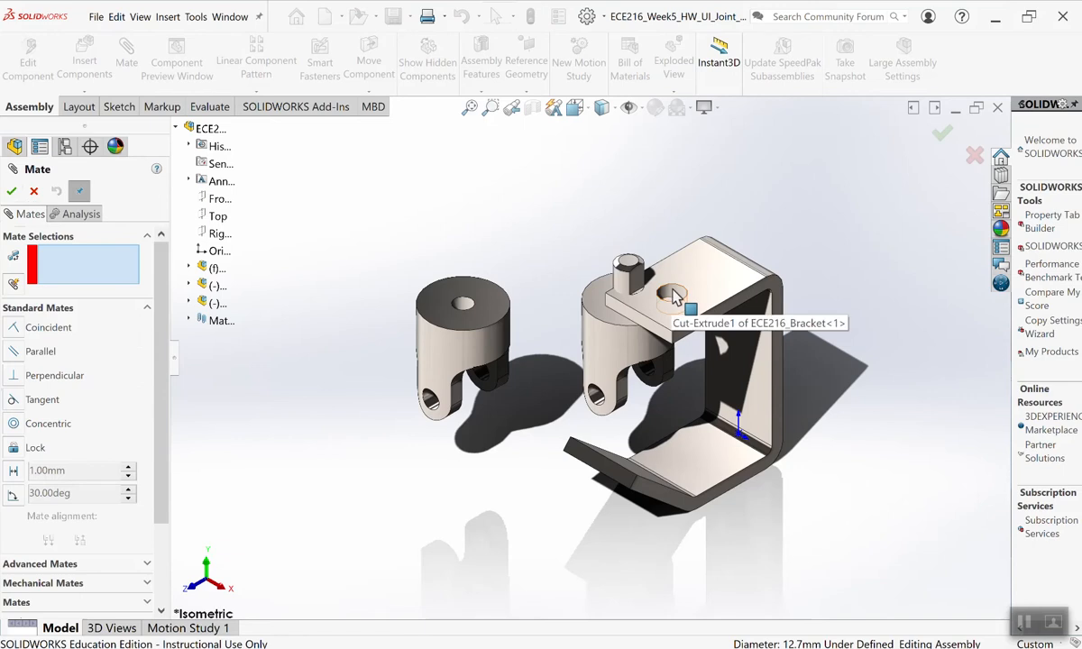
Add a concentric mate between the hole in the bracket's upper flange and the male yoke's cylindrical shaft.
{"action": "left_click", "coordinate": [676, 300]}
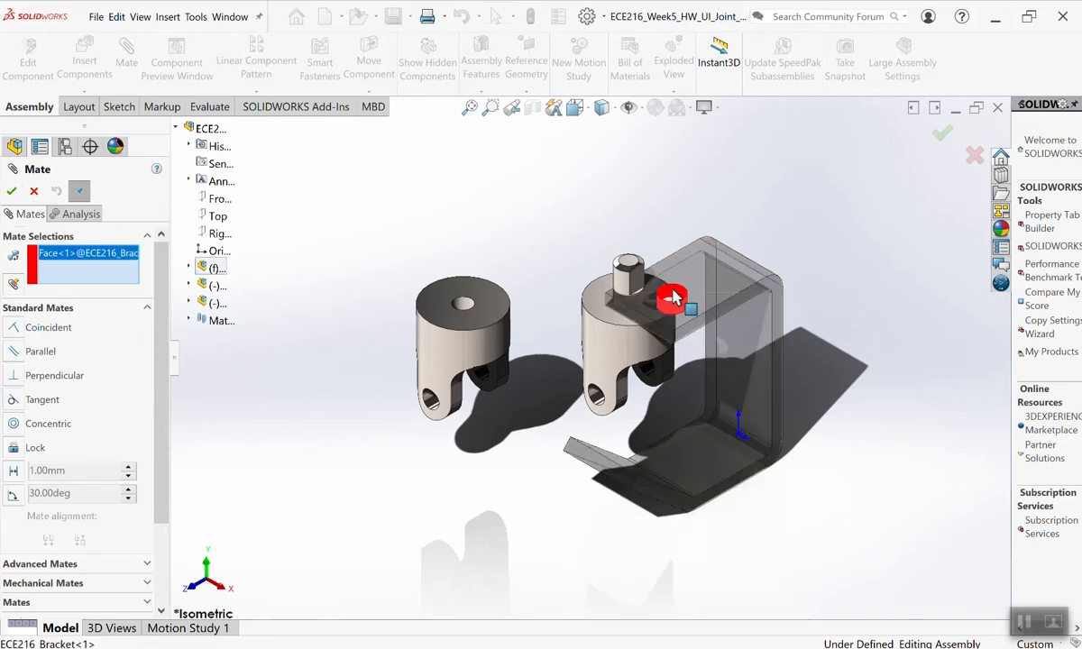
{"action": "left_click", "coordinate": [622, 286]}
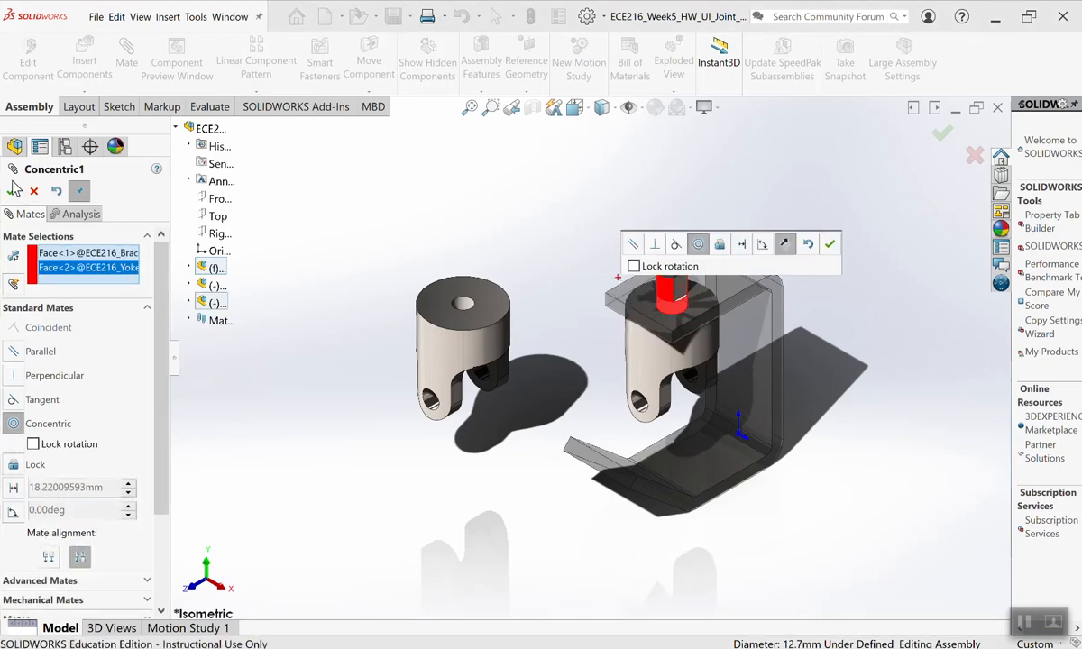
{"action": "left_click", "coordinate": [12, 191]}
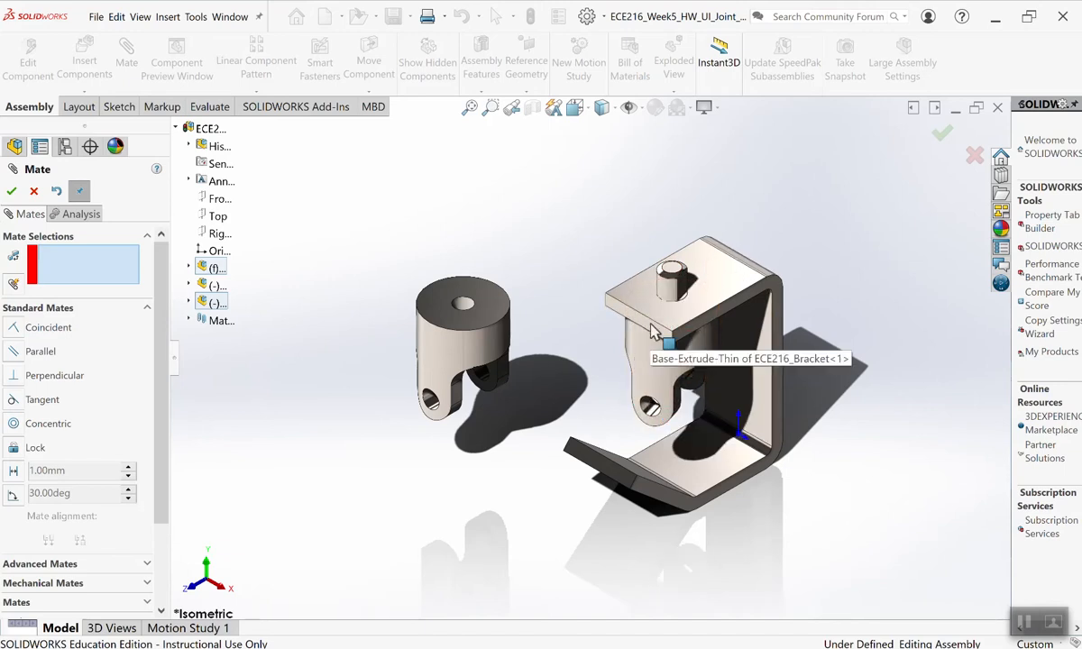
{"action": "left_click", "coordinate": [11, 192]}
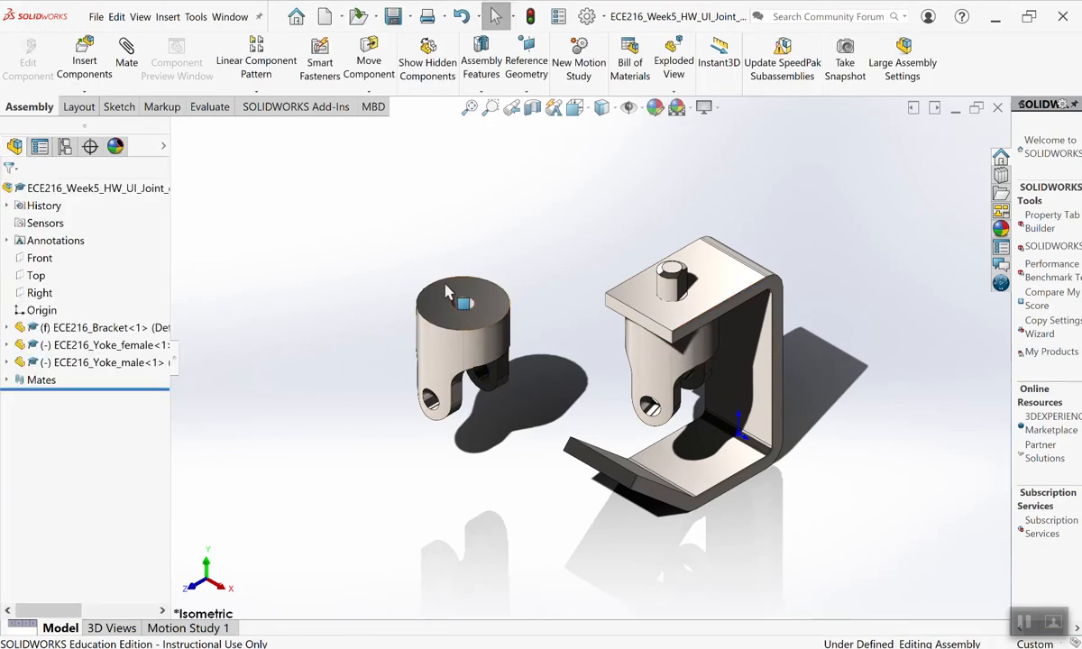
Insert the ECE216_Pin_long part in its LONG configuration and place it in free space between the female yoke and the bracket.
{"action": "scroll", "coordinate": [763, 445], "scroll_direction": "up", "scroll_amount": 1}
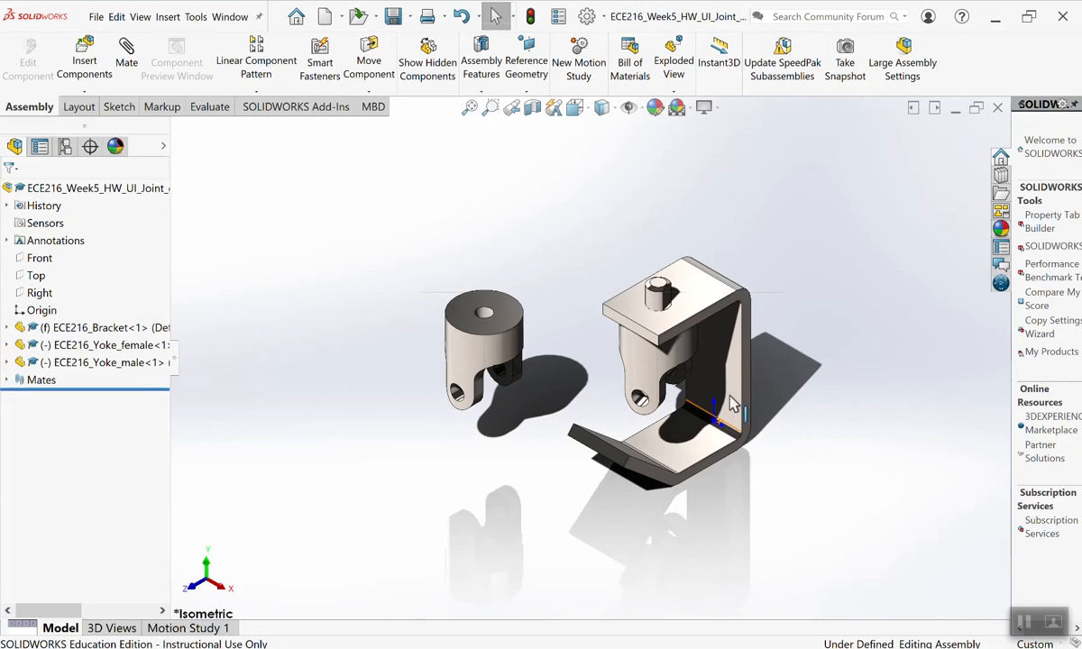
{"action": "scroll", "coordinate": [763, 445], "scroll_direction": "down", "scroll_amount": 2}
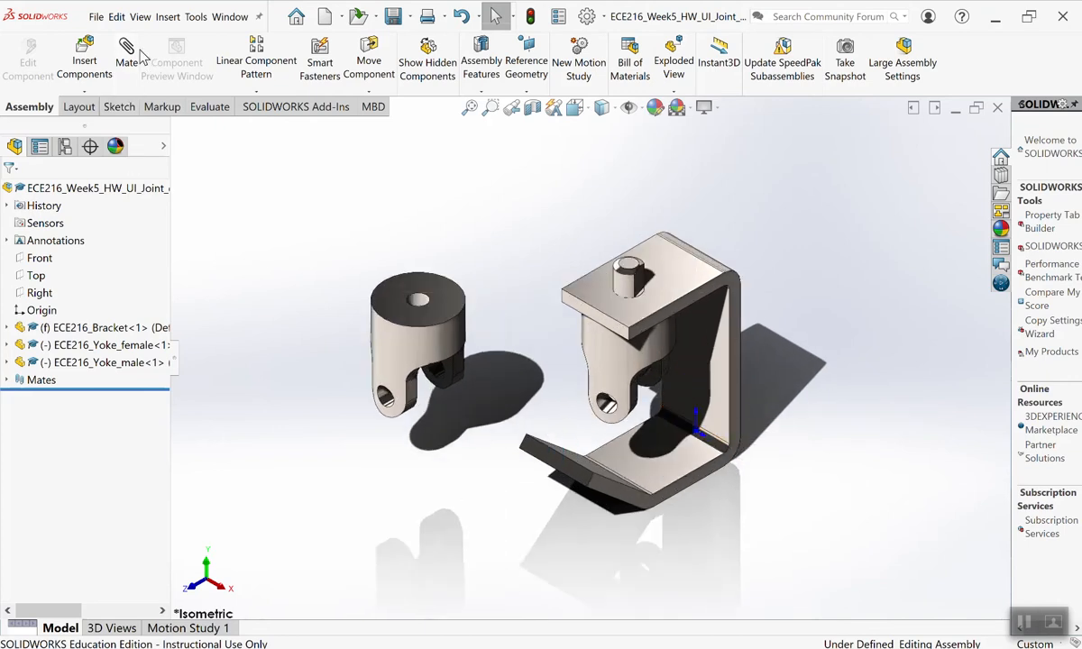
{"action": "left_click", "coordinate": [126, 53]}
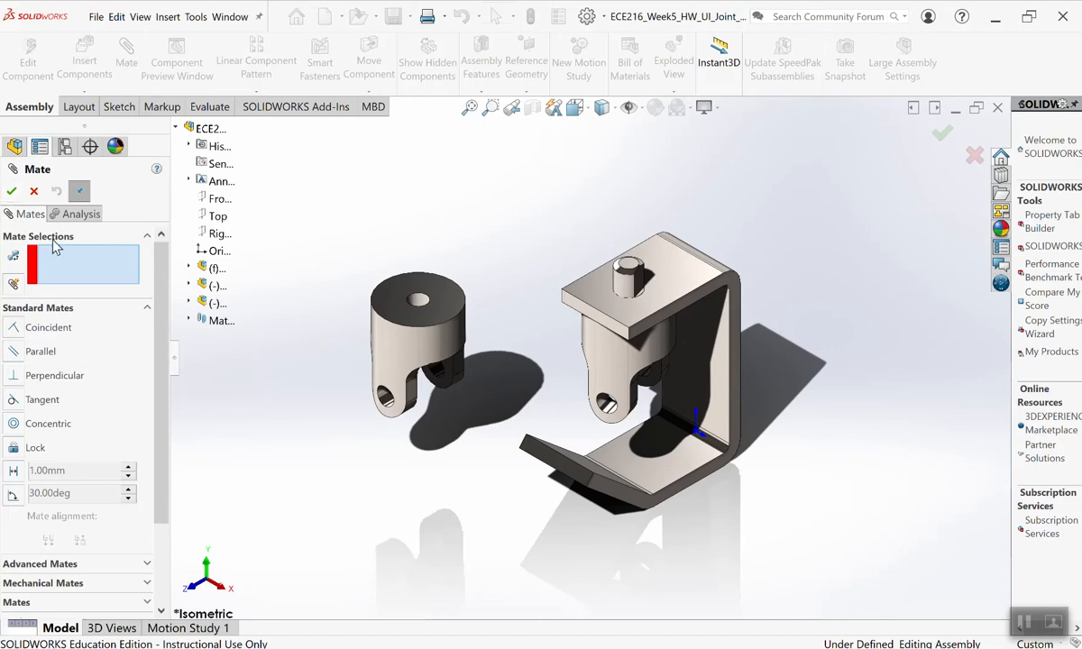
{"action": "left_click", "coordinate": [34, 192]}
{"action": "left_click", "coordinate": [84, 56]}
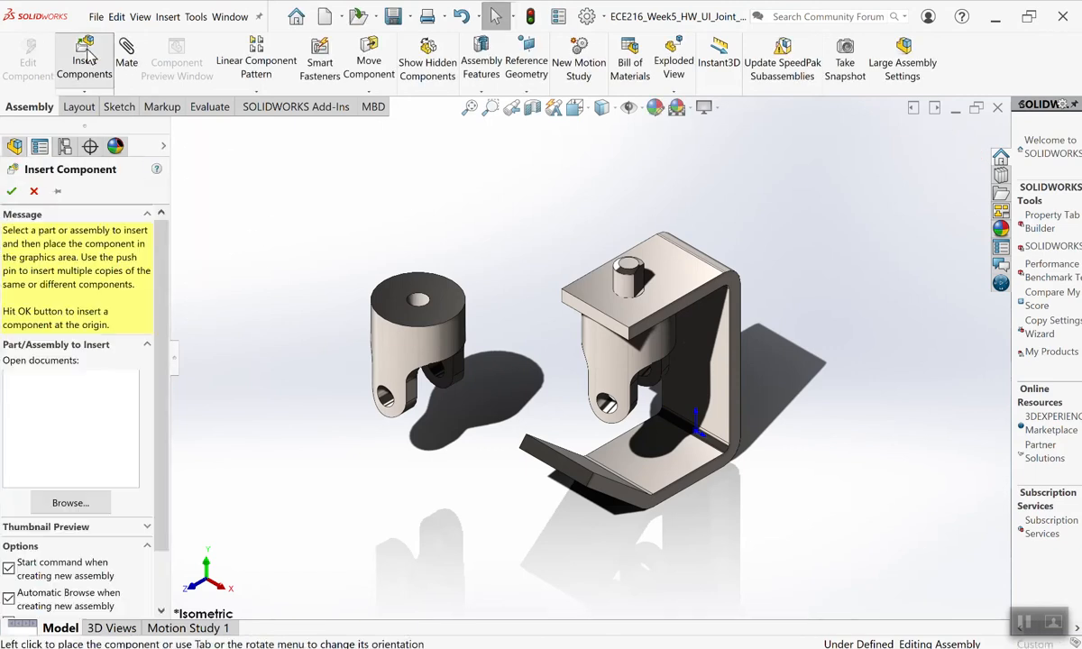
{"action": "left_click", "coordinate": [95, 508]}
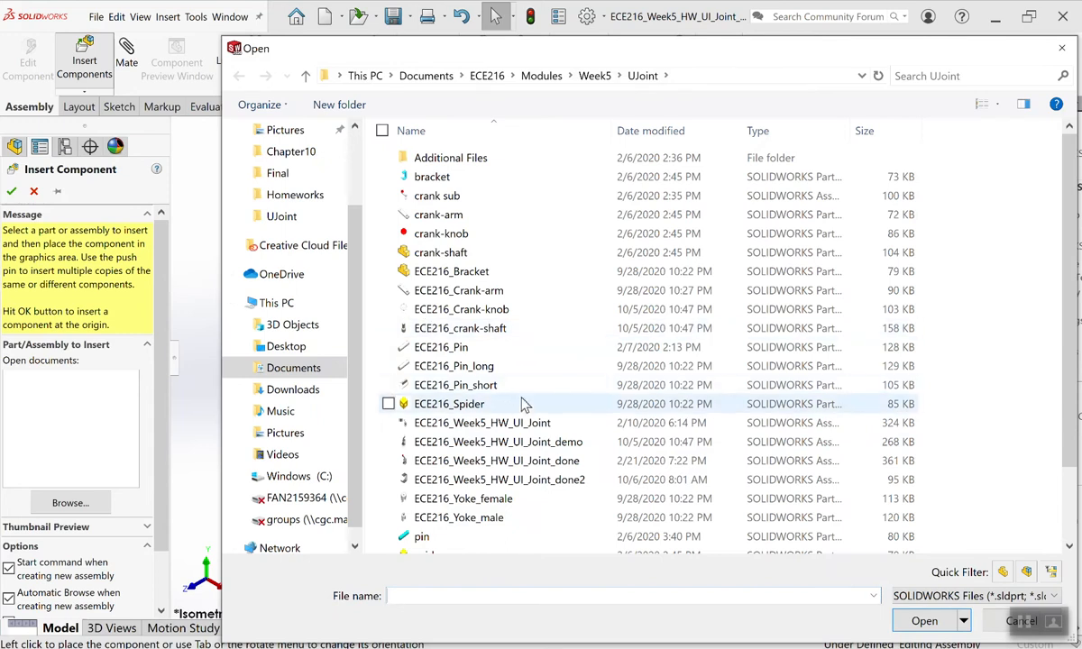
{"action": "left_click", "coordinate": [487, 370]}
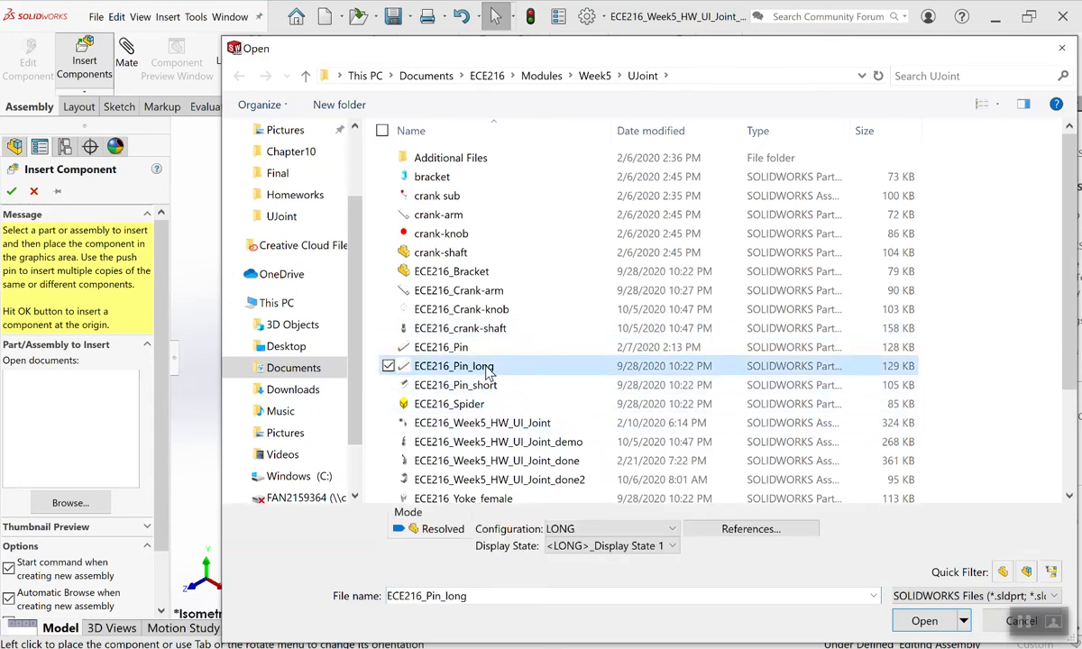
{"action": "left_click", "coordinate": [883, 621]}
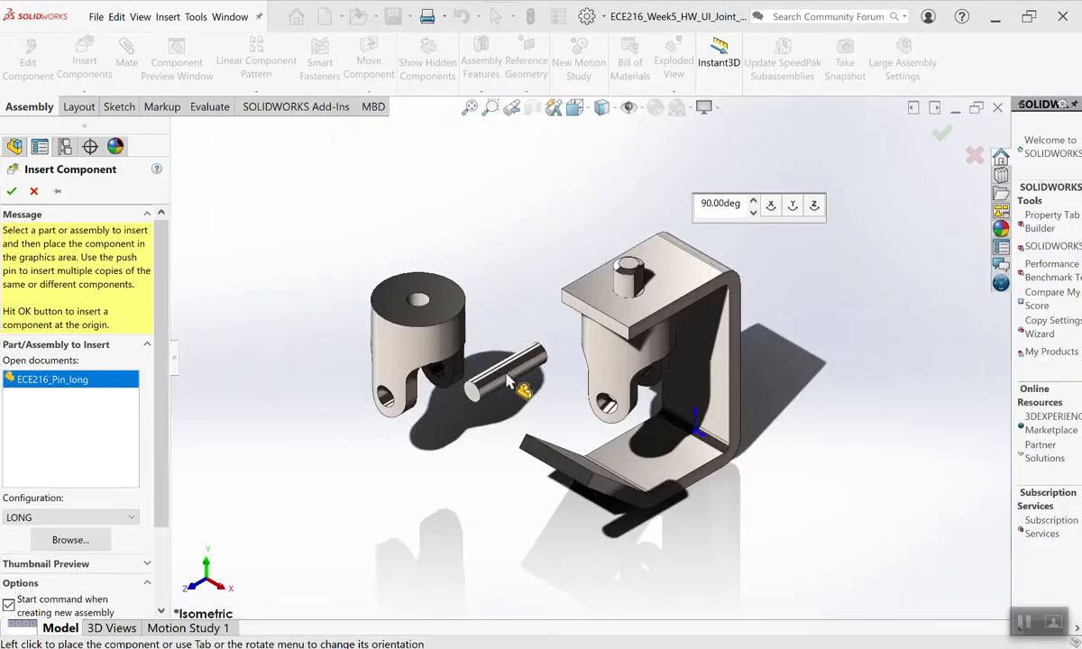
{"action": "left_click", "coordinate": [508, 384]}
{"action": "scroll", "coordinate": [747, 447], "scroll_direction": "down", "scroll_amount": 3}
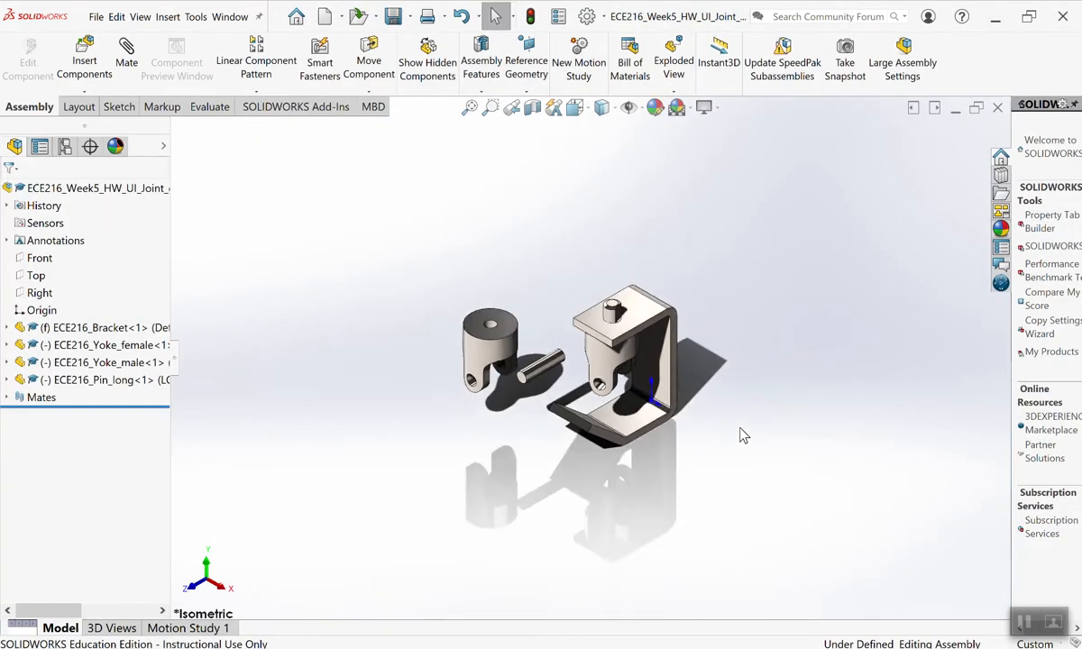
{"action": "scroll", "coordinate": [744, 437], "scroll_direction": "down", "scroll_amount": 3}
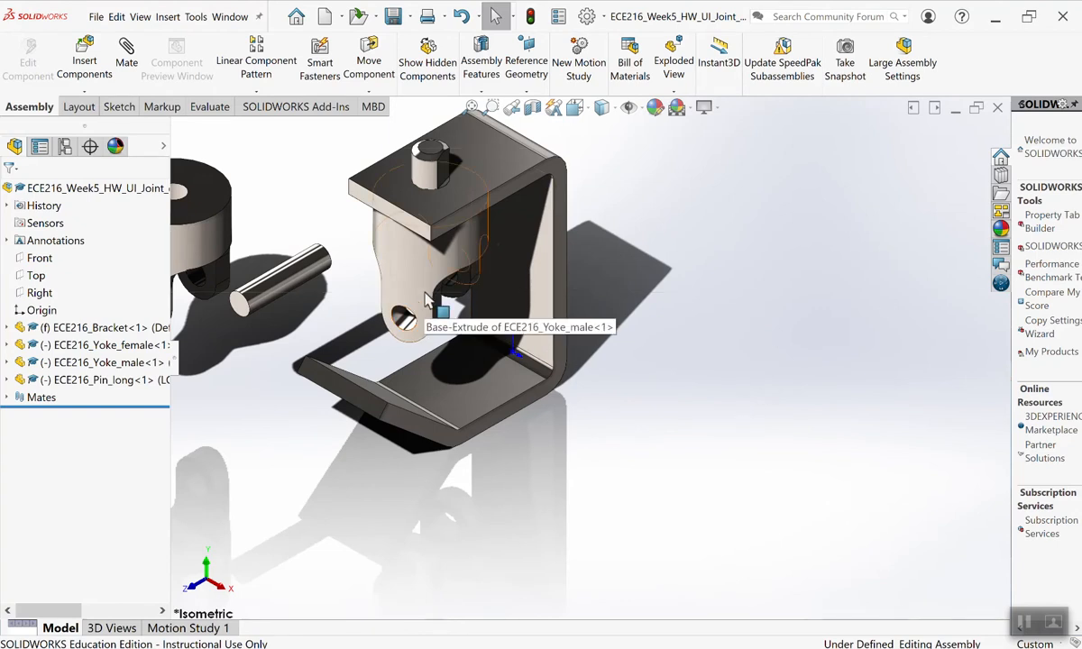
{"action": "scroll", "coordinate": [268, 268], "scroll_direction": "up", "scroll_amount": 3}
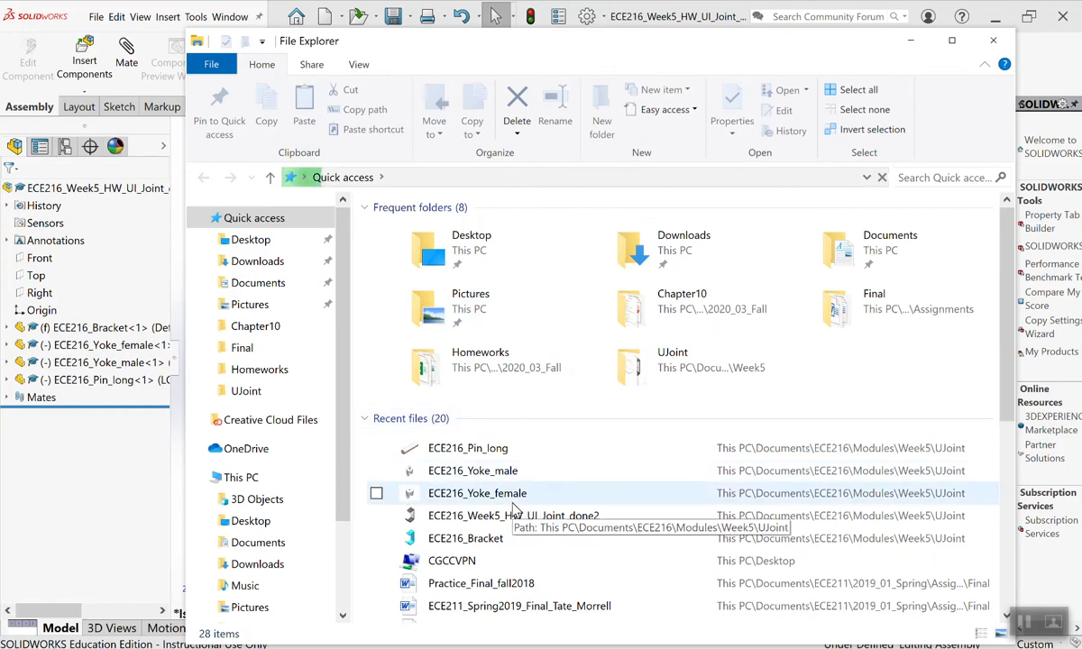
Open the ECE216_Week5_HW5 PDF from the Documents folder ECE216\Modules\Week5.
{"action": "left_click", "coordinate": [268, 286]}
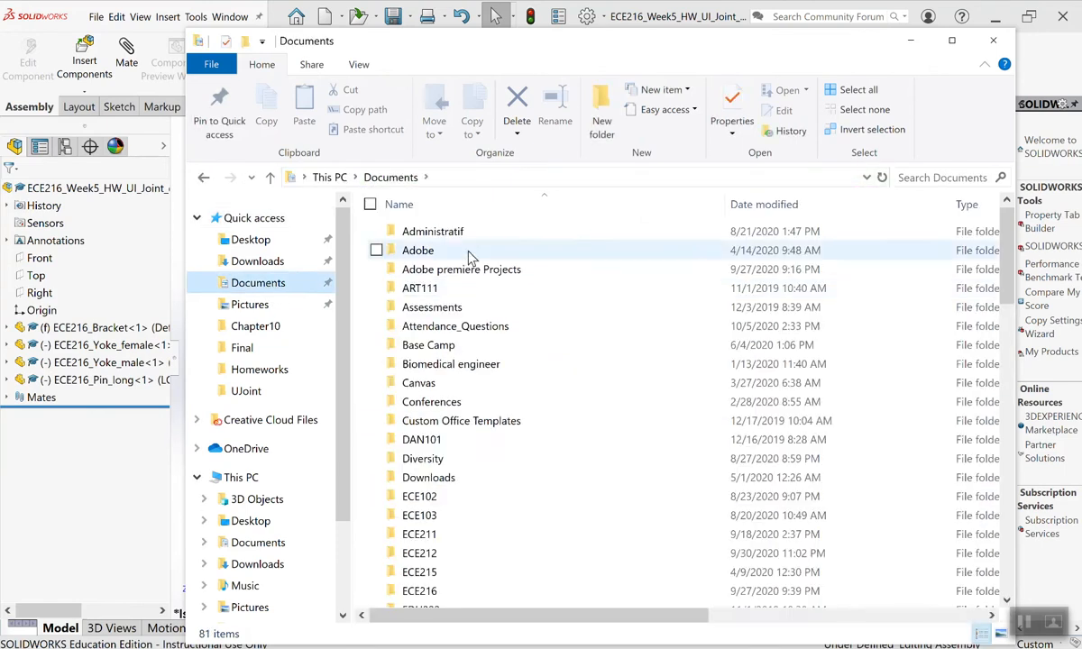
{"action": "double_click", "coordinate": [450, 594]}
{"action": "double_click", "coordinate": [424, 449]}
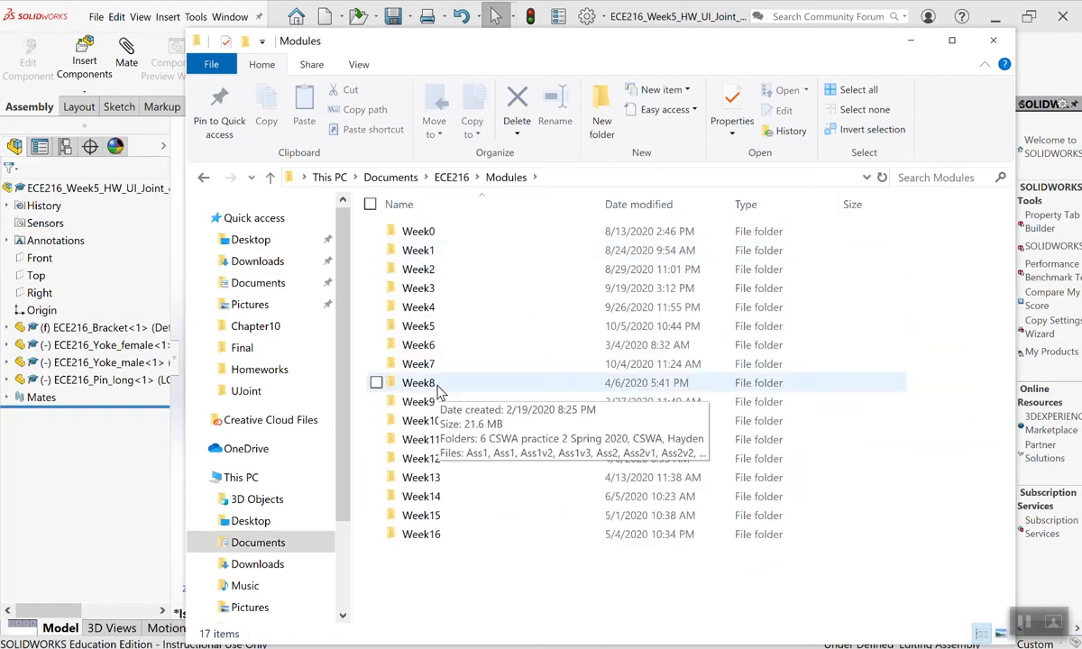
{"action": "double_click", "coordinate": [439, 329]}
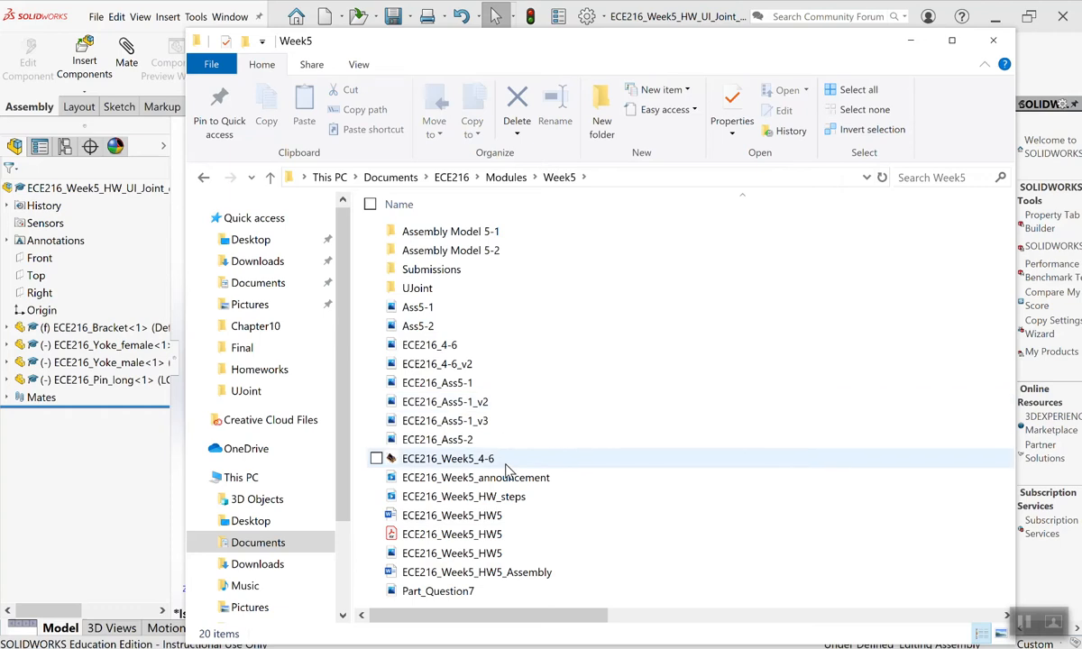
{"action": "double_click", "coordinate": [498, 534]}
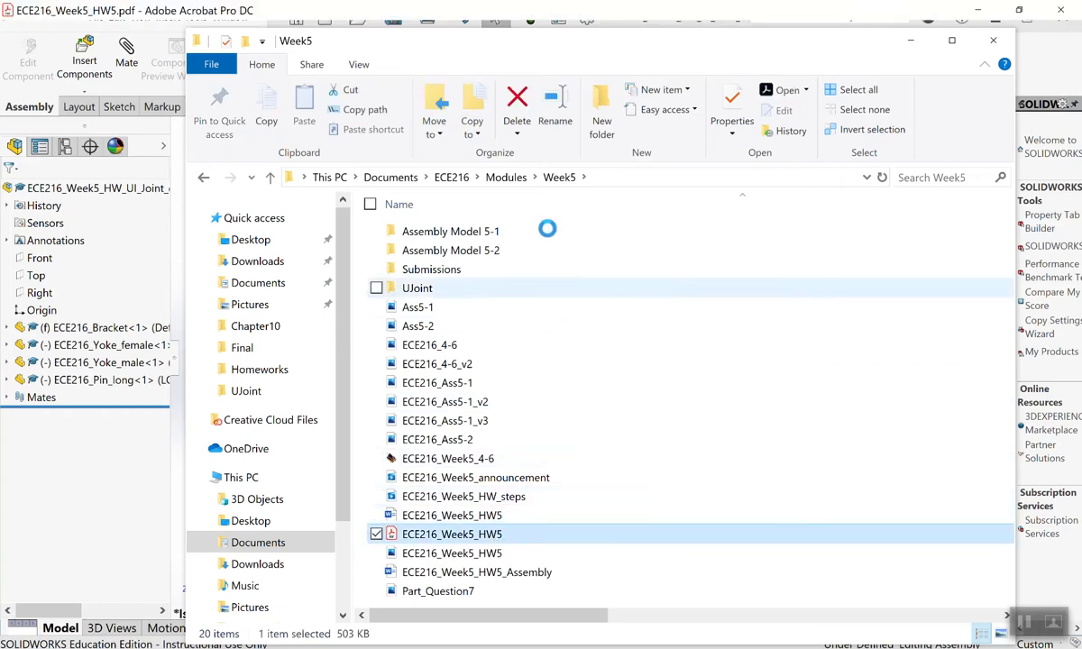
Examine the numbered assembly drawing, parts list and first assembly instructions in the PDF, and return to the SOLIDWORKS assembly.
{"action": "scroll", "coordinate": [601, 295], "scroll_direction": "down", "scroll_amount": 1}
{"action": "scroll", "coordinate": [600, 295], "scroll_direction": "down", "scroll_amount": 4}
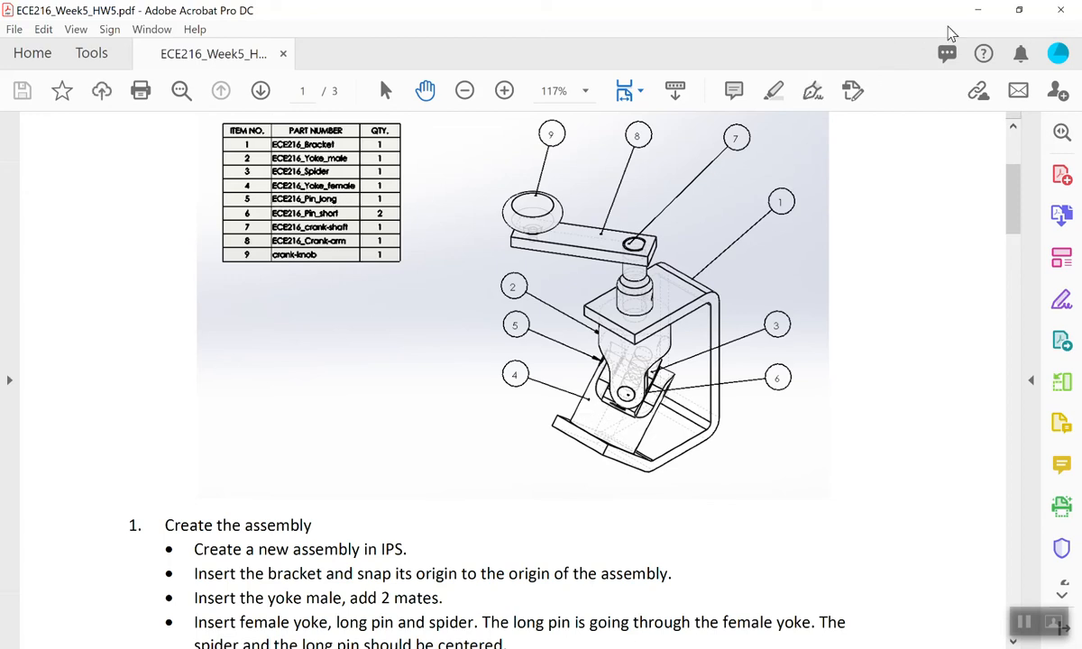
{"action": "left_click", "coordinate": [978, 9]}
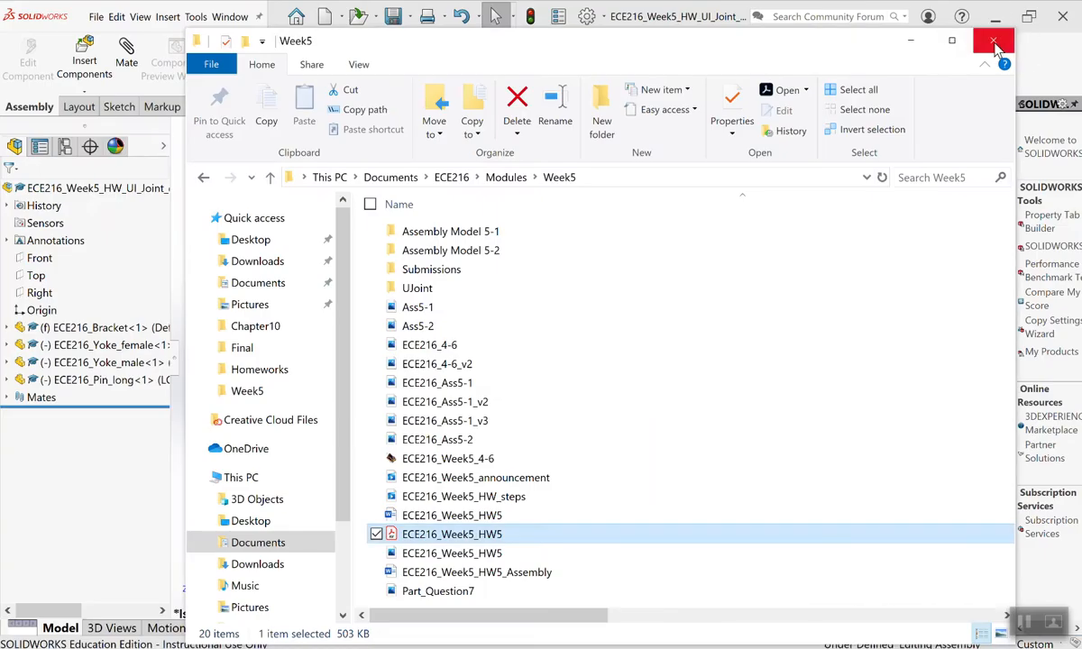
{"action": "left_click", "coordinate": [909, 40]}
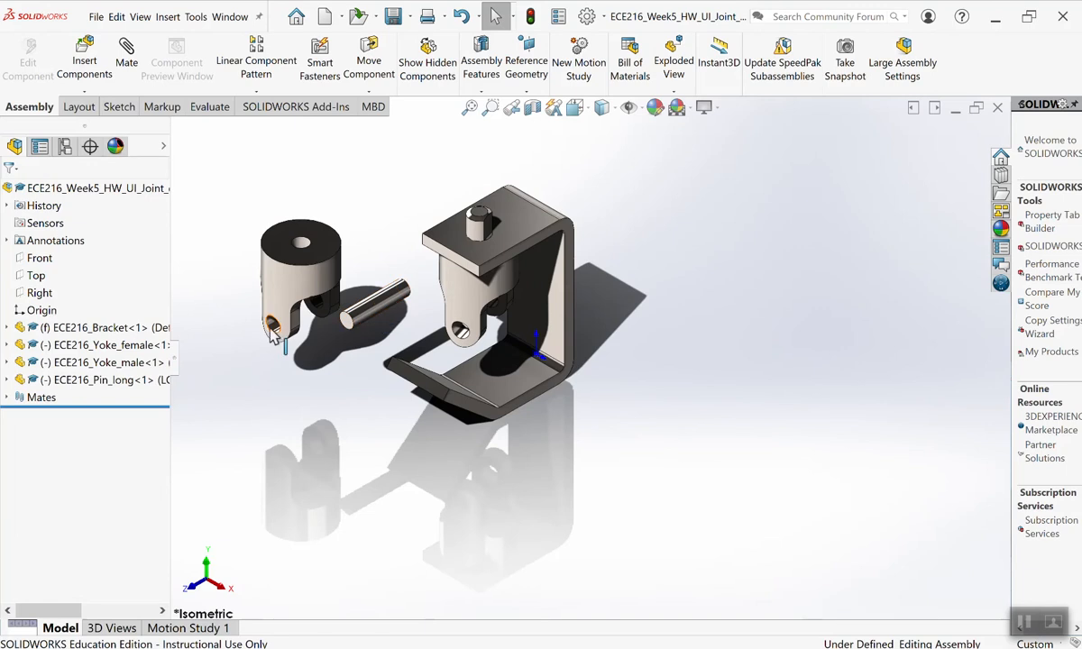
Add a concentric mate between the long pin's cylindrical face and the cross hole in the female yoke's arm.
{"action": "key", "text": "f"}
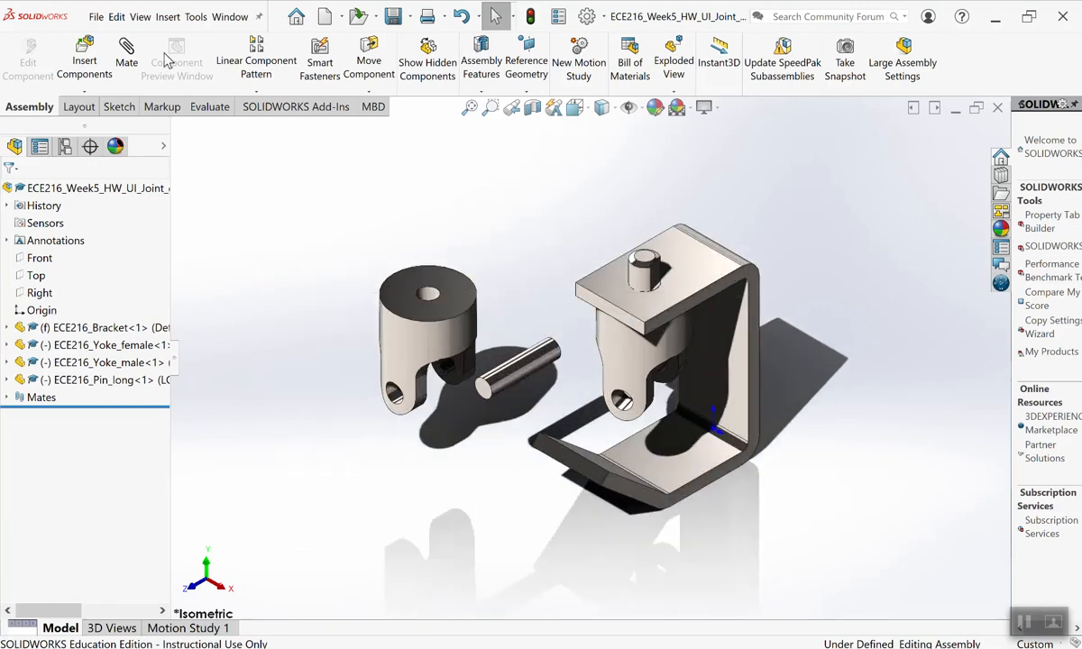
{"action": "left_click", "coordinate": [510, 378]}
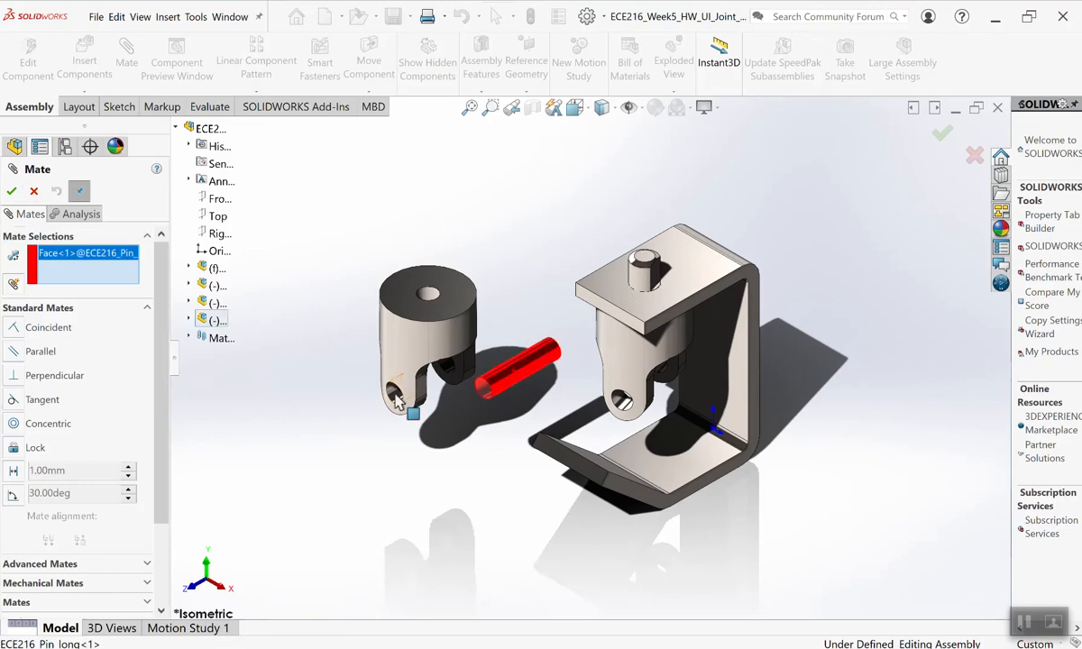
{"action": "left_click", "coordinate": [396, 399]}
{"action": "left_click", "coordinate": [11, 192]}
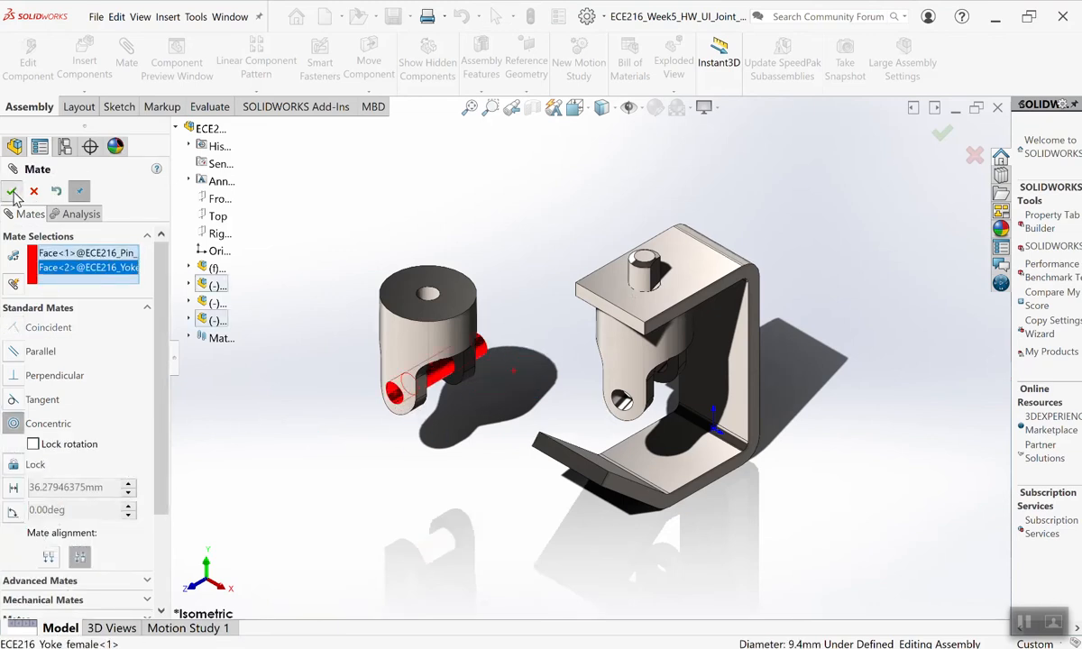
{"action": "left_click", "coordinate": [12, 191]}
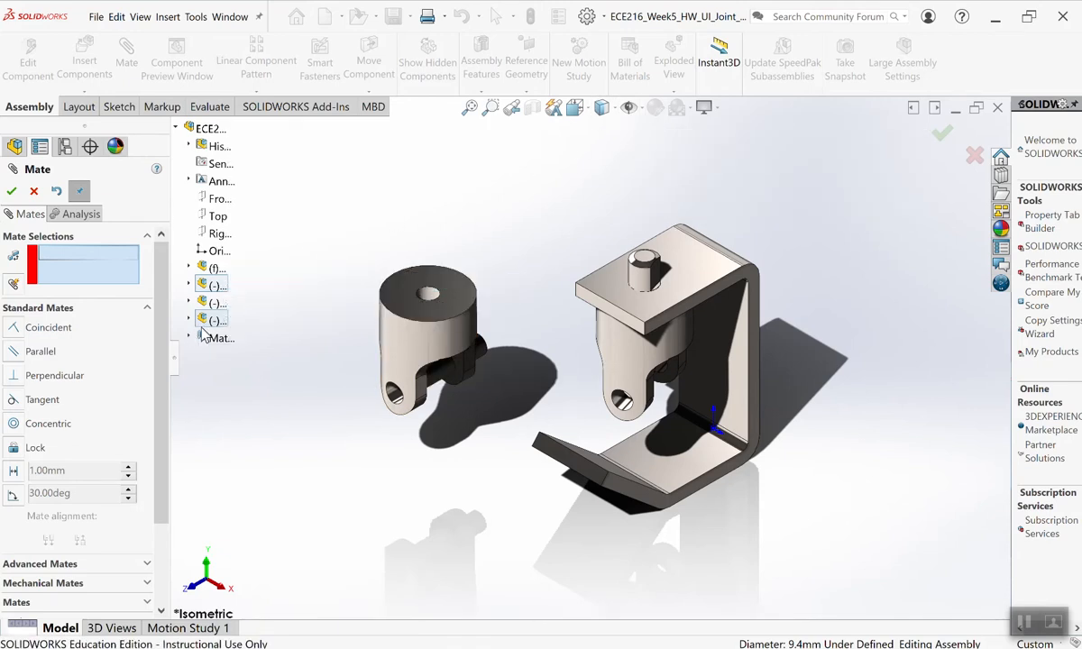
{"action": "left_click", "coordinate": [635, 109]}
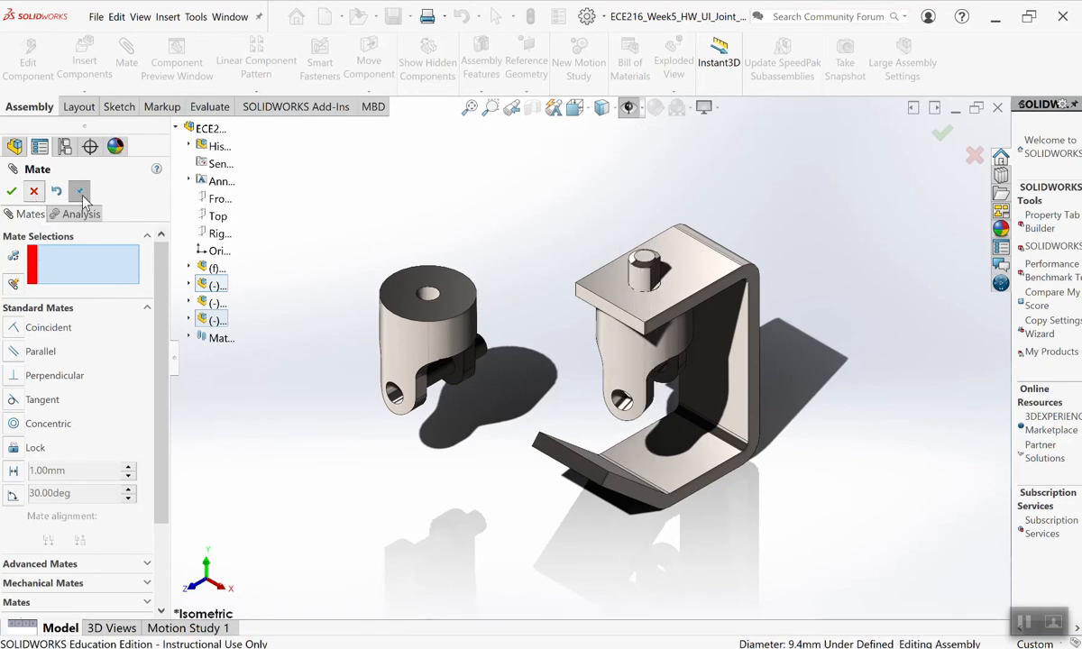
{"action": "left_click", "coordinate": [33, 192]}
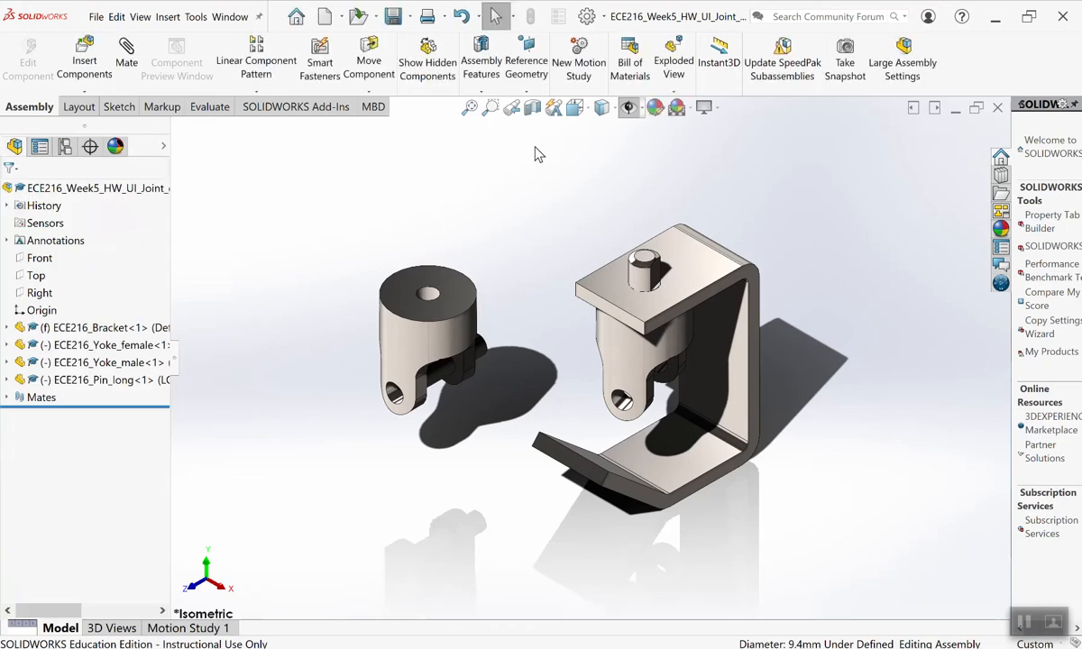
{"action": "left_click", "coordinate": [422, 349]}
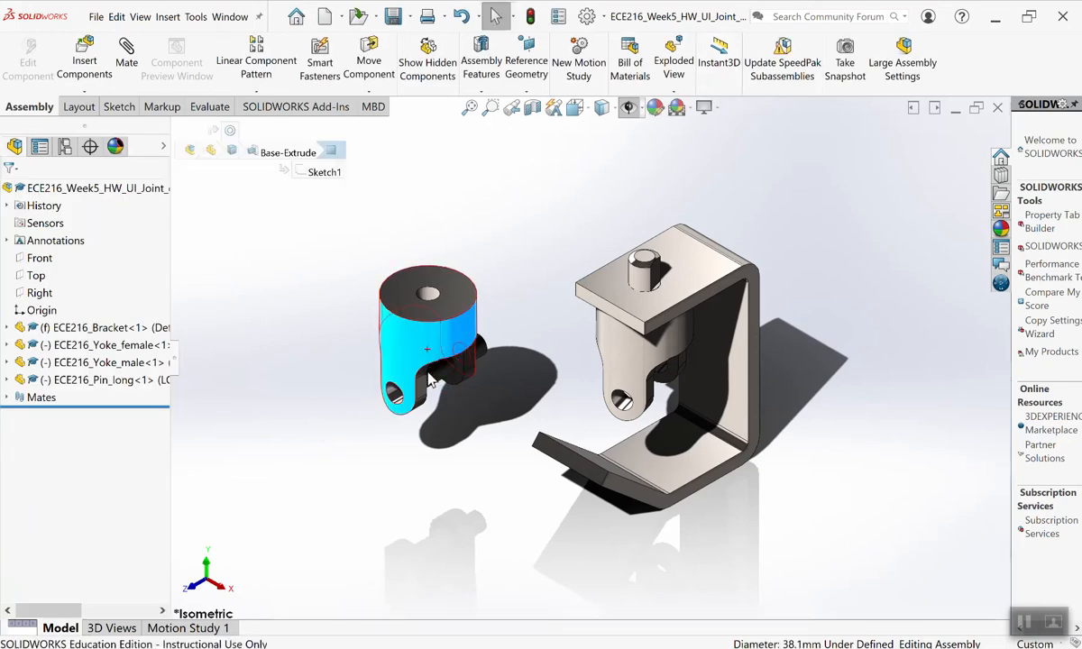
{"action": "left_click", "coordinate": [628, 108]}
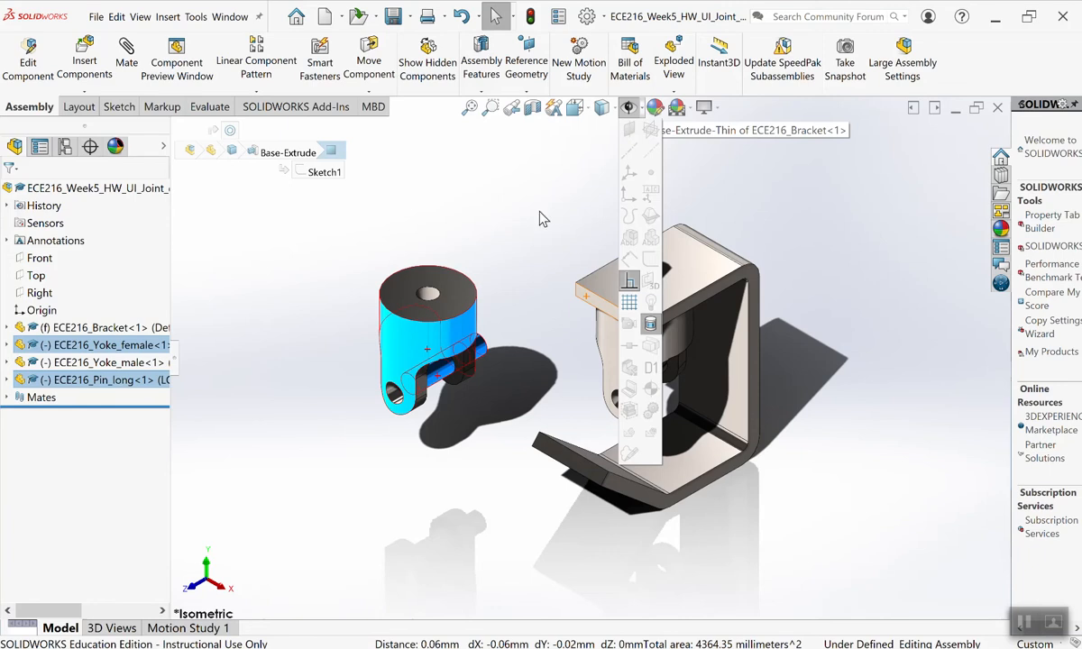
{"action": "left_click", "coordinate": [7, 345]}
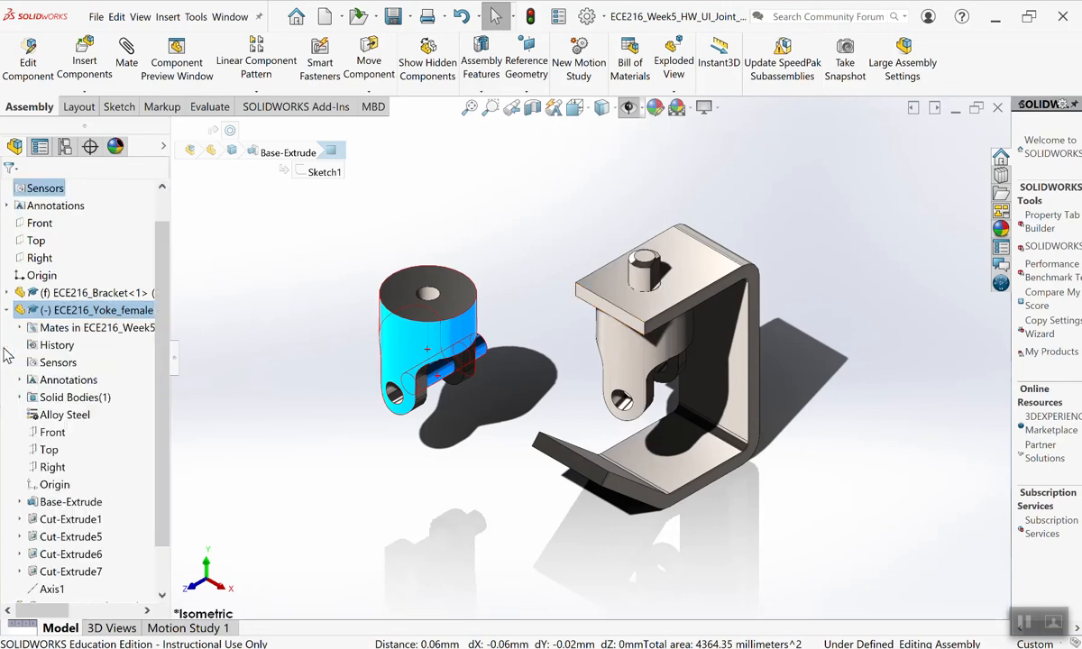
{"action": "left_click", "coordinate": [47, 433]}
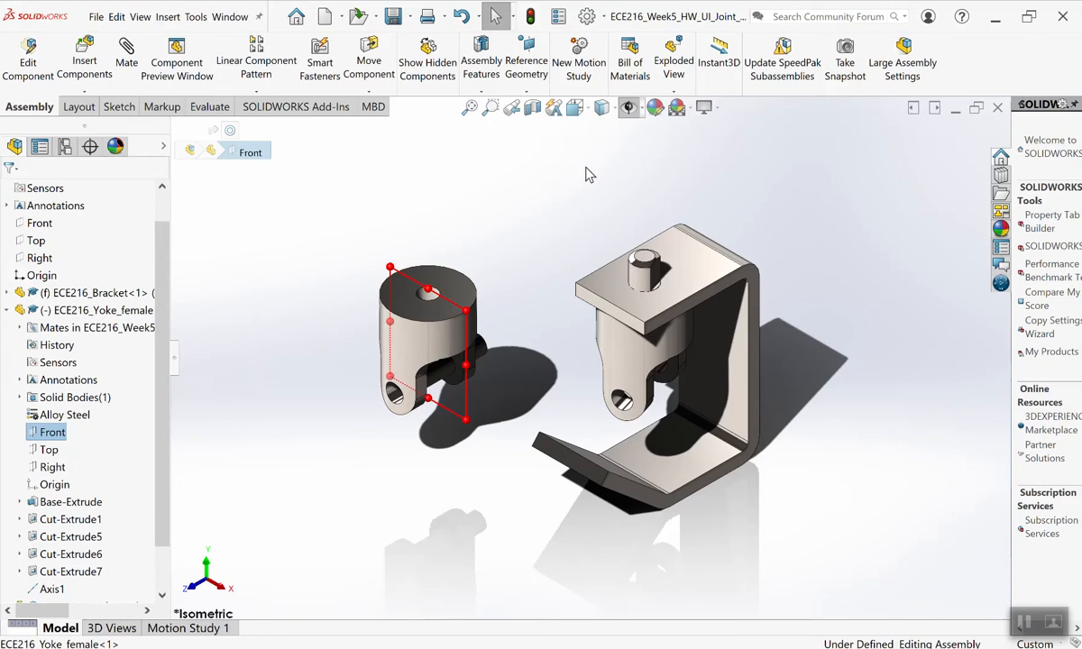
{"action": "left_click", "coordinate": [630, 108]}
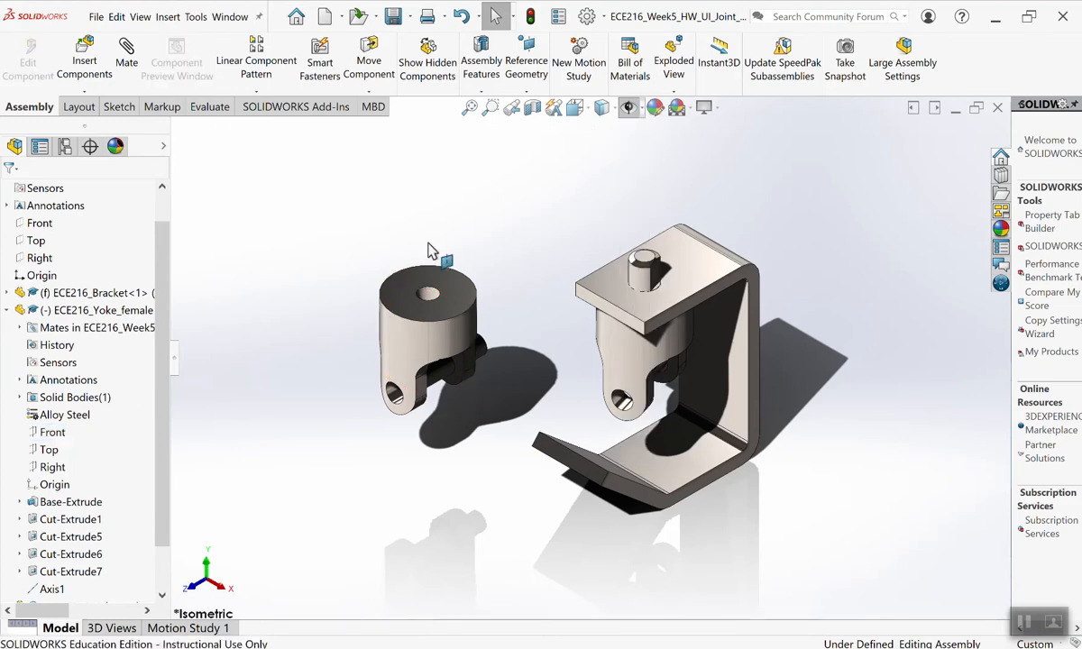
{"action": "left_click", "coordinate": [99, 310]}
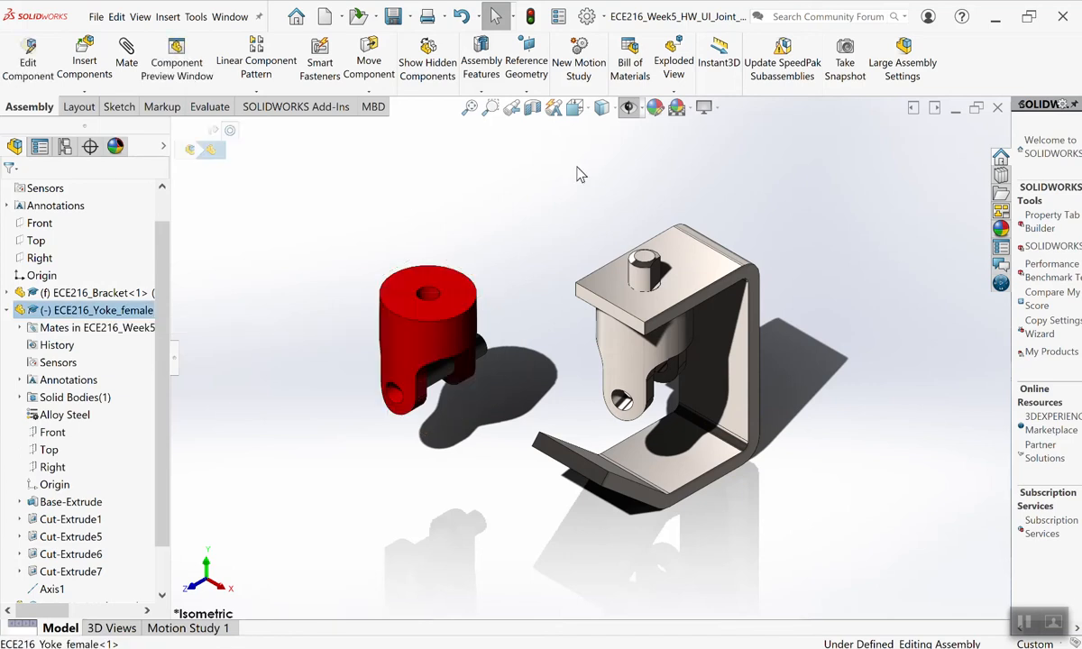
{"action": "left_click", "coordinate": [642, 118]}
{"action": "left_click", "coordinate": [641, 112]}
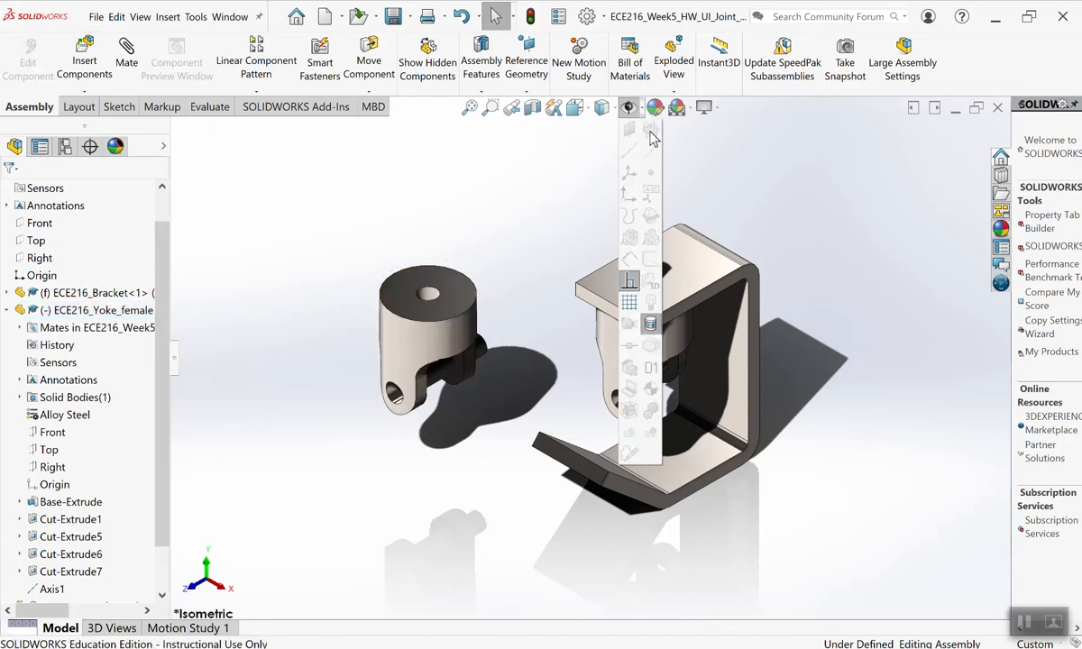
{"action": "scroll", "coordinate": [99, 324], "scroll_direction": "up", "scroll_amount": 2}
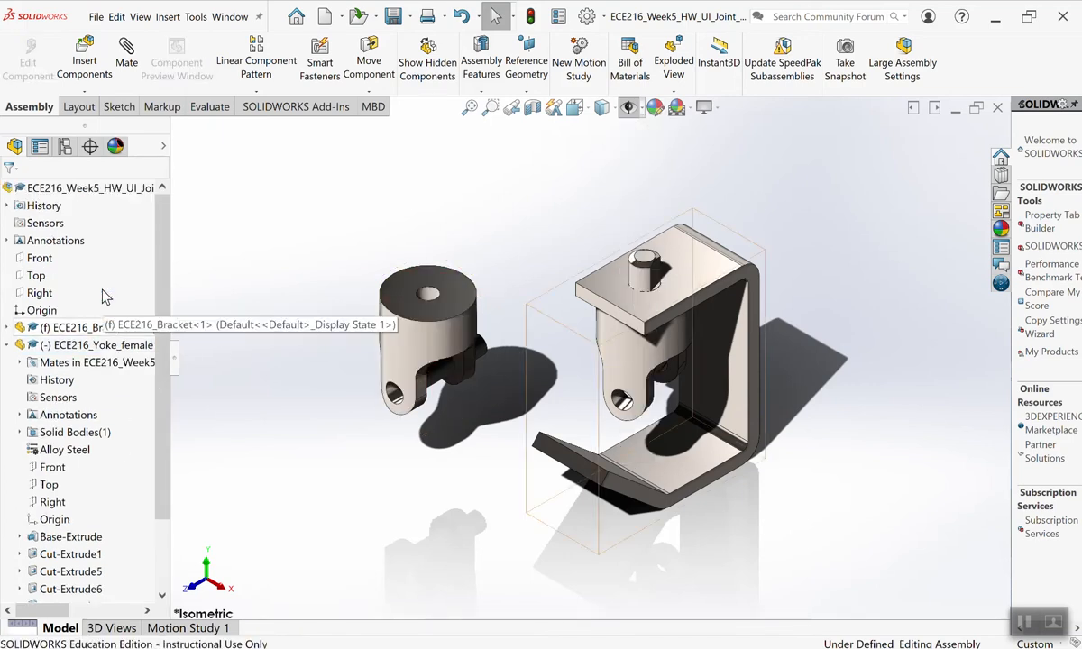
{"action": "left_click", "coordinate": [76, 184]}
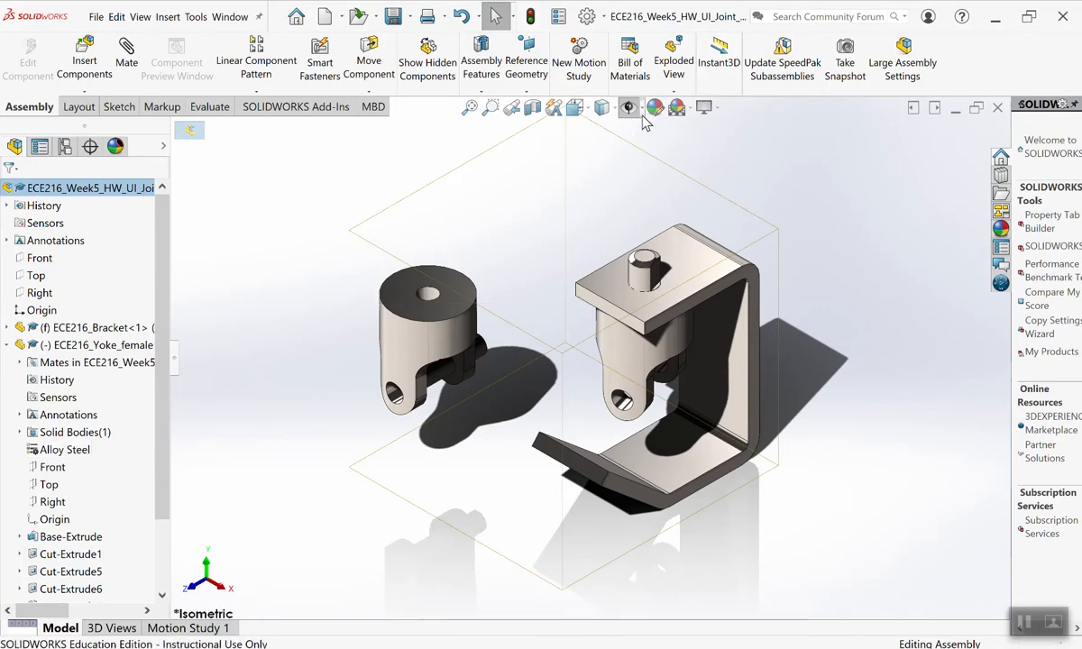
{"action": "mouse_move", "coordinate": [629, 109]}
{"action": "left_click", "coordinate": [375, 193]}
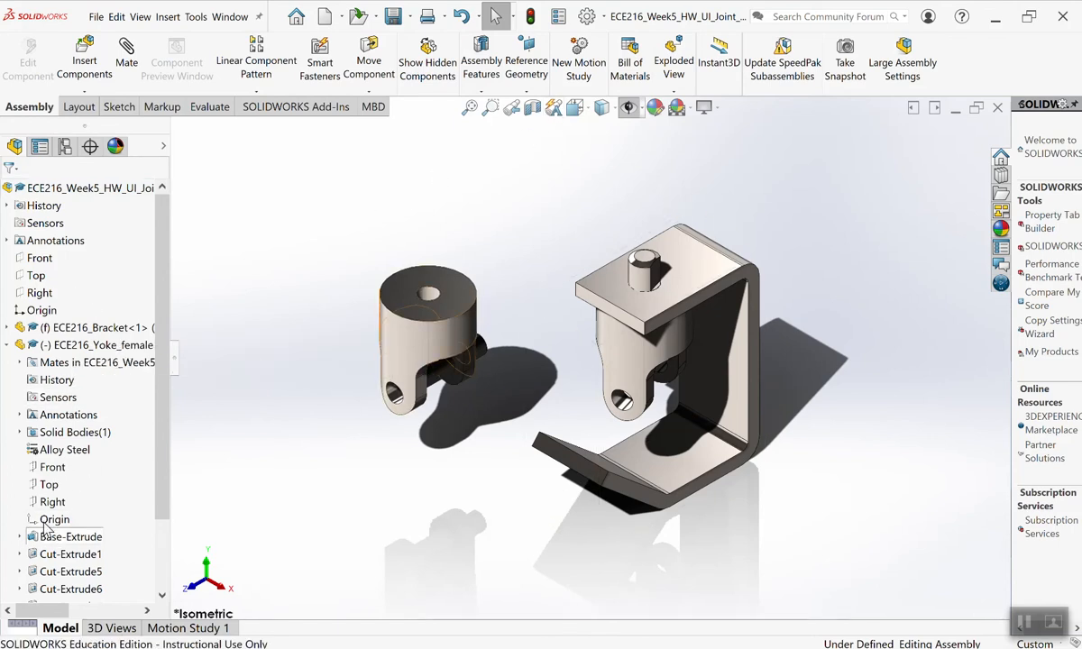
Show the Front plane of the female yoke and the Front plane of the long pin.
{"action": "left_click", "coordinate": [52, 469]}
{"action": "right_click", "coordinate": [52, 471]}
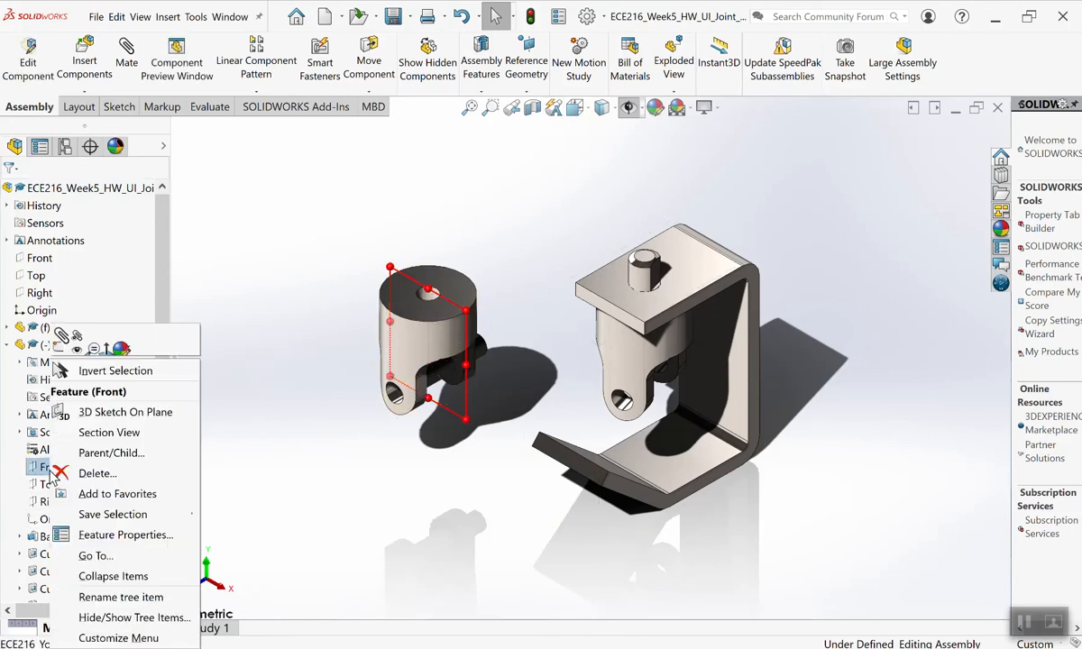
{"action": "left_click", "coordinate": [76, 351]}
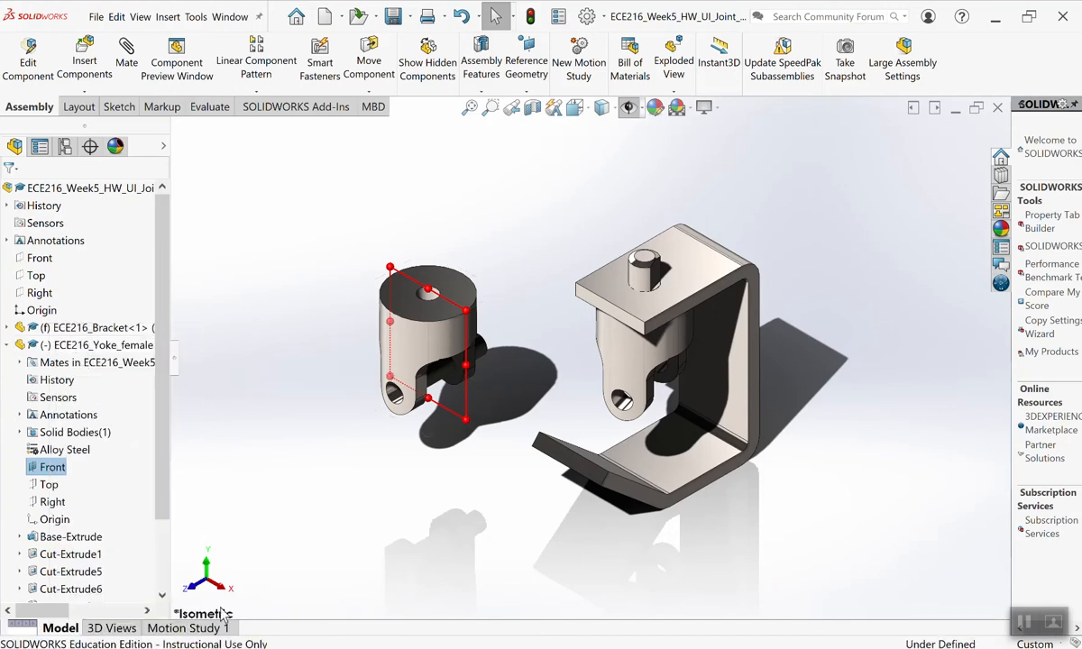
{"action": "scroll", "coordinate": [114, 487], "scroll_direction": "down", "scroll_amount": 5}
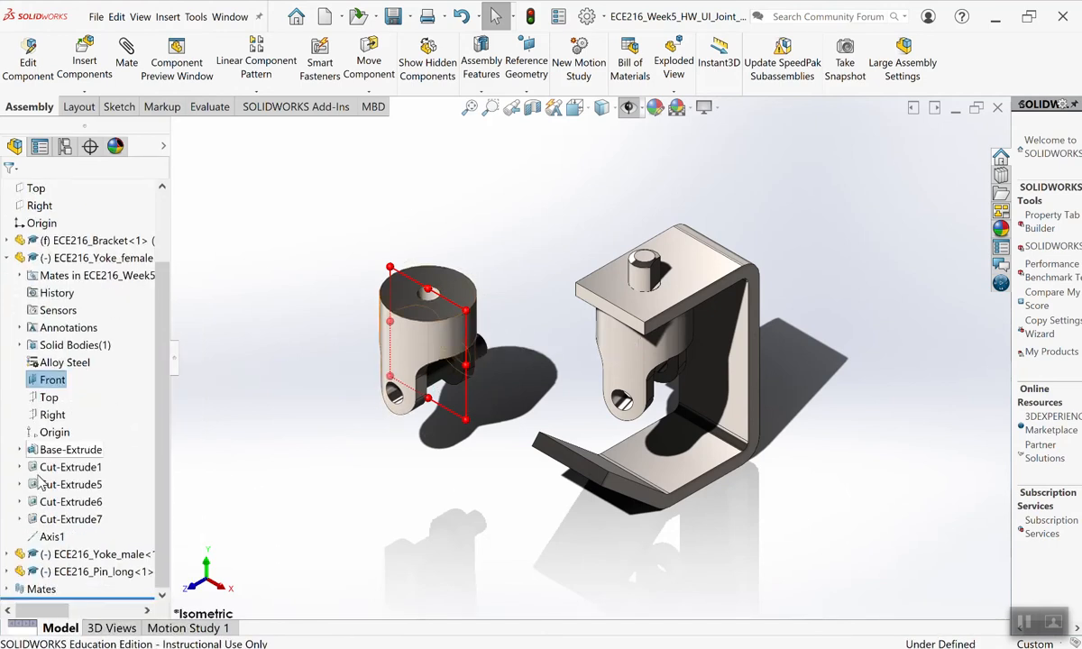
{"action": "scroll", "coordinate": [85, 455], "scroll_direction": "down", "scroll_amount": 5}
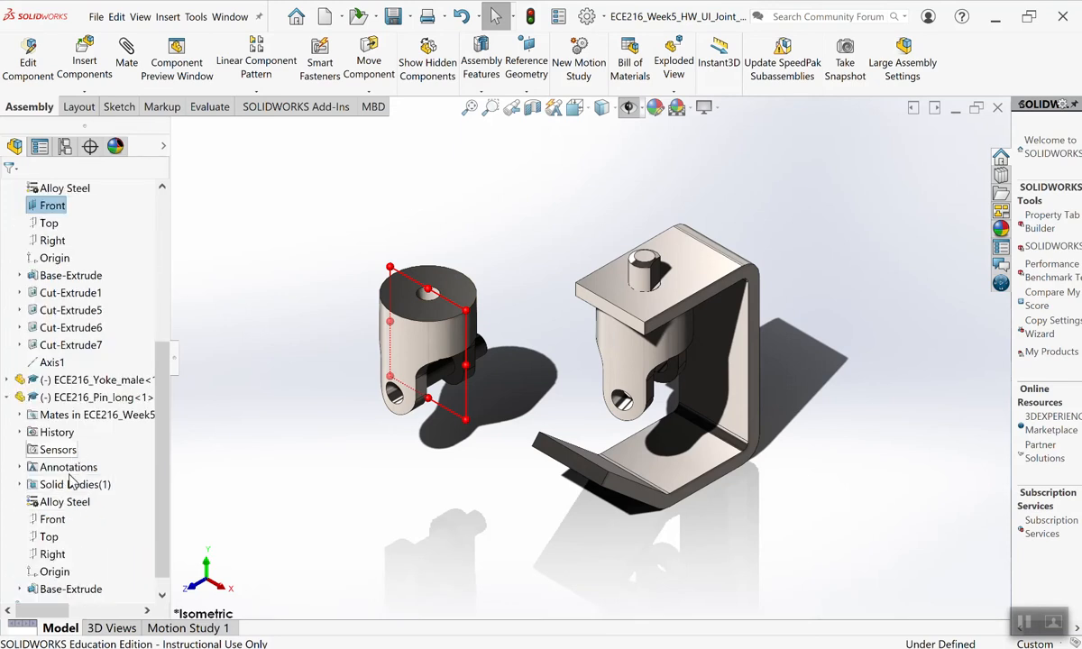
{"action": "left_click", "coordinate": [54, 523]}
{"action": "right_click", "coordinate": [55, 523]}
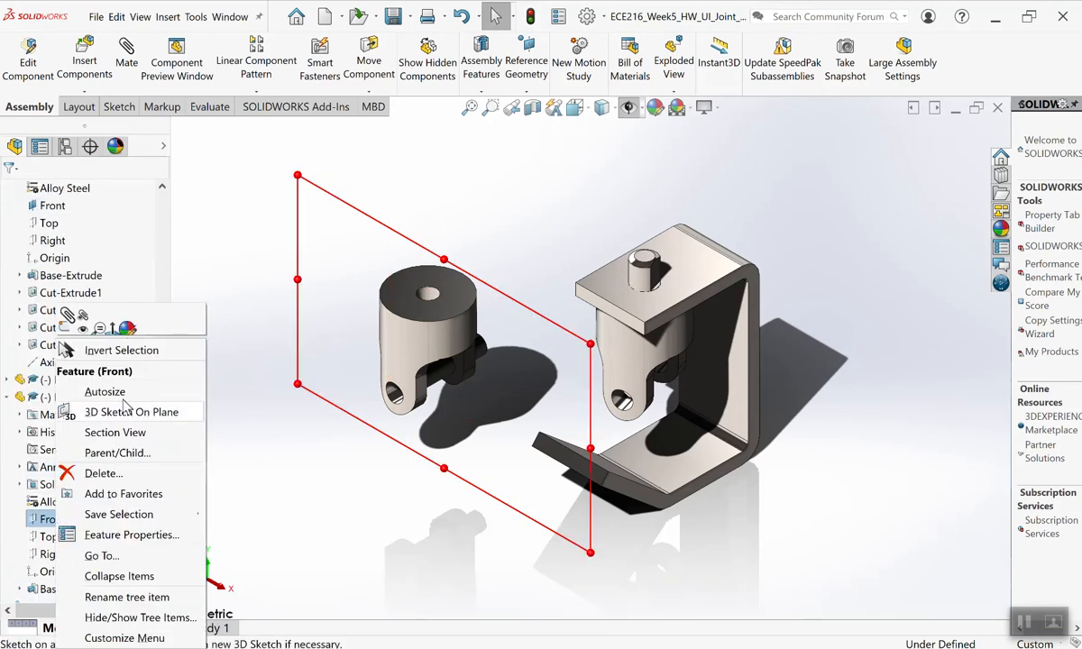
{"action": "key", "text": "Escape"}
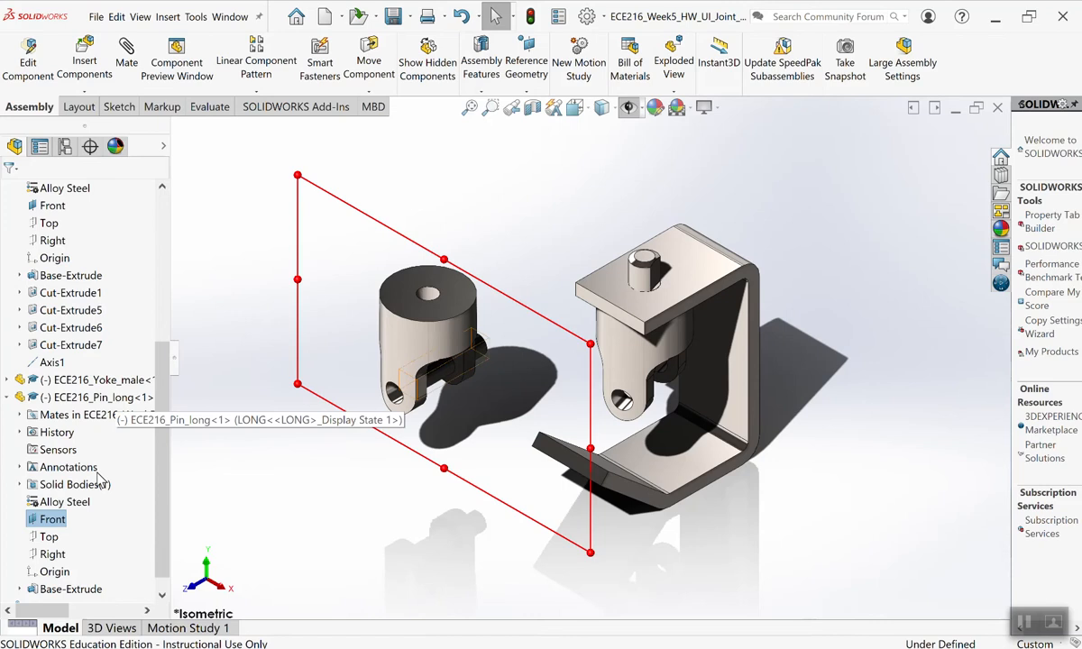
{"action": "left_click", "coordinate": [358, 464]}
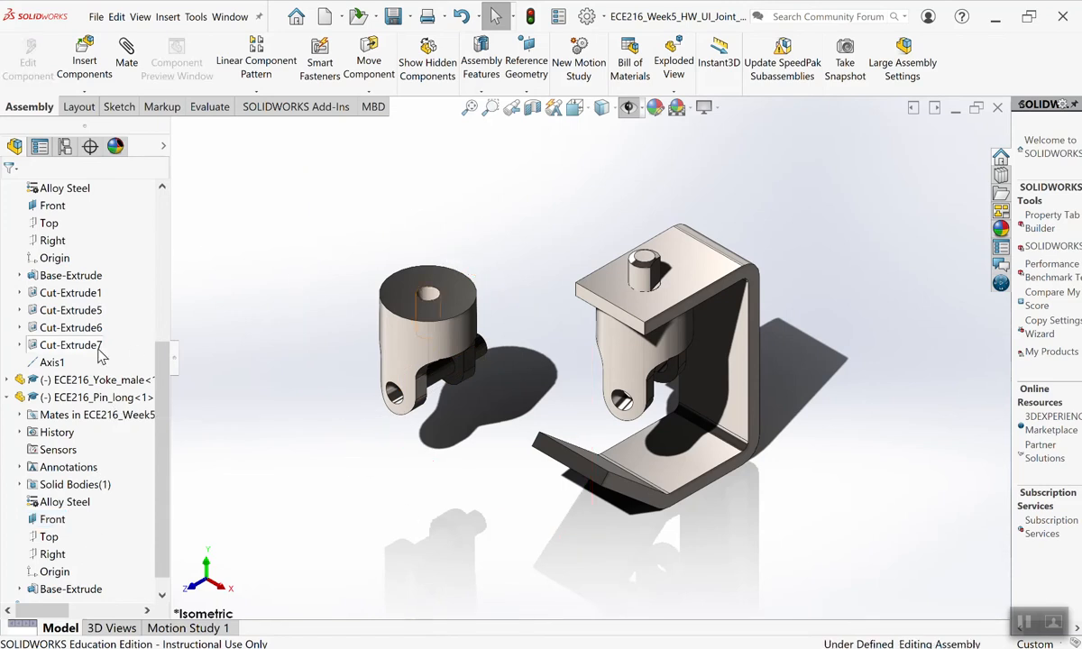
{"action": "scroll", "coordinate": [99, 354], "scroll_direction": "up", "scroll_amount": 5}
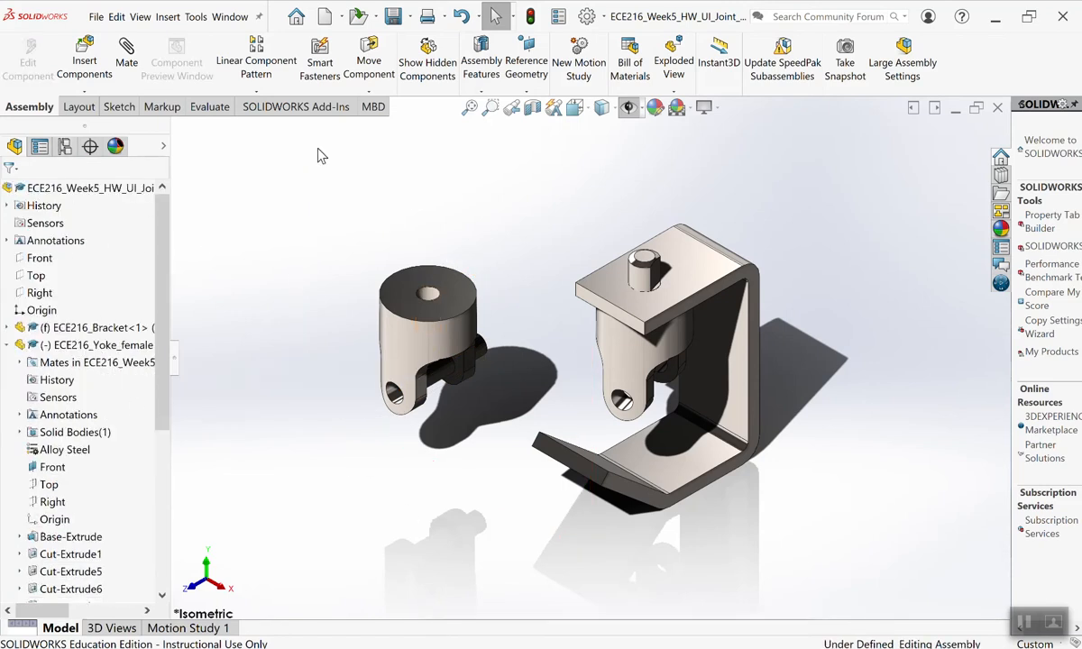
Add a coincident mate between the Front planes of the female yoke and the long pin, and move the yoke upward to test it.
{"action": "left_click", "coordinate": [126, 52]}
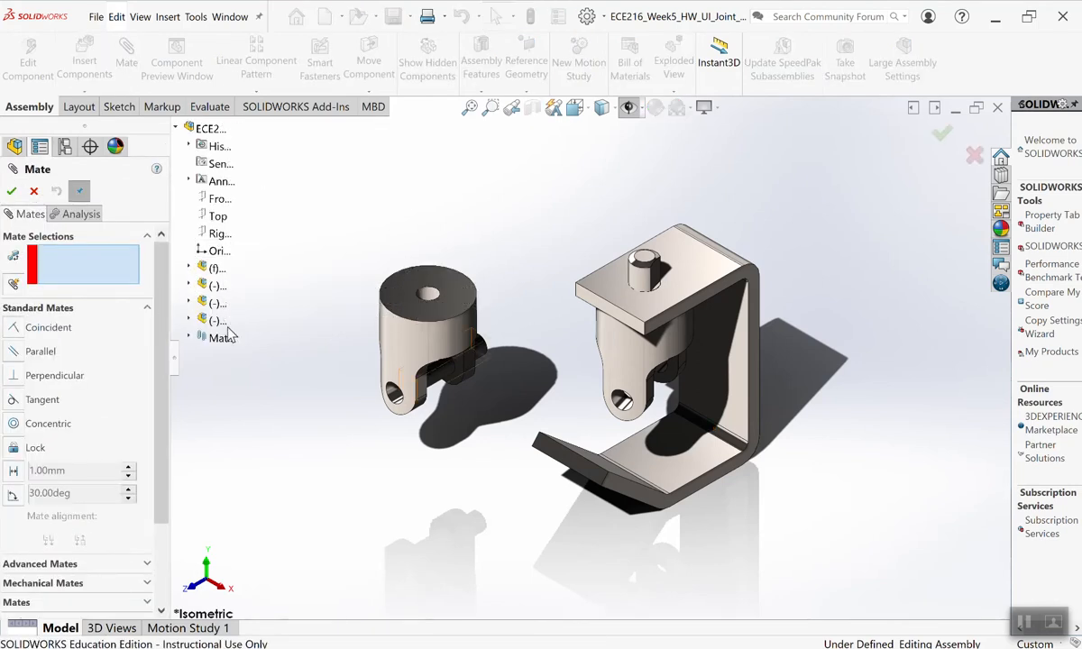
{"action": "left_click", "coordinate": [188, 287]}
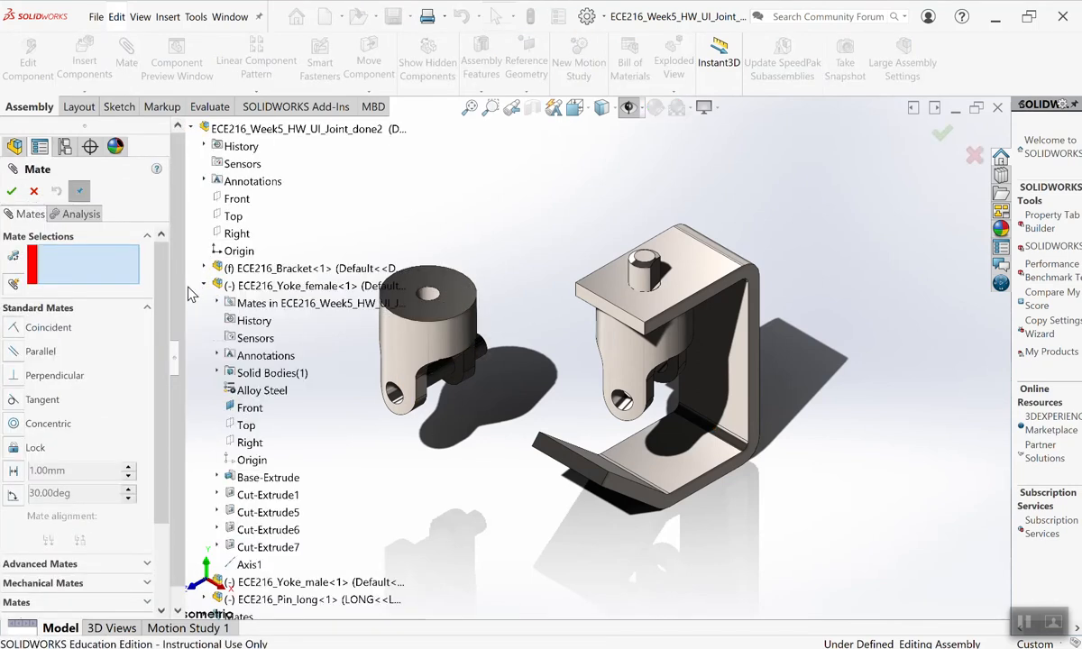
{"action": "left_click", "coordinate": [250, 408]}
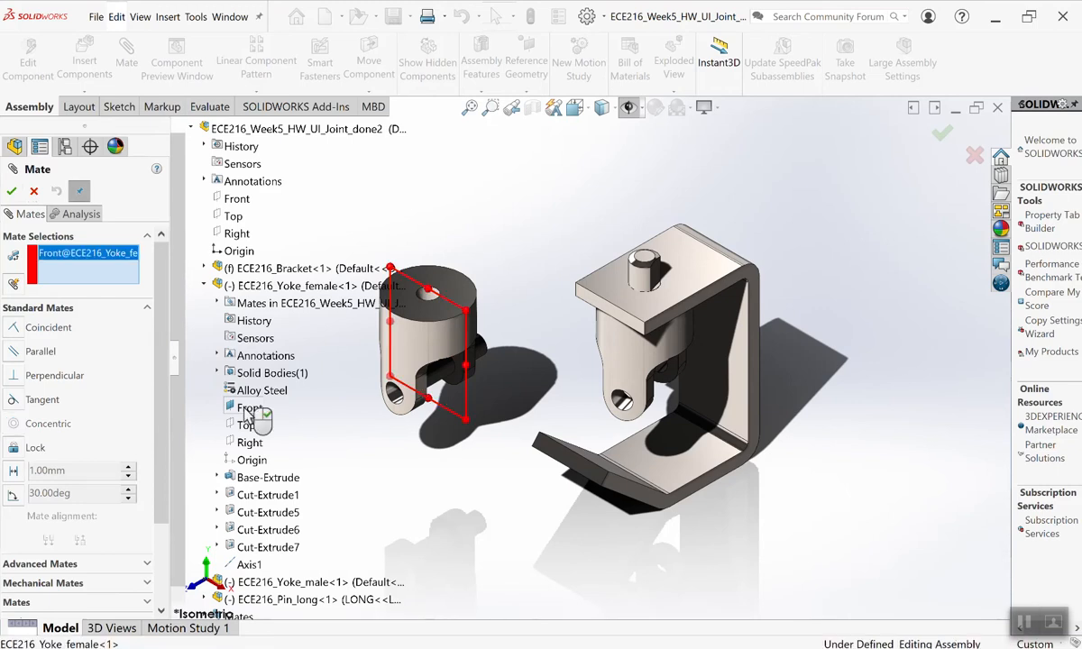
{"action": "left_click", "coordinate": [204, 286]}
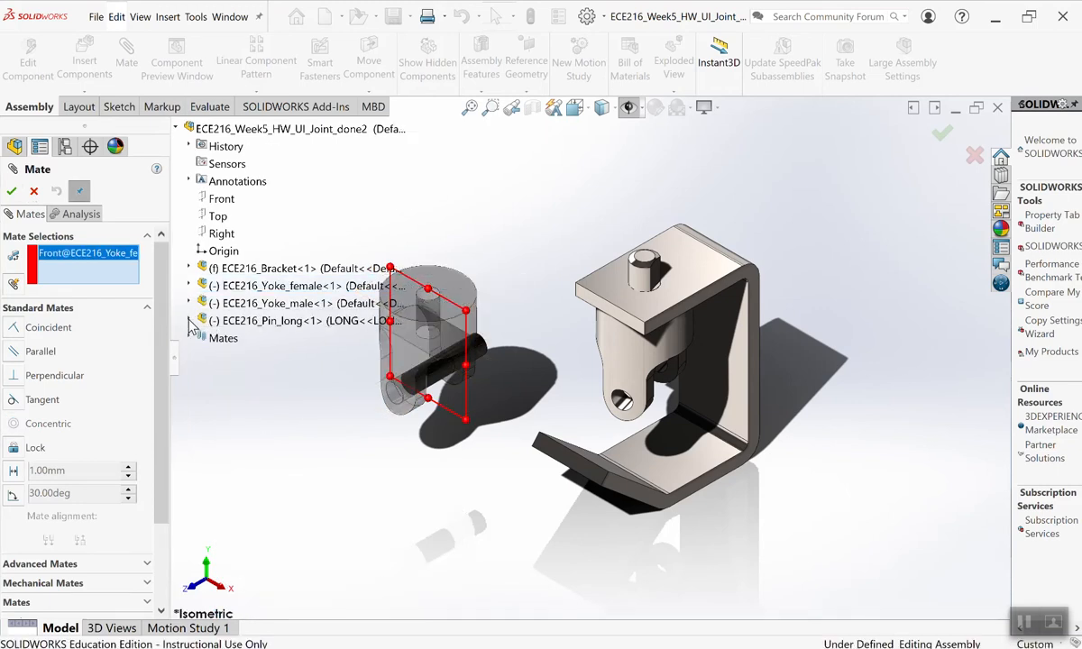
{"action": "left_click", "coordinate": [189, 322]}
{"action": "left_click", "coordinate": [242, 445]}
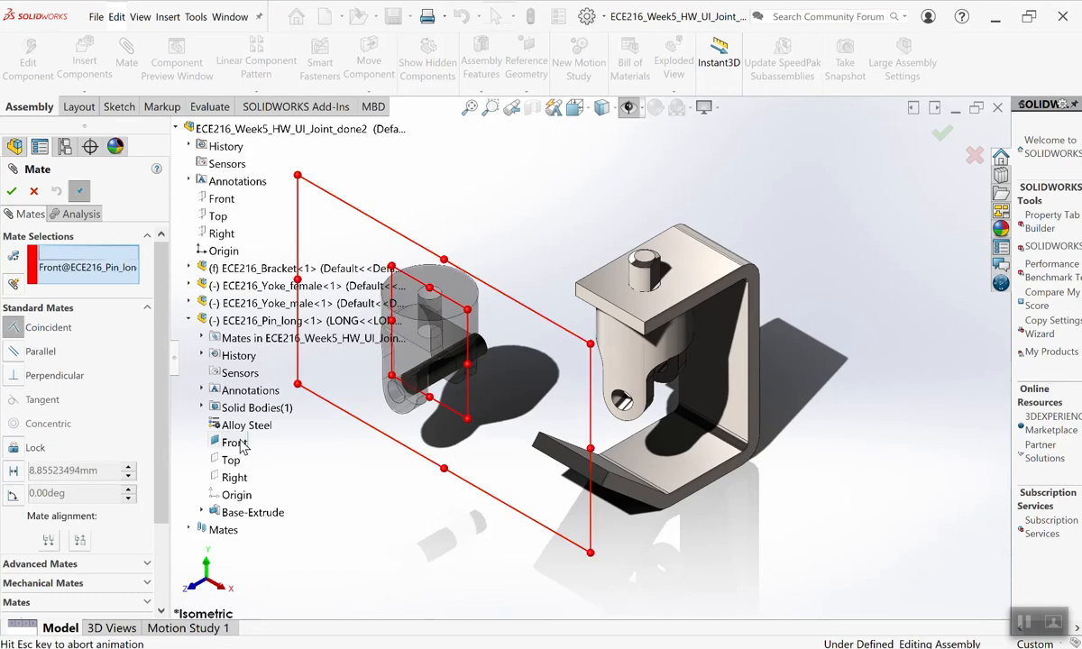
{"action": "left_click", "coordinate": [12, 191]}
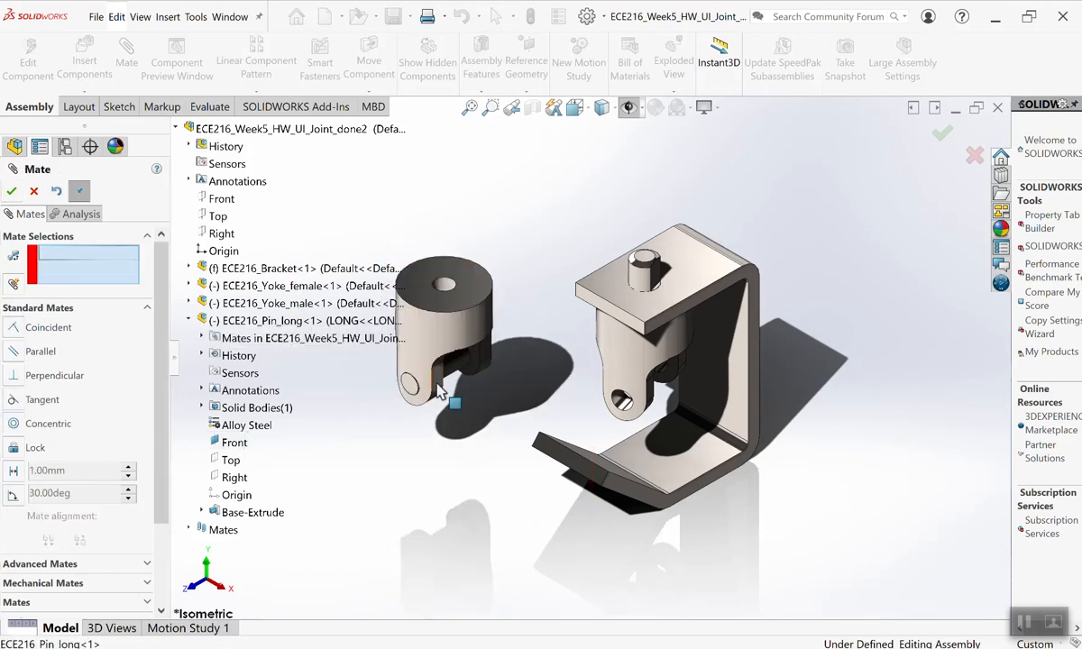
{"action": "left_click_drag", "start_coordinate": [415, 403], "coordinate": [542, 219]}
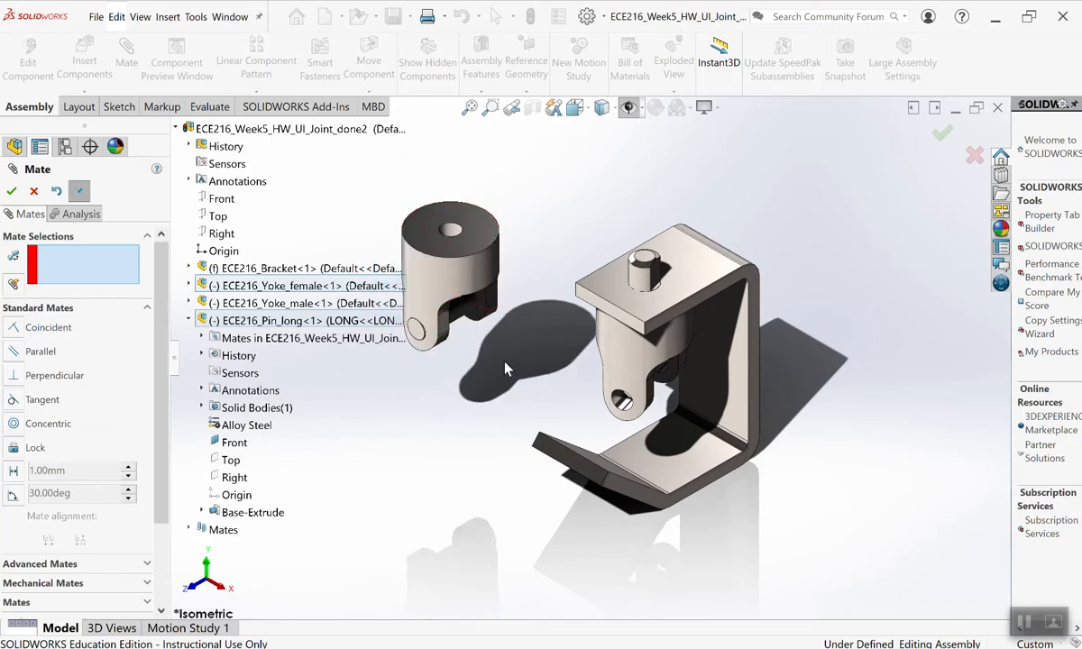
{"action": "left_click", "coordinate": [11, 191]}
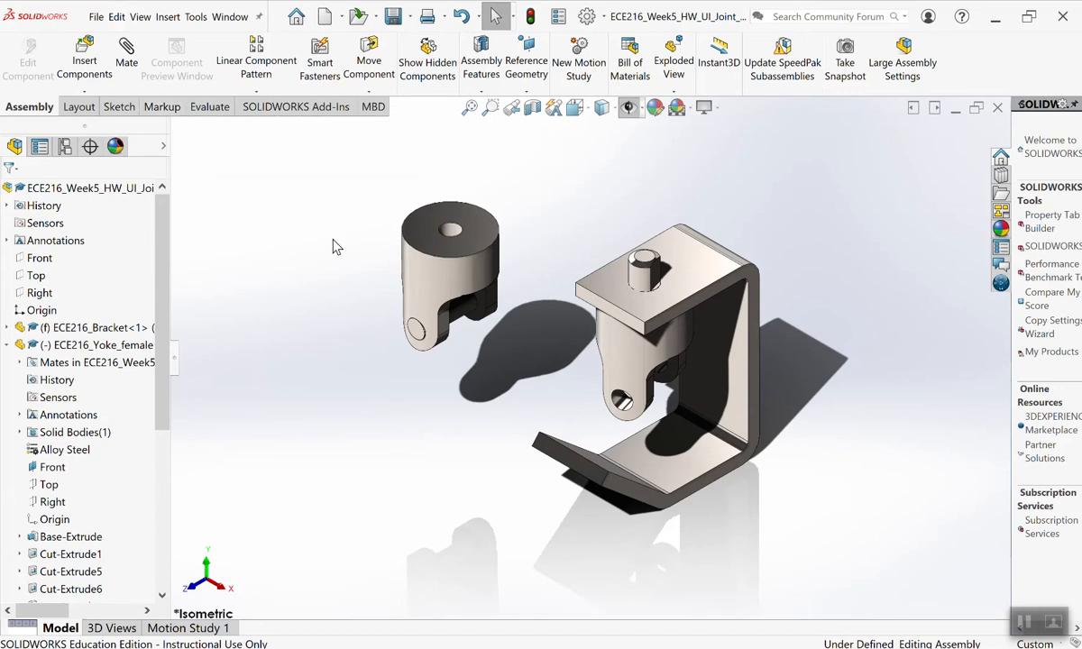
Insert the ECE216_Spider part in its Default configuration and place it in free space beside the female yoke.
{"action": "middle_click_drag", "start_coordinate": [407, 275], "coordinate": [390, 299]}
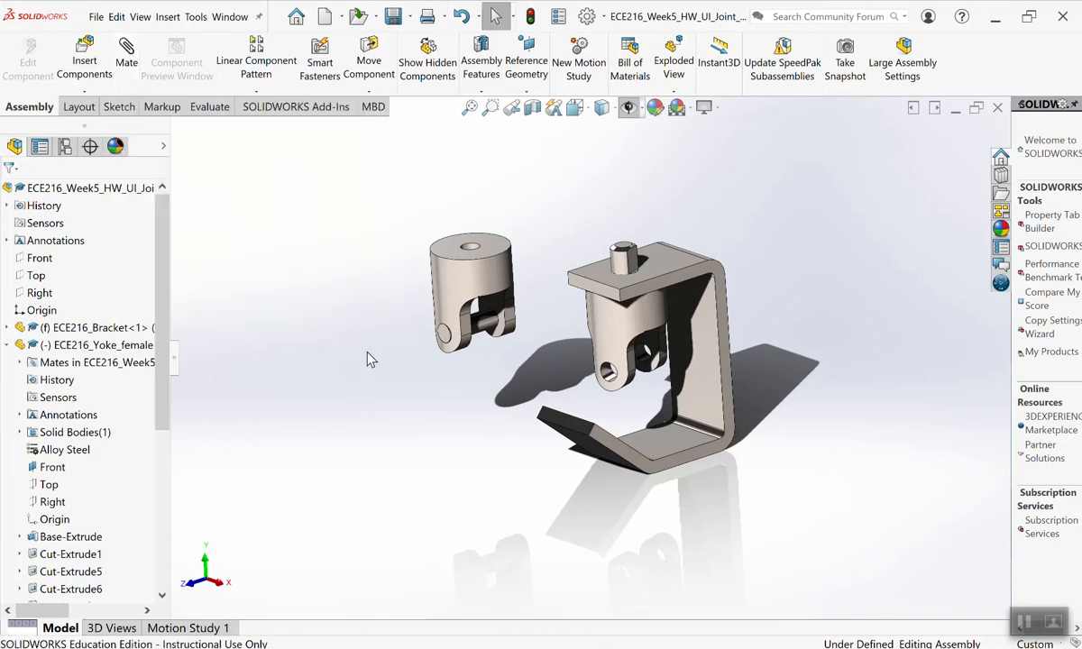
{"action": "left_click", "coordinate": [84, 56]}
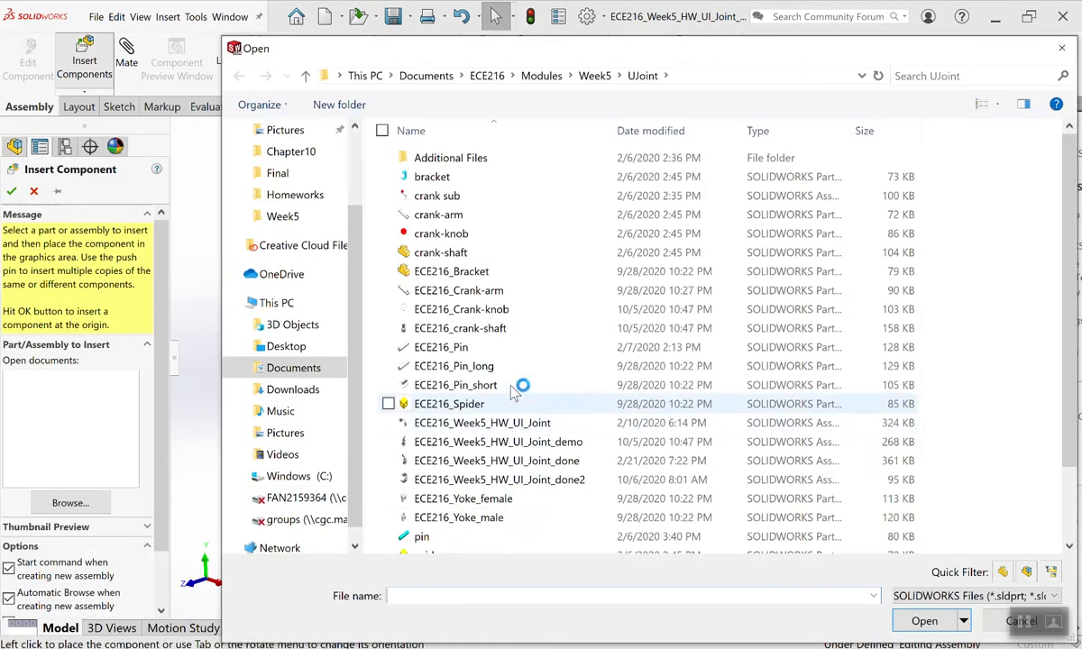
{"action": "left_click", "coordinate": [481, 408]}
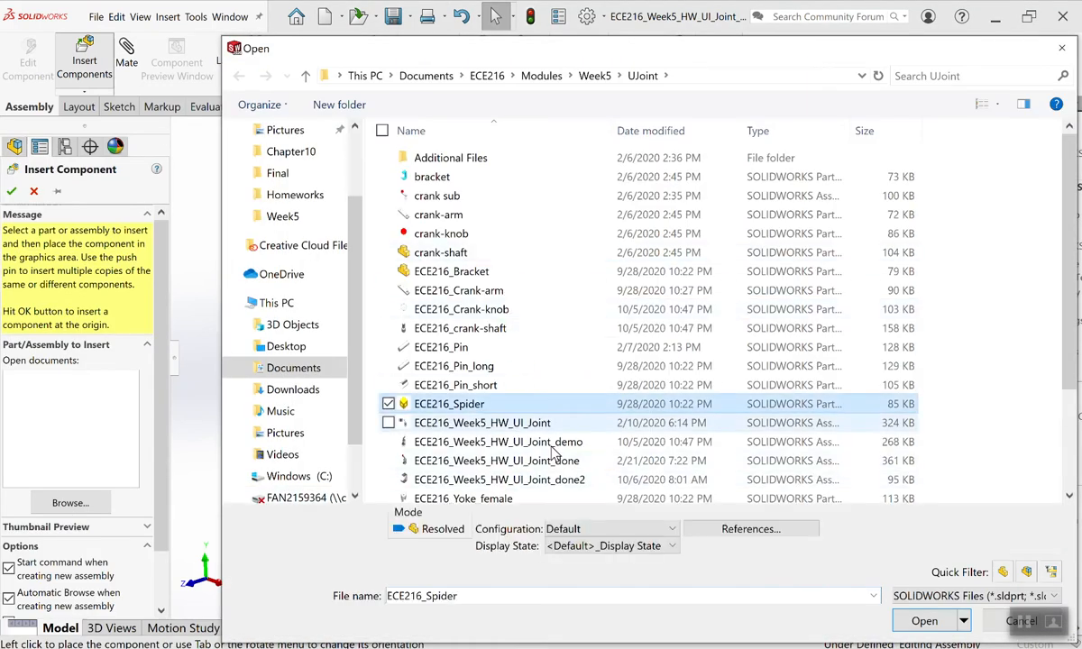
{"action": "left_click", "coordinate": [927, 626]}
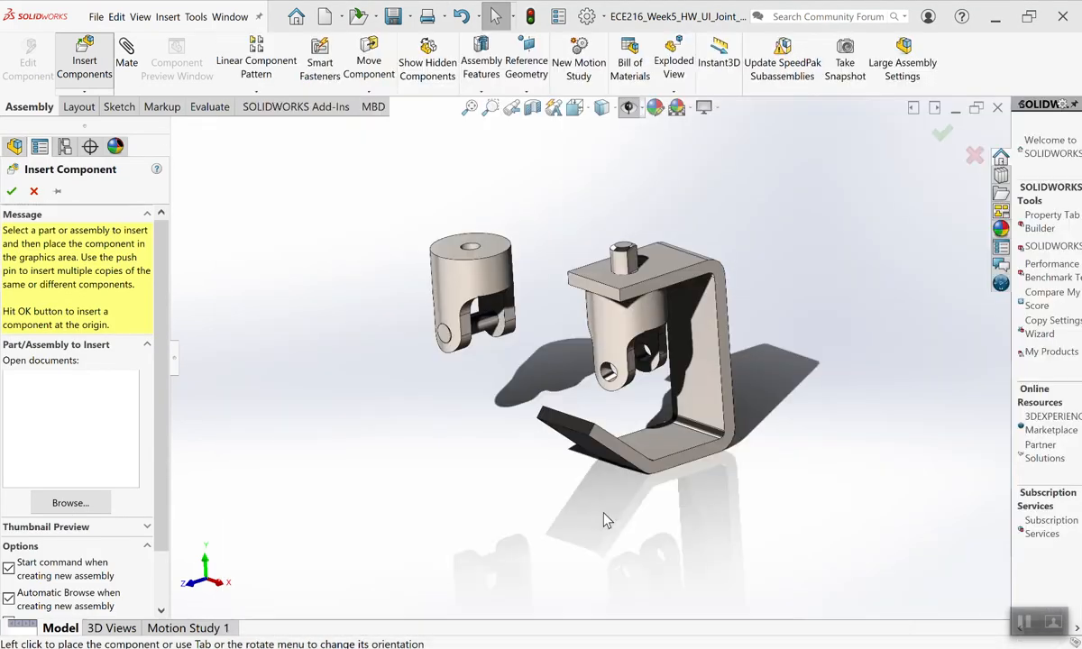
{"action": "left_click", "coordinate": [381, 367]}
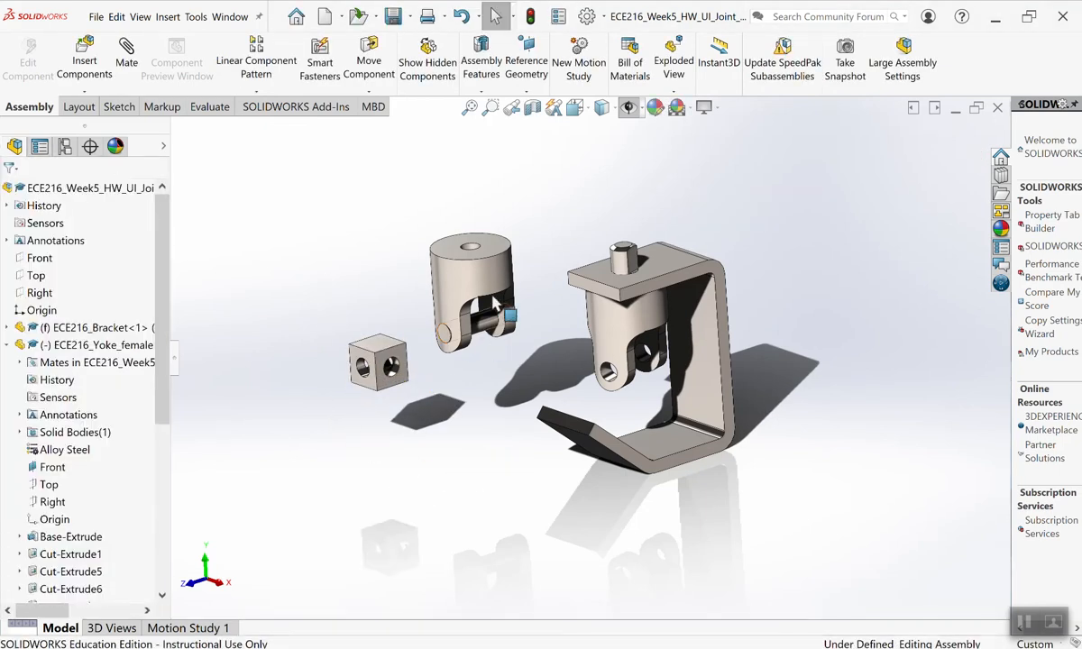
Add a concentric mate between one of the spider's holes and the cylindrical face of the long pin.
{"action": "left_click", "coordinate": [126, 56]}
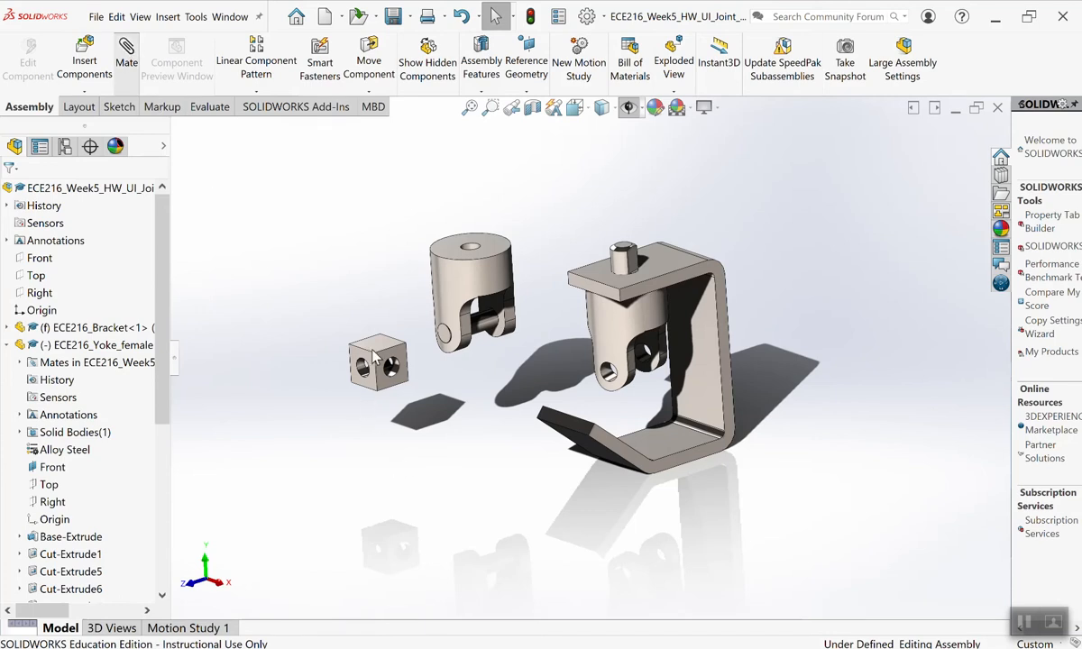
{"action": "scroll", "coordinate": [370, 394], "scroll_direction": "up", "scroll_amount": 2}
{"action": "scroll", "coordinate": [437, 372], "scroll_direction": "down", "scroll_amount": 6}
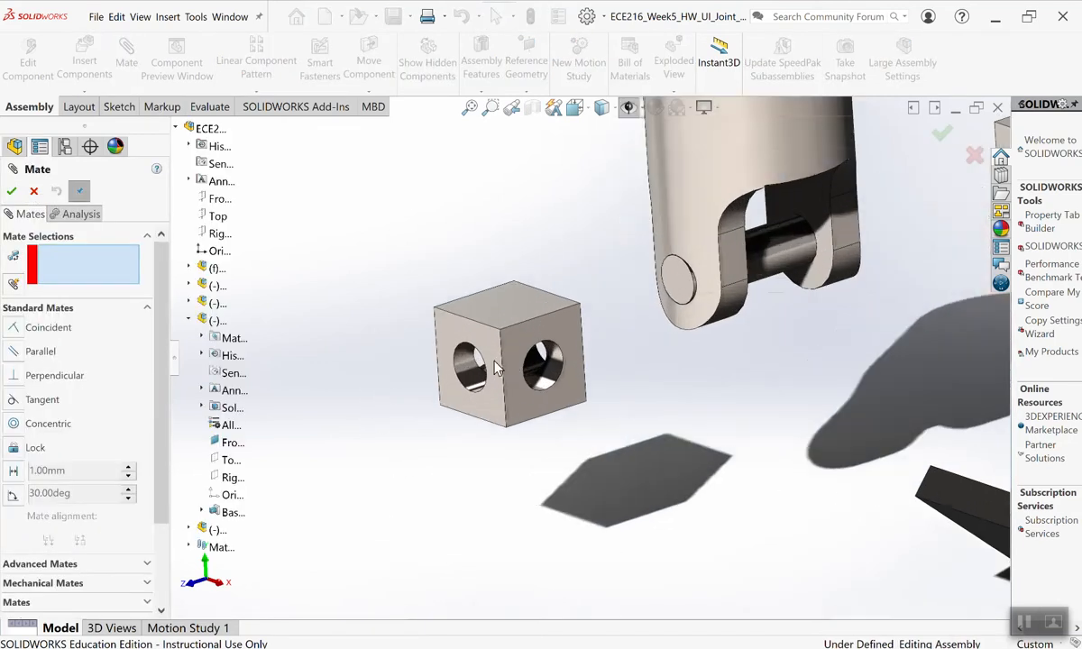
{"action": "left_click", "coordinate": [467, 377]}
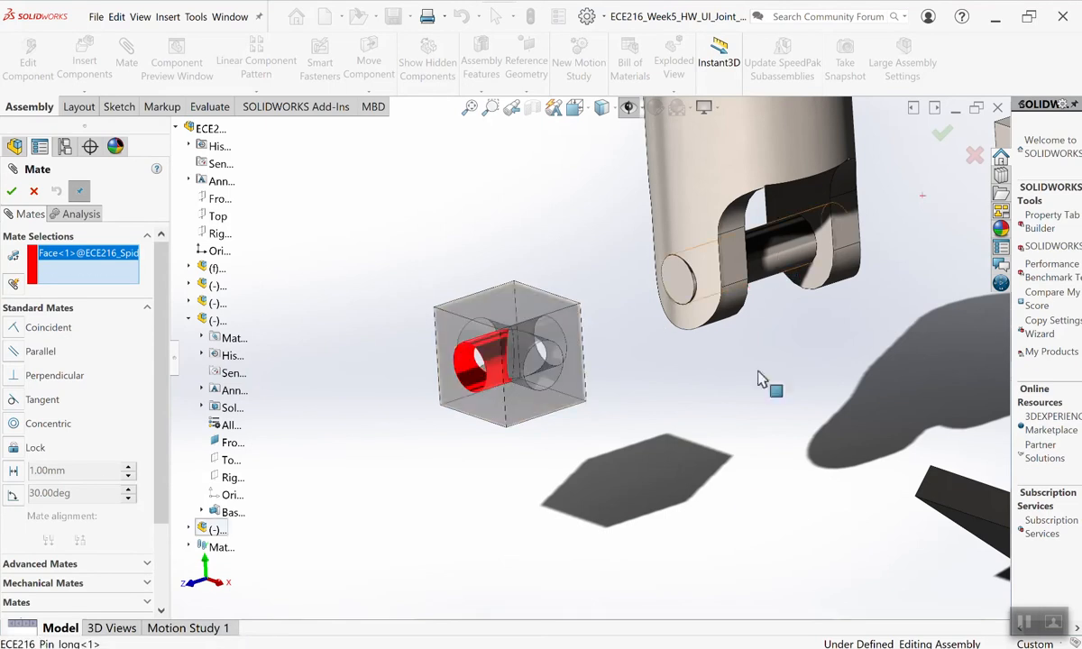
{"action": "left_click", "coordinate": [775, 286]}
{"action": "left_click", "coordinate": [11, 192]}
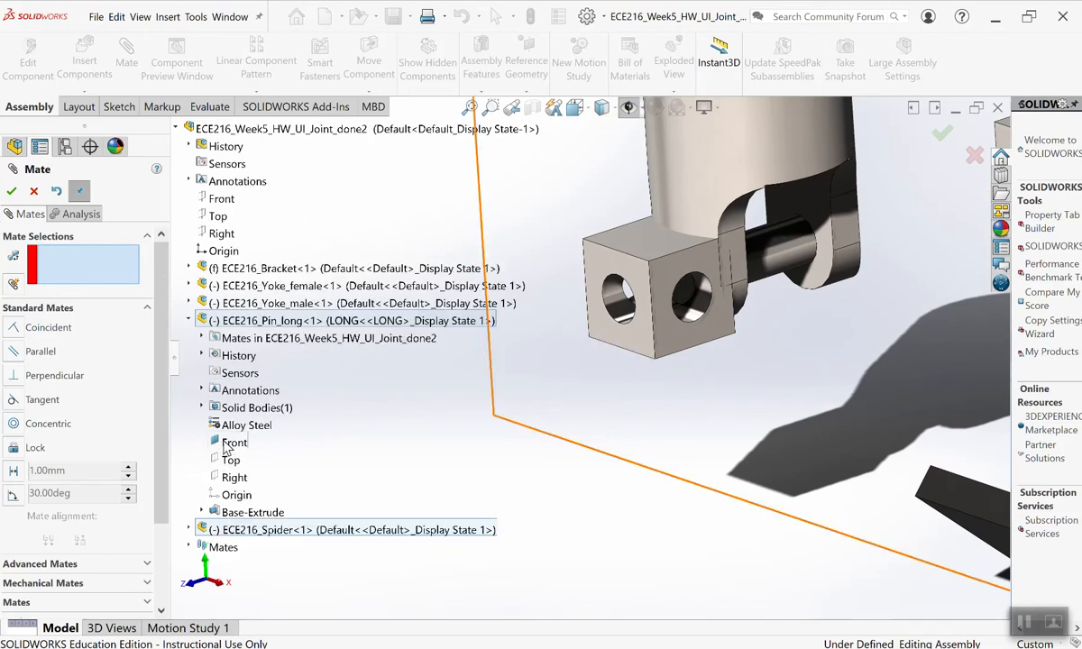
Add a coincident mate between the Front planes of the long pin and the spider, and finish mating.
{"action": "left_click", "coordinate": [231, 444]}
{"action": "scroll", "coordinate": [251, 460], "scroll_direction": "down", "scroll_amount": 2}
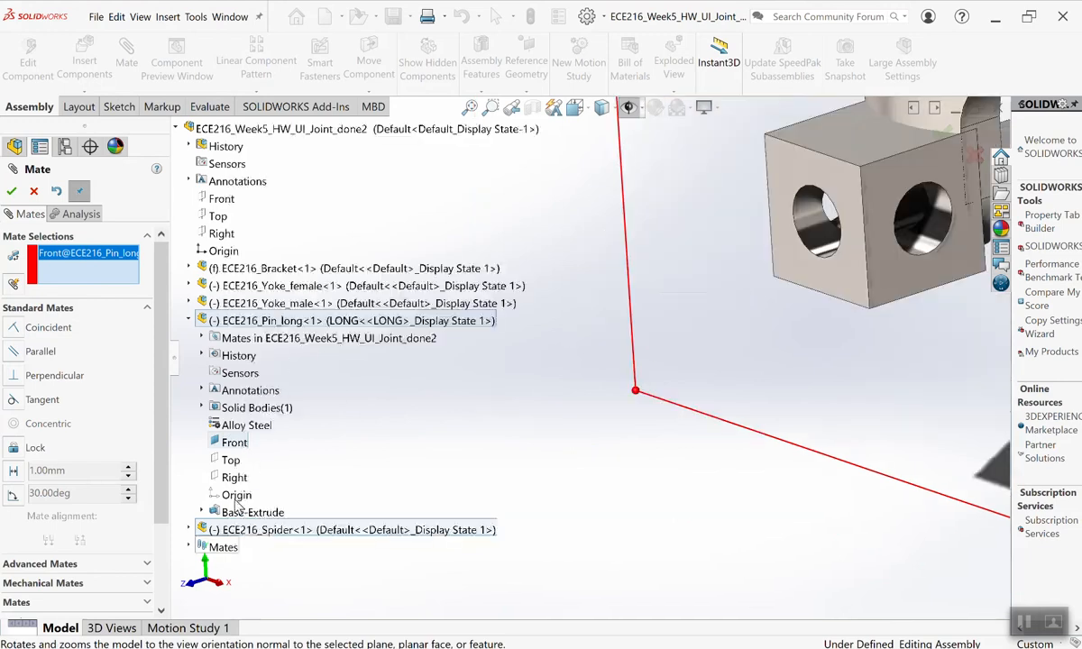
{"action": "left_click", "coordinate": [188, 321]}
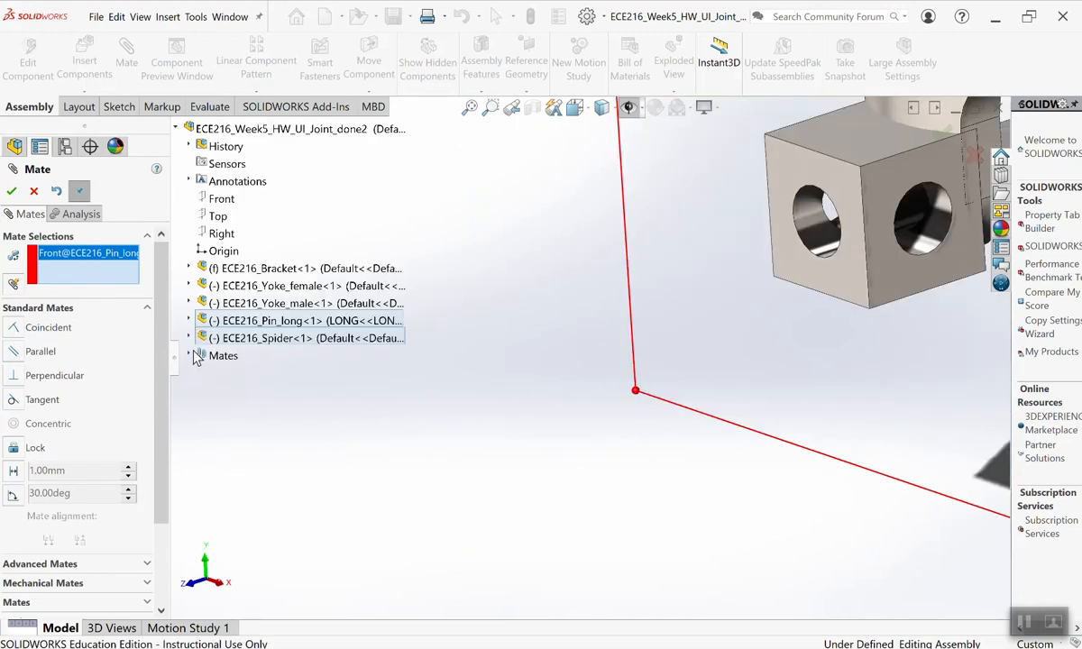
{"action": "left_click", "coordinate": [190, 339]}
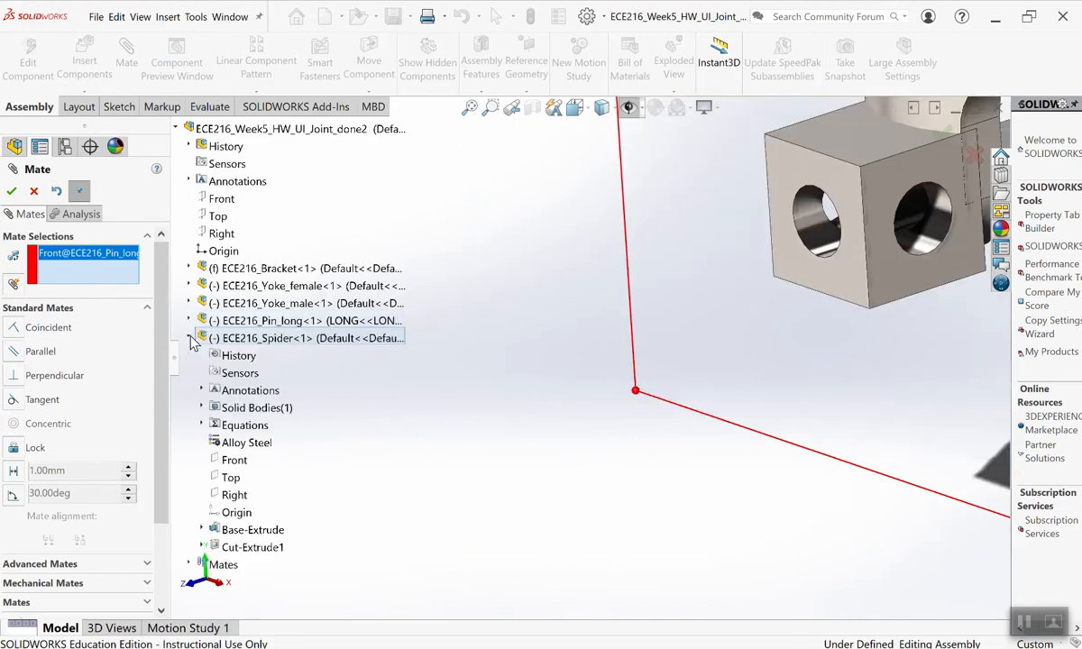
{"action": "left_click", "coordinate": [238, 462]}
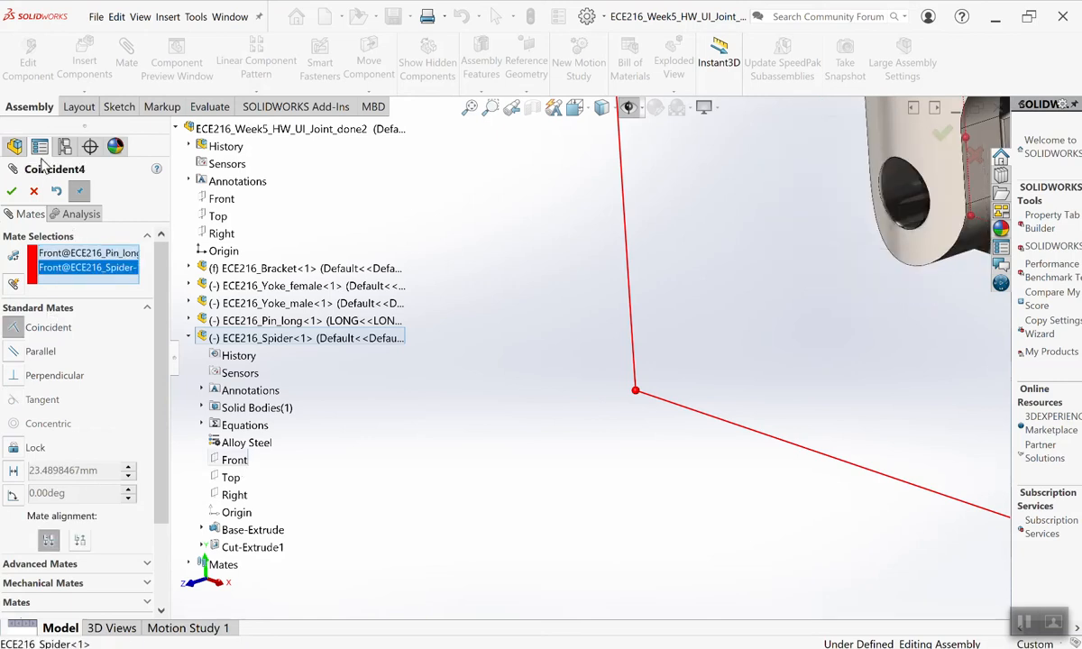
{"action": "left_click", "coordinate": [9, 195]}
{"action": "scroll", "coordinate": [875, 356], "scroll_direction": "up", "scroll_amount": 5}
{"action": "scroll", "coordinate": [839, 324], "scroll_direction": "down", "scroll_amount": 7}
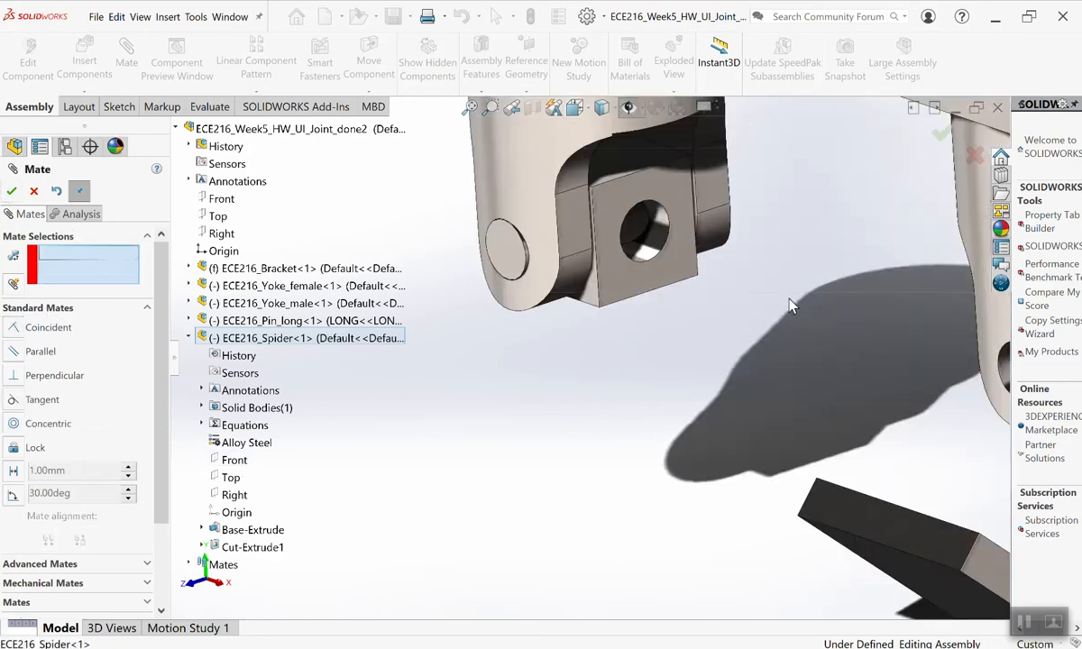
{"action": "middle_click_drag", "start_coordinate": [516, 164], "coordinate": [683, 359], "text": "ctrl"}
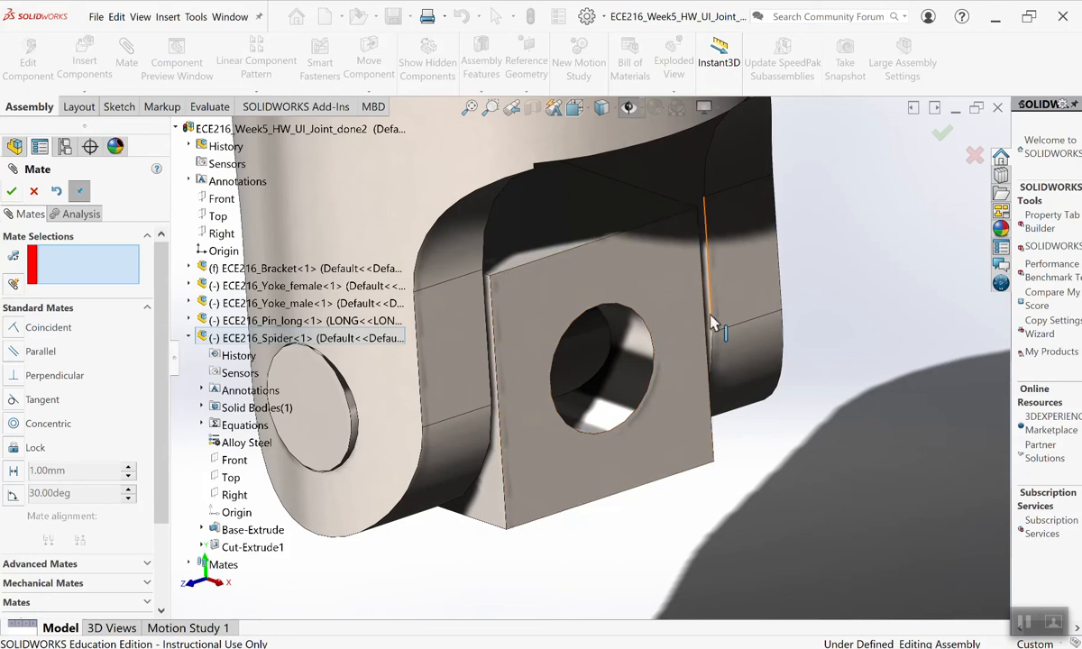
{"action": "scroll", "coordinate": [710, 445], "scroll_direction": "up", "scroll_amount": 6}
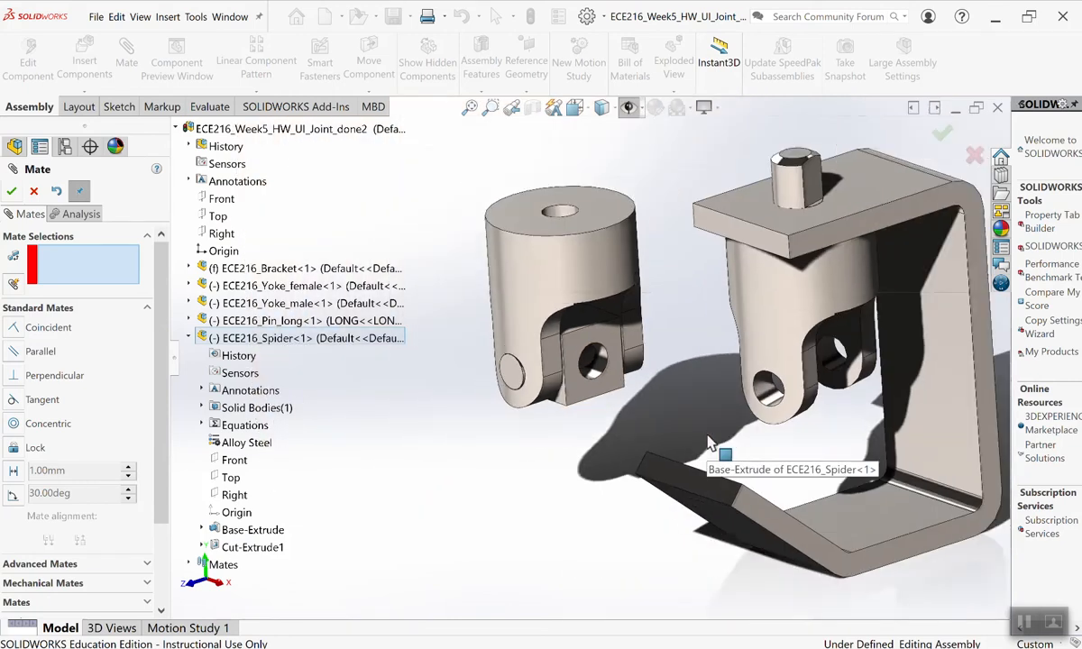
{"action": "left_click", "coordinate": [10, 191]}
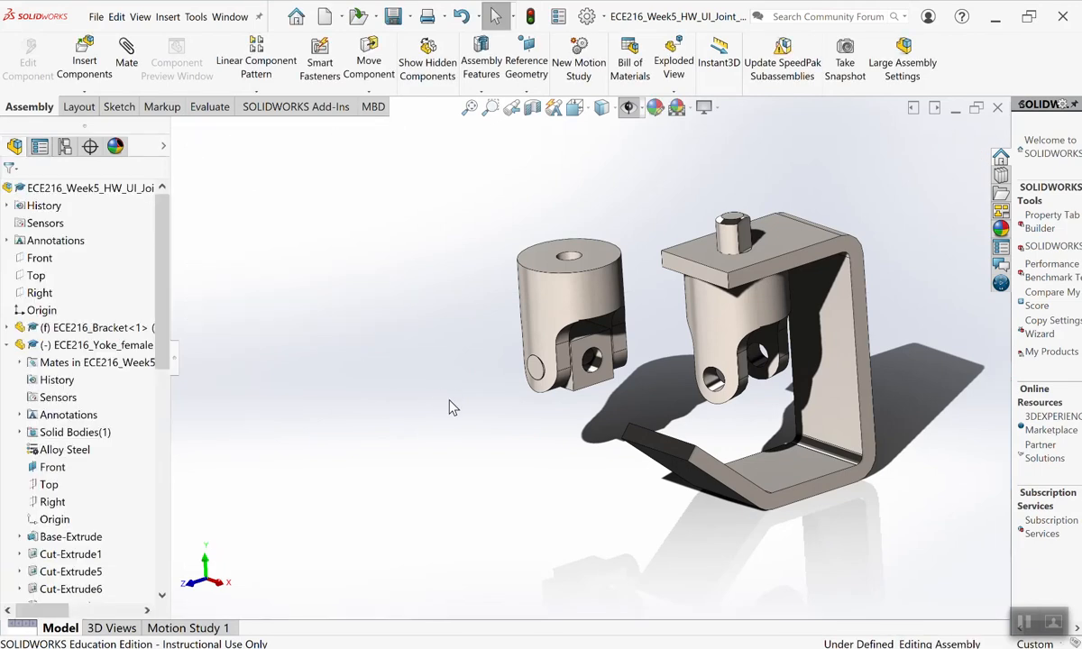
Insert two copies of the ECE216_Pin_short part and place them in free space below the yokes.
{"action": "left_click", "coordinate": [83, 51]}
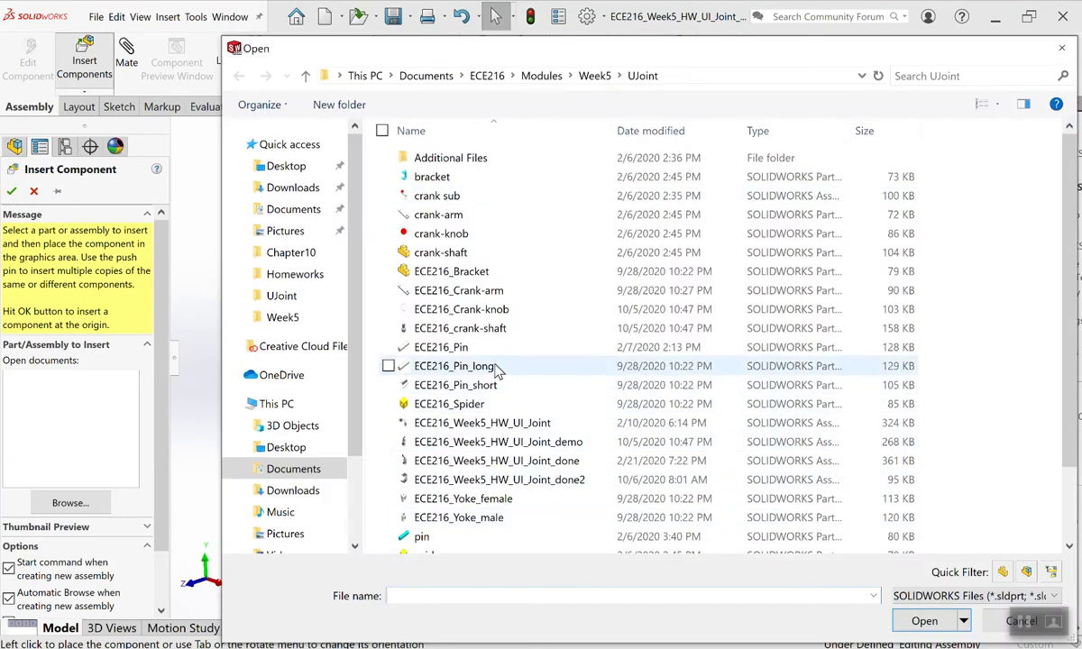
{"action": "left_click", "coordinate": [478, 384]}
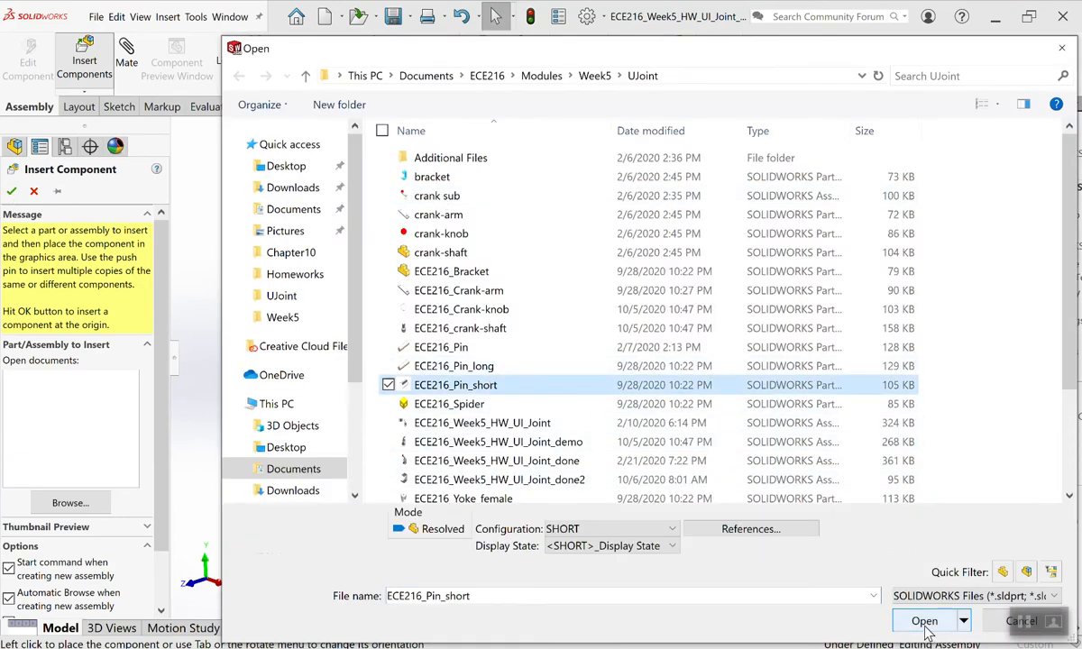
{"action": "left_click", "coordinate": [925, 624]}
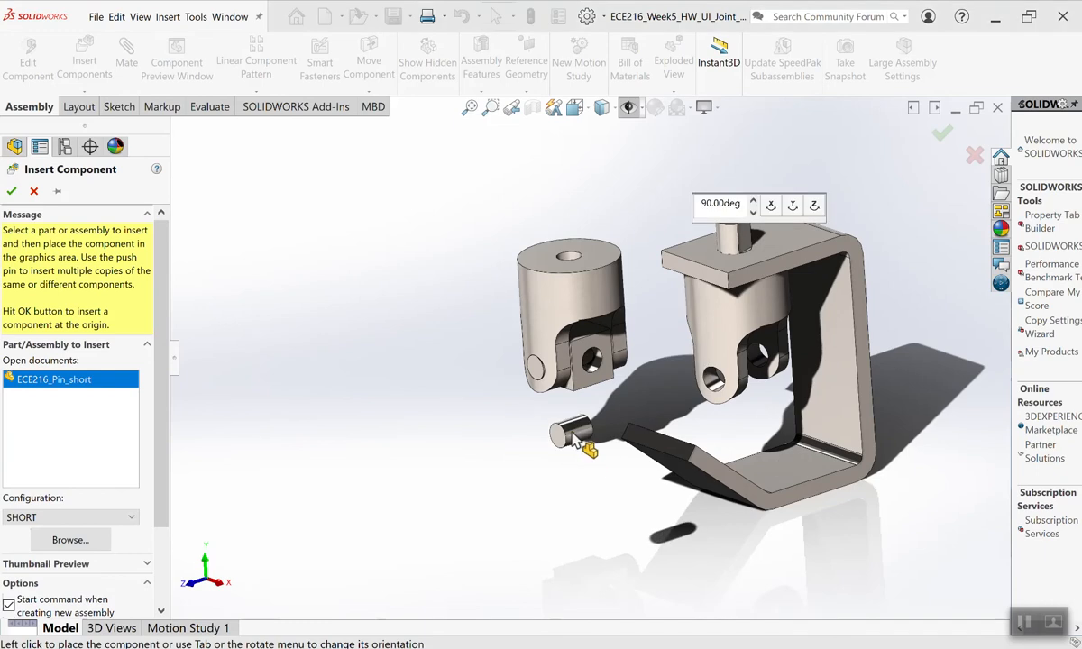
{"action": "left_click", "coordinate": [338, 257]}
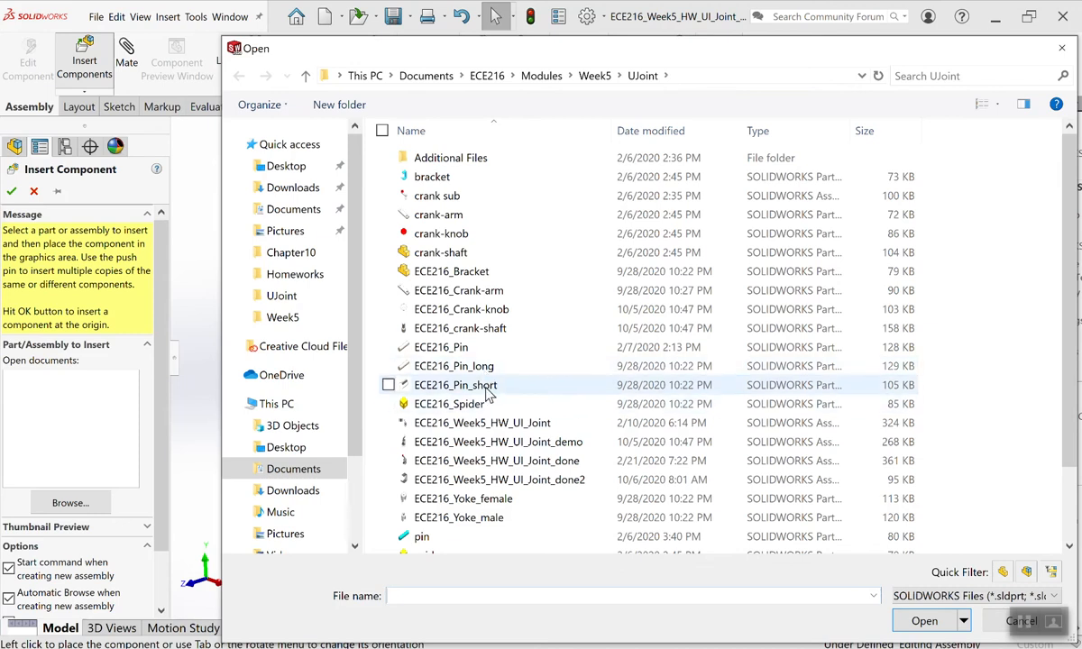
{"action": "left_click", "coordinate": [487, 386]}
{"action": "left_click", "coordinate": [951, 628]}
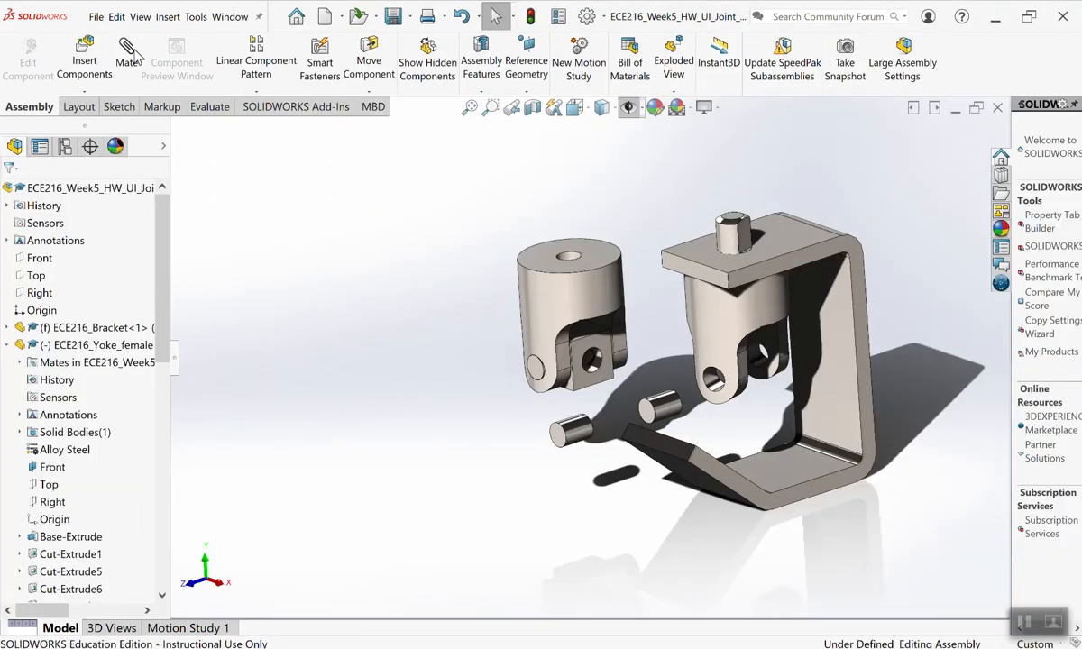
Add a concentric mate between the first short pin's cylindrical face and the front leg hole of the male yoke.
{"action": "left_click", "coordinate": [128, 49]}
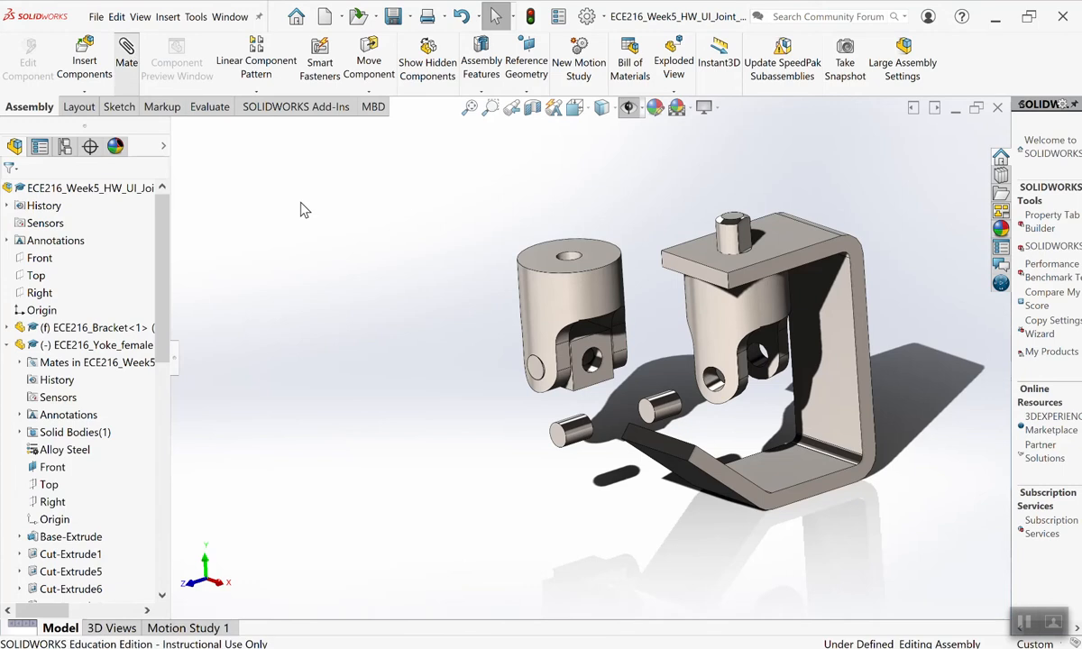
{"action": "left_click", "coordinate": [582, 438]}
{"action": "left_click", "coordinate": [715, 389]}
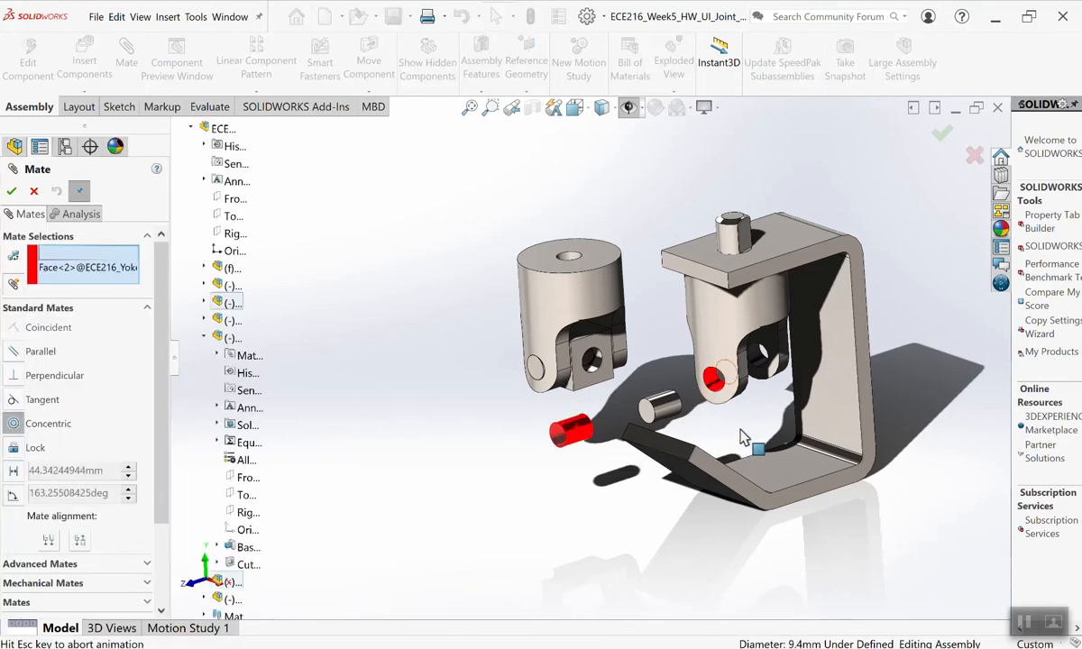
{"action": "left_click", "coordinate": [11, 192]}
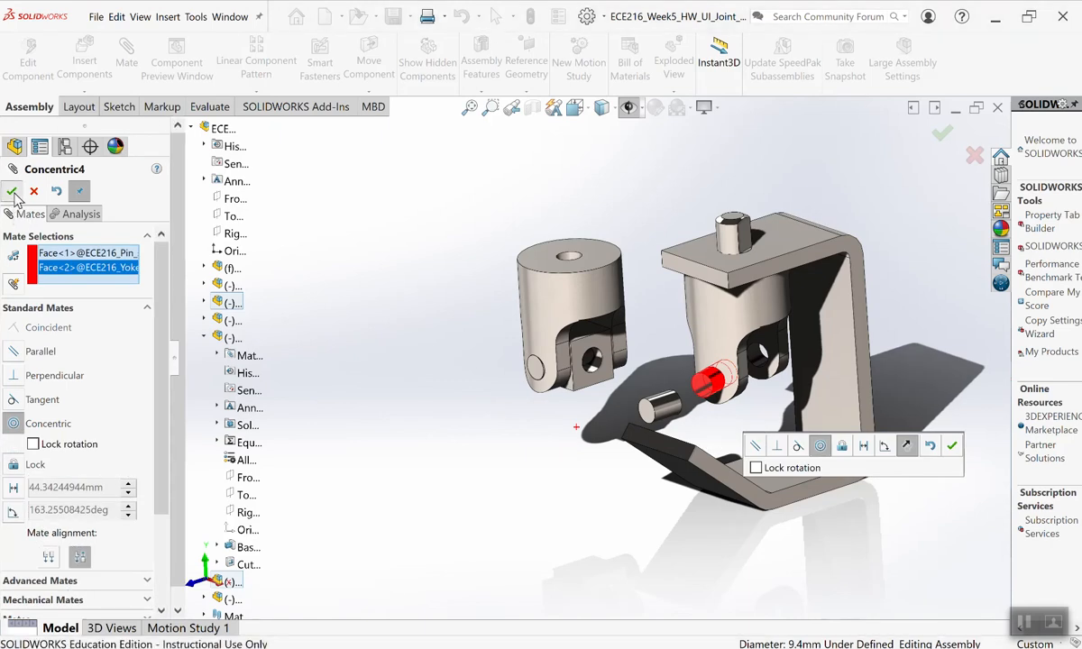
Add a concentric mate between the second short pin and the male yoke's other leg hole, and pull that pin clear of the first.
{"action": "left_click", "coordinate": [672, 406]}
{"action": "left_click", "coordinate": [760, 365]}
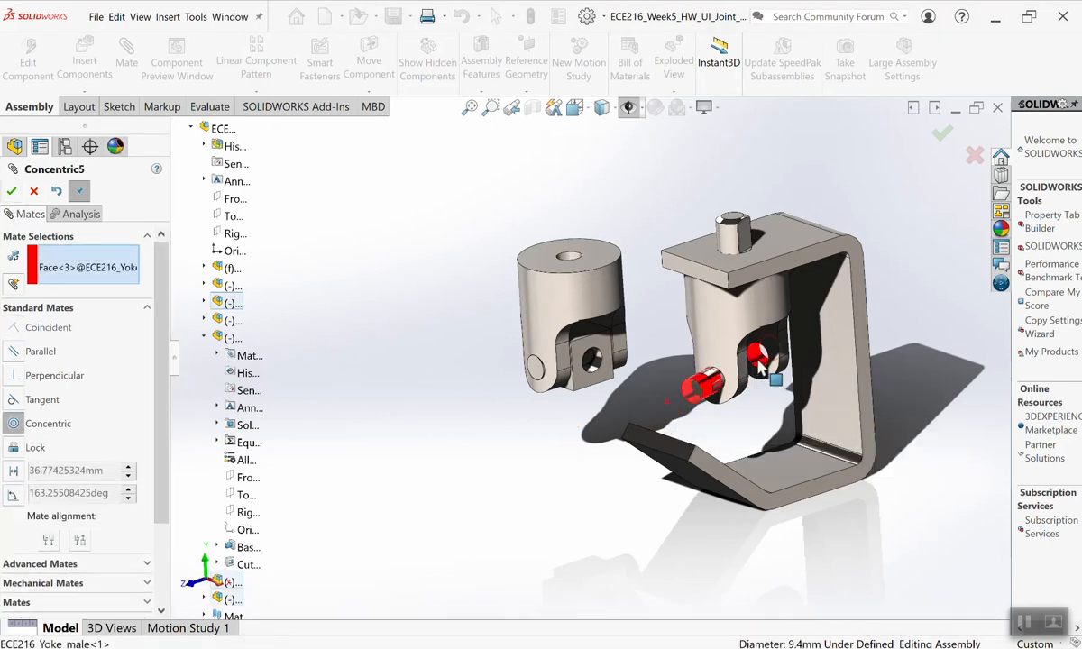
{"action": "left_click", "coordinate": [11, 191]}
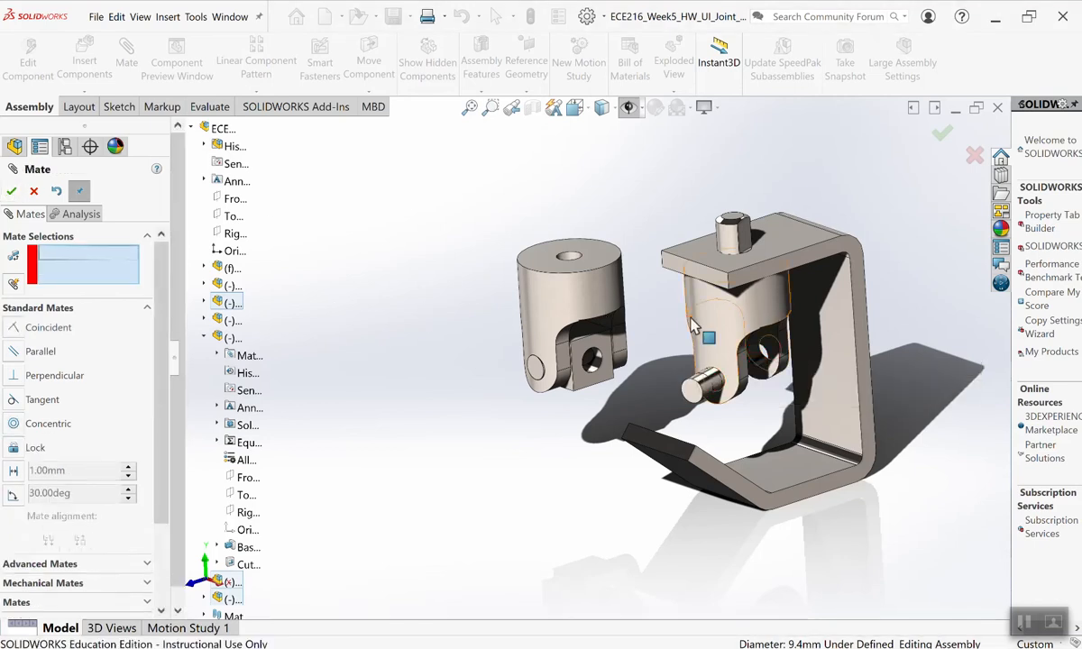
{"action": "left_click_drag", "start_coordinate": [762, 347], "coordinate": [726, 427]}
Add a tangent mate between the first short pin's end face and the curved outer face of the male yoke.
{"action": "scroll", "coordinate": [812, 388], "scroll_direction": "down", "scroll_amount": 4}
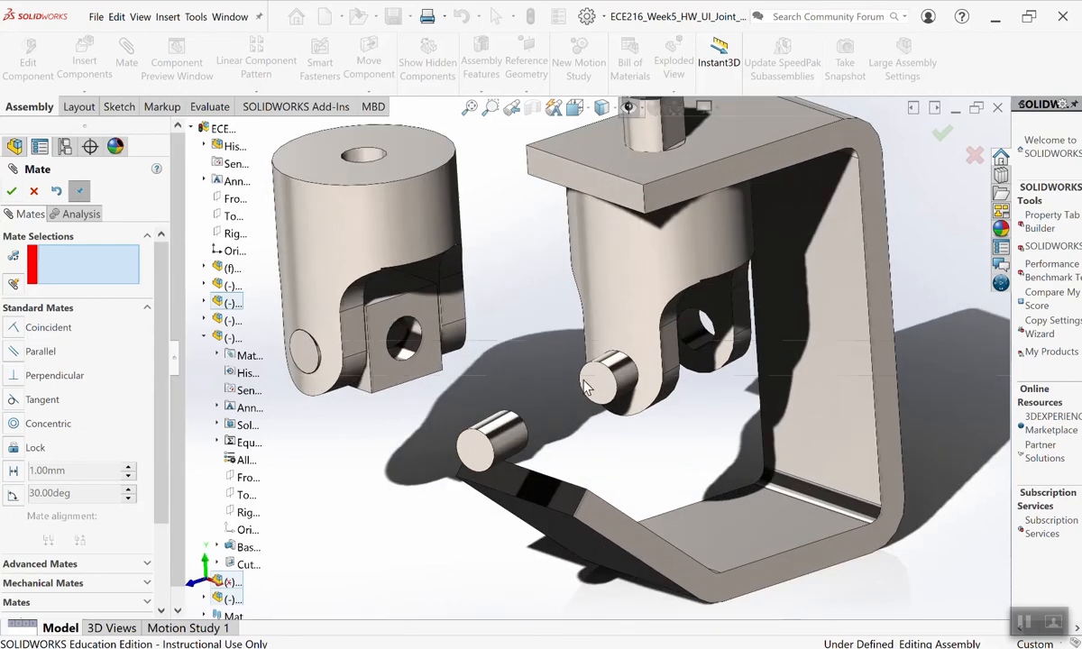
{"action": "left_click", "coordinate": [600, 391]}
{"action": "left_click", "coordinate": [580, 311]}
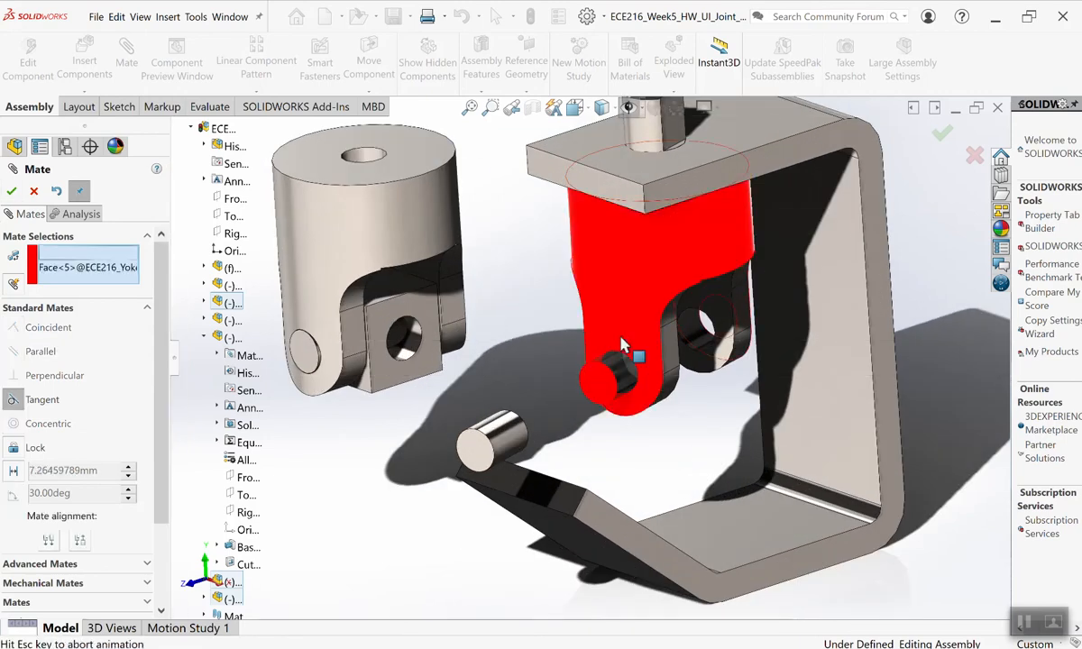
{"action": "left_click", "coordinate": [11, 190]}
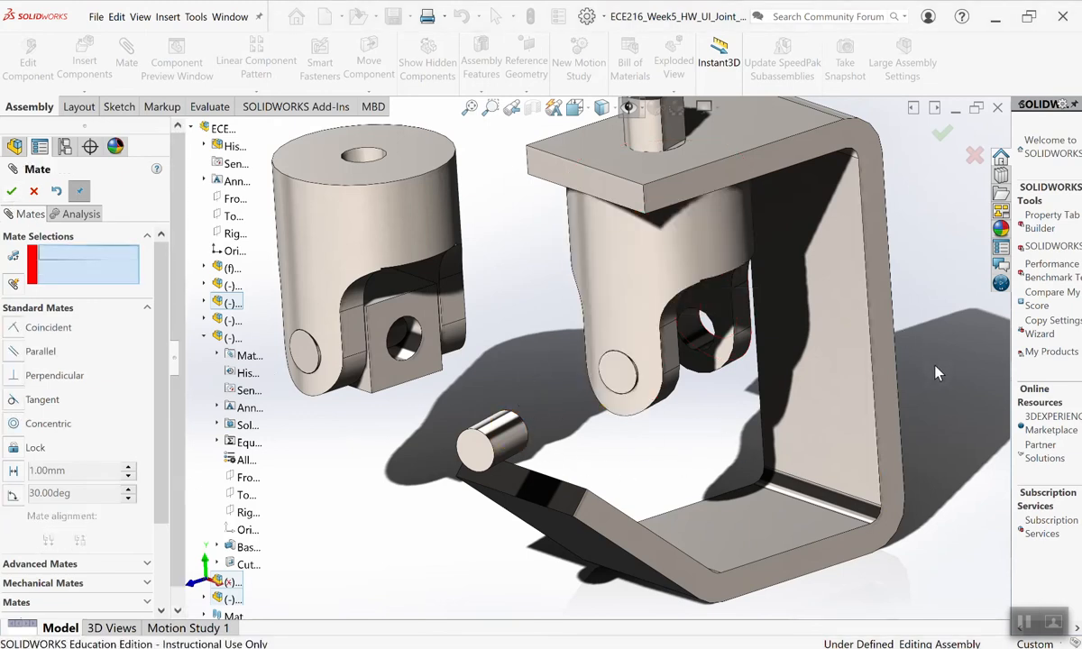
{"action": "middle_click_drag", "start_coordinate": [721, 474], "coordinate": [533, 531]}
{"action": "scroll", "coordinate": [931, 358], "scroll_direction": "up", "scroll_amount": 4}
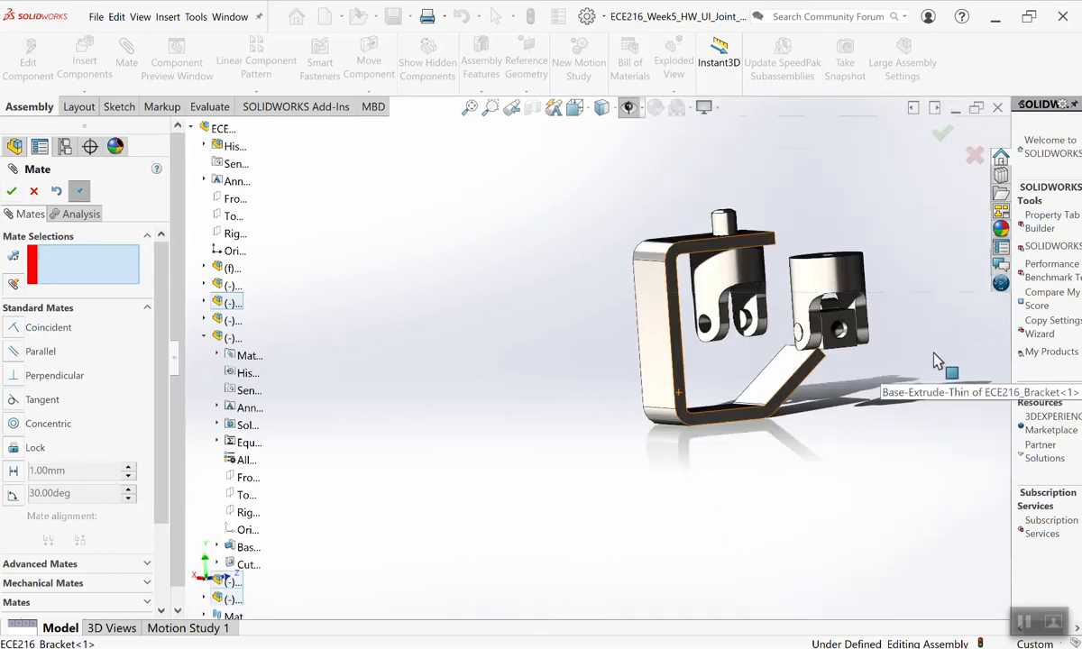
{"action": "scroll", "coordinate": [838, 330], "scroll_direction": "down", "scroll_amount": 5}
{"action": "left_click", "coordinate": [383, 327]}
{"action": "scroll", "coordinate": [609, 406], "scroll_direction": "up", "scroll_amount": 5}
{"action": "middle_click_drag", "start_coordinate": [609, 405], "coordinate": [695, 309]}
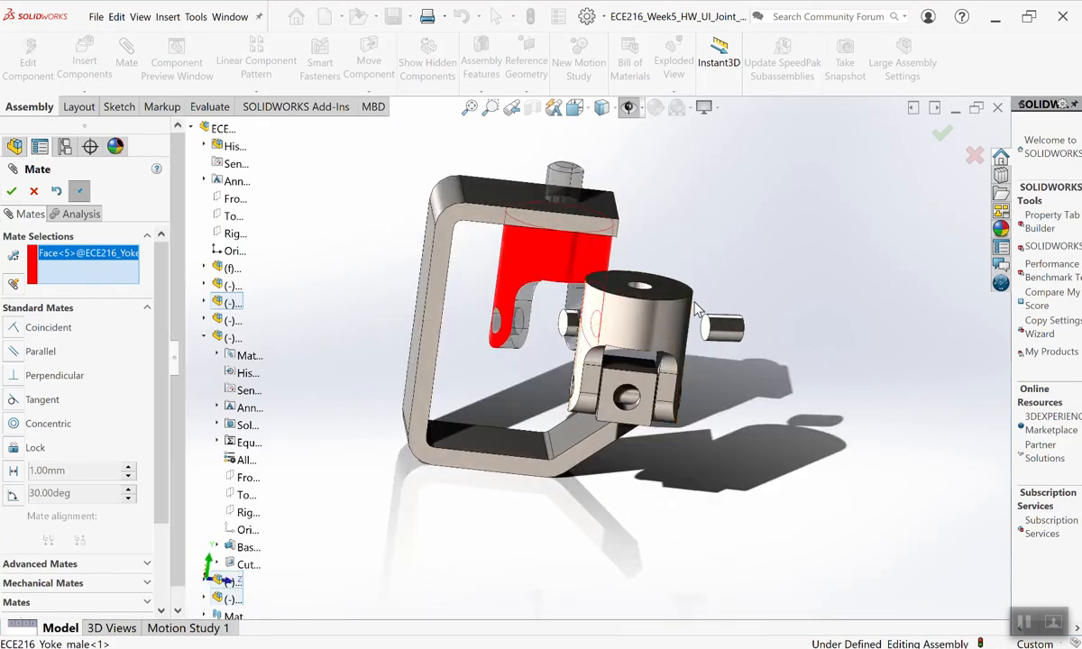
{"action": "scroll", "coordinate": [631, 351], "scroll_direction": "down", "scroll_amount": 5}
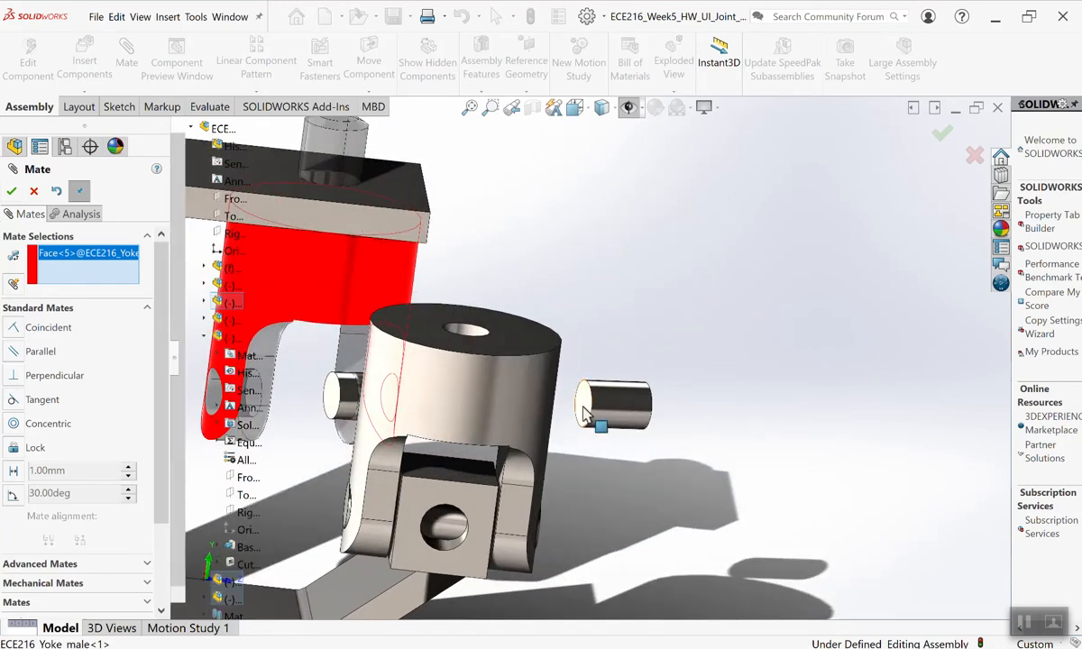
{"action": "left_click", "coordinate": [584, 415]}
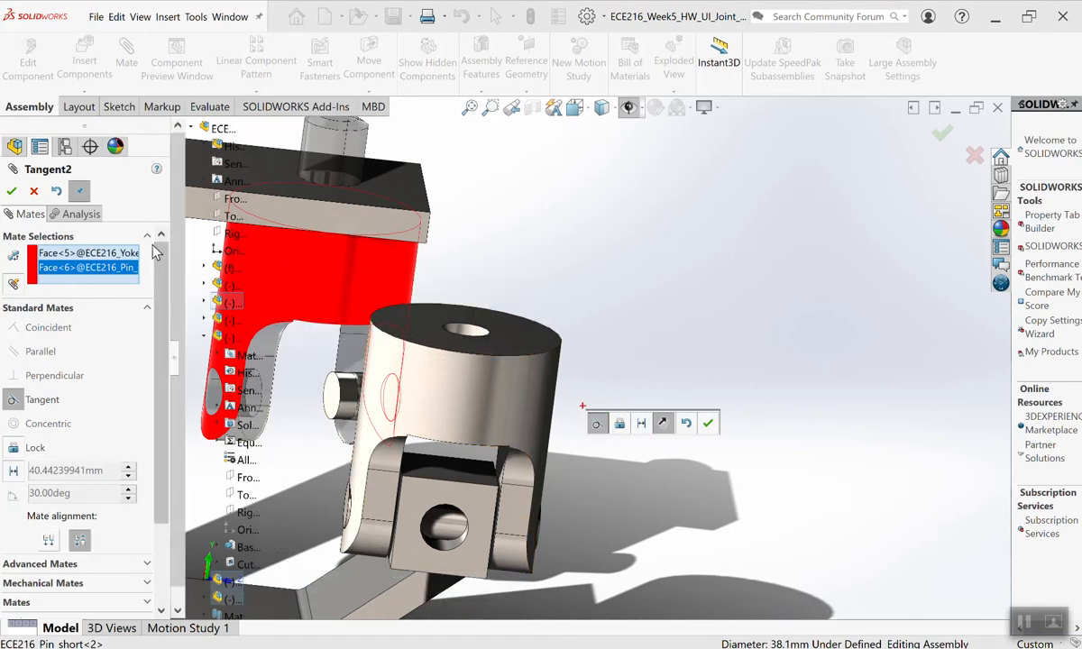
{"action": "left_click", "coordinate": [11, 190]}
{"action": "left_click", "coordinate": [11, 190]}
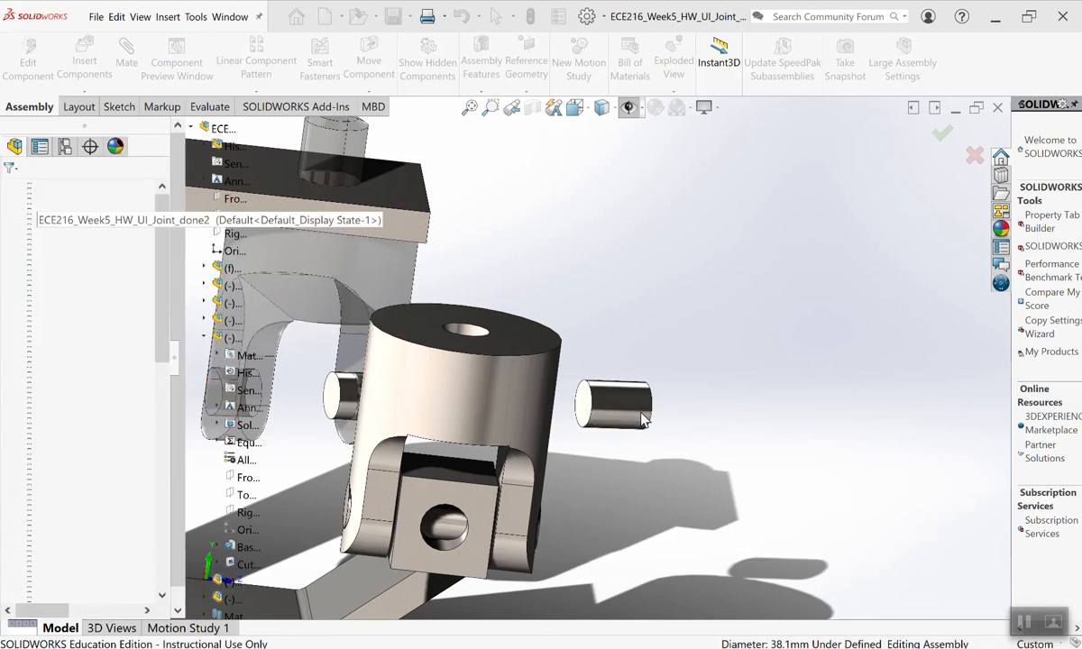
Move the second short pin along its axis into the male yoke's opposite leg.
{"action": "left_click_drag", "start_coordinate": [488, 411], "coordinate": [174, 397]}
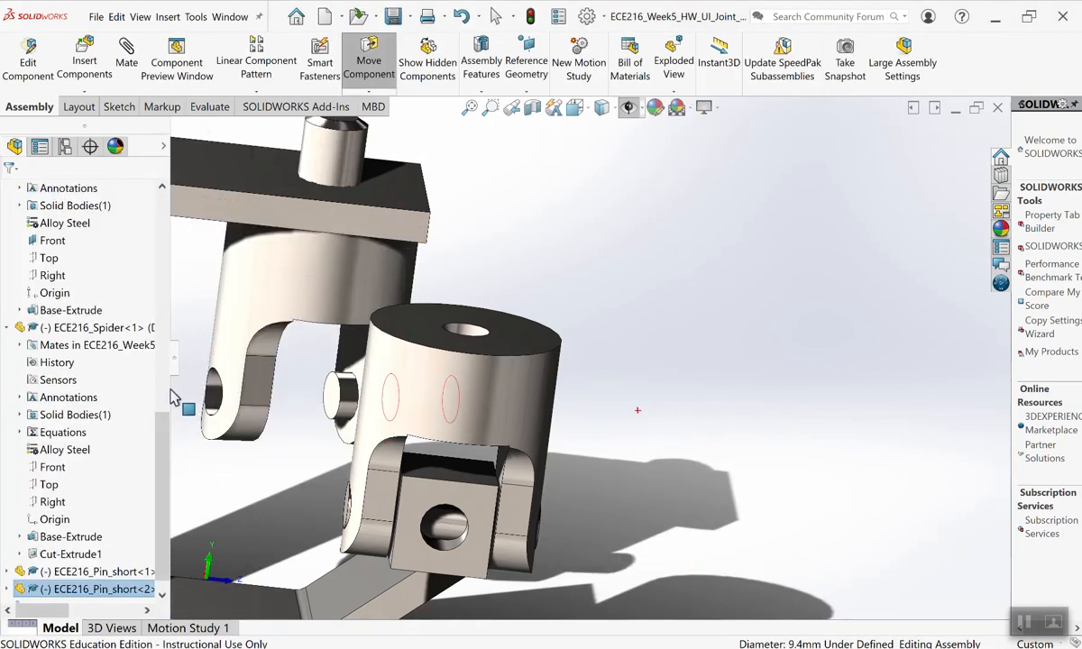
{"action": "left_click_drag", "start_coordinate": [108, 403], "coordinate": [45, 379]}
{"action": "scroll", "coordinate": [366, 442], "scroll_direction": "up", "scroll_amount": 3}
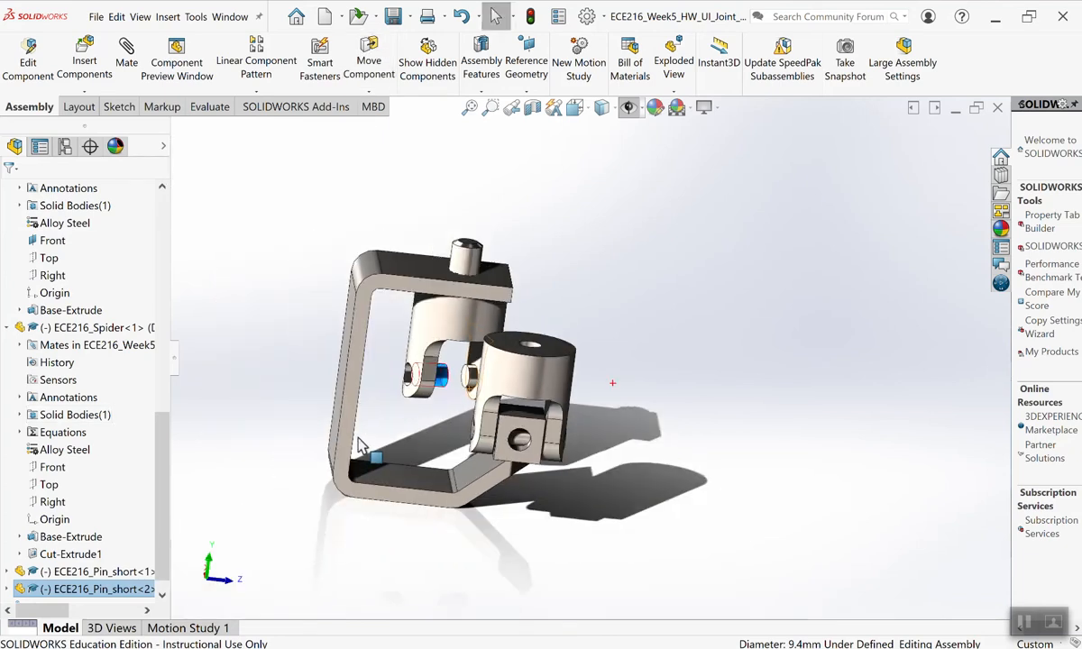
{"action": "scroll", "coordinate": [357, 445], "scroll_direction": "down", "scroll_amount": 3}
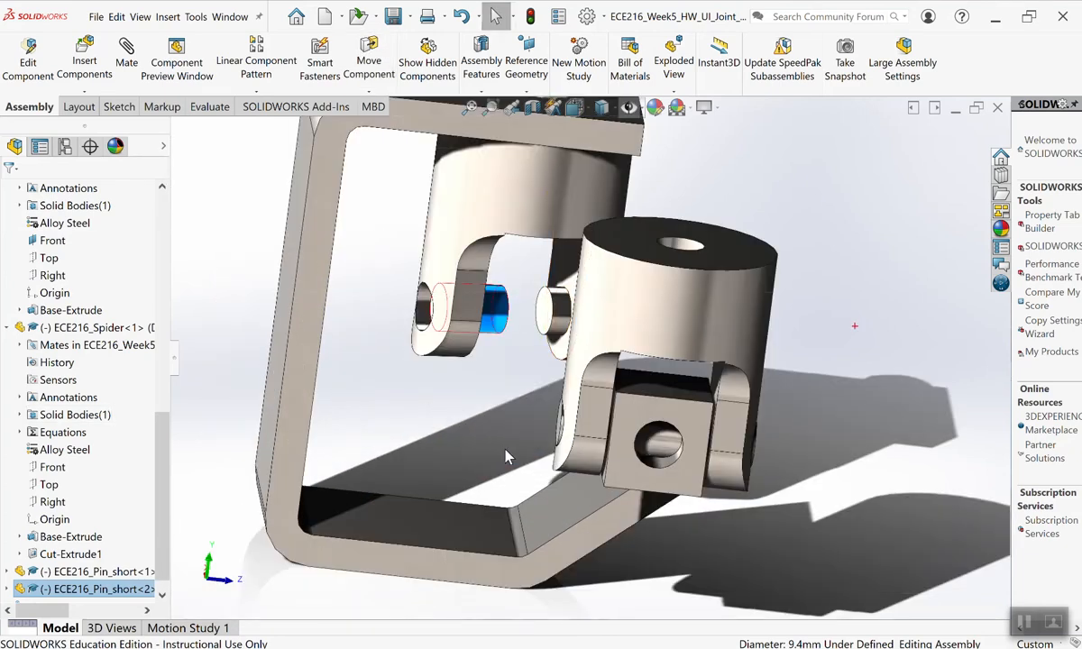
Add a tangent mate between the second short pin's outer end face and the curved outer face of the male yoke.
{"action": "mouse_move", "coordinate": [511, 413]}
{"action": "middle_mouse_down"}
{"action": "mouse_move", "coordinate": [515, 428]}
{"action": "mouse_move", "coordinate": [511, 404]}
{"action": "middle_mouse_up"}
{"action": "left_click", "coordinate": [511, 400]}
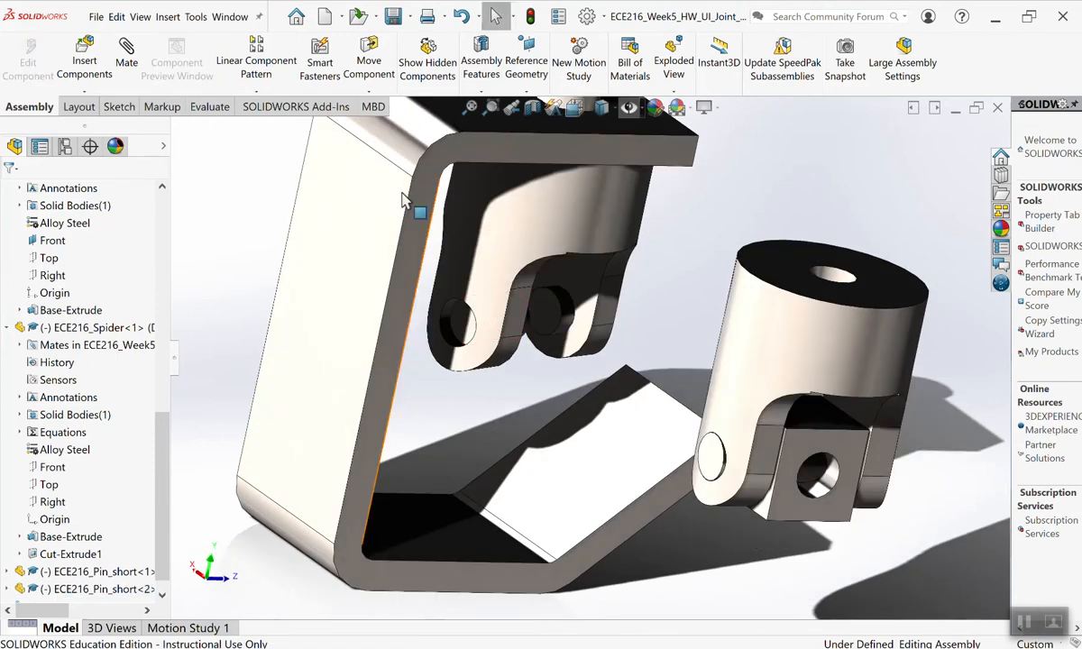
{"action": "left_click", "coordinate": [473, 335]}
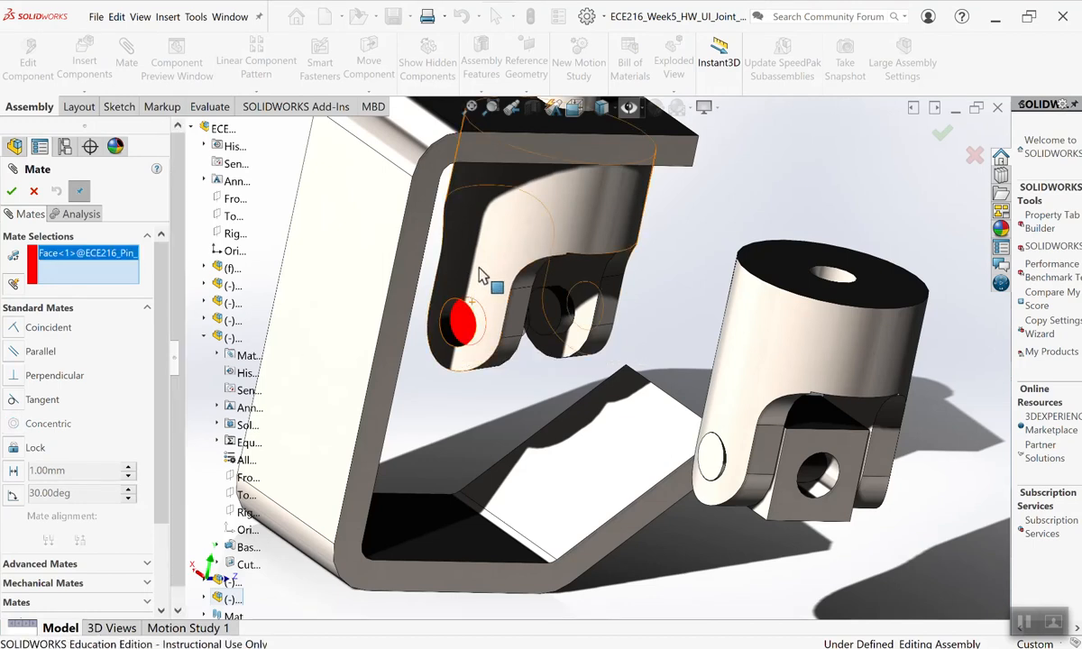
{"action": "left_click", "coordinate": [511, 368]}
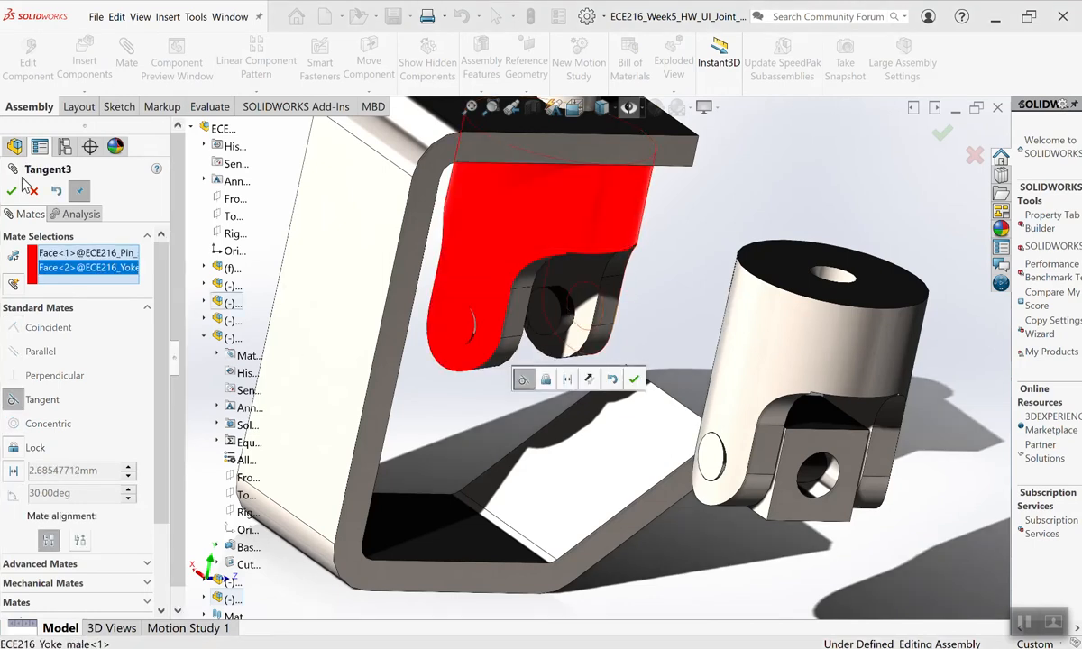
{"action": "left_click", "coordinate": [11, 192]}
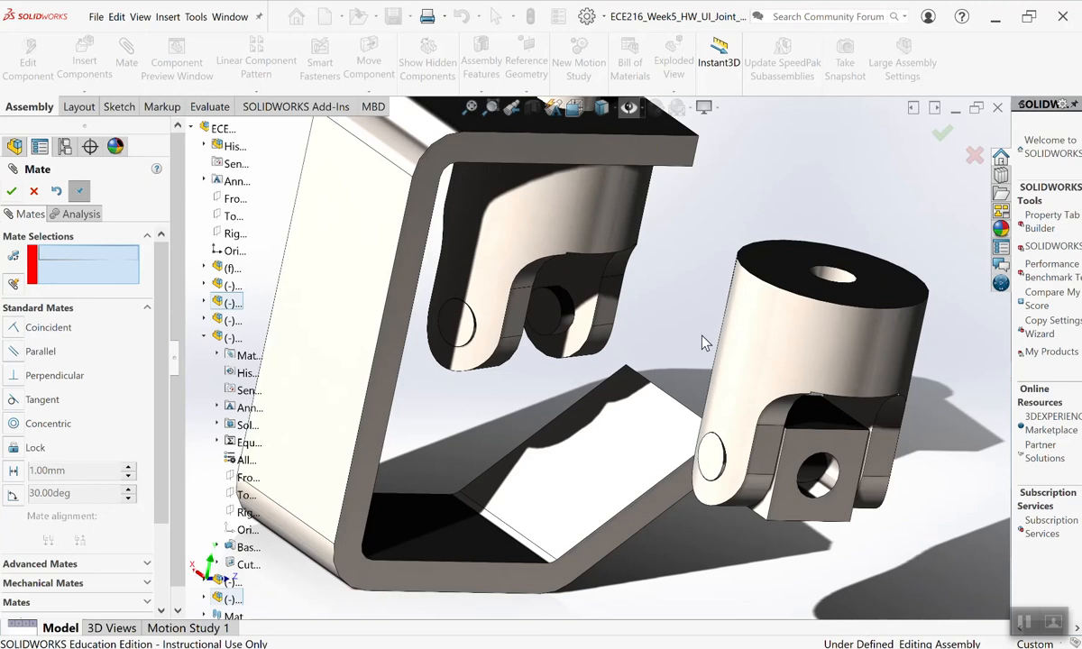
Add a concentric mate between the spider's cross hole and the first short pin.
{"action": "scroll", "coordinate": [701, 336], "scroll_direction": "up", "scroll_amount": 4}
{"action": "scroll", "coordinate": [750, 444], "scroll_direction": "down", "scroll_amount": 2}
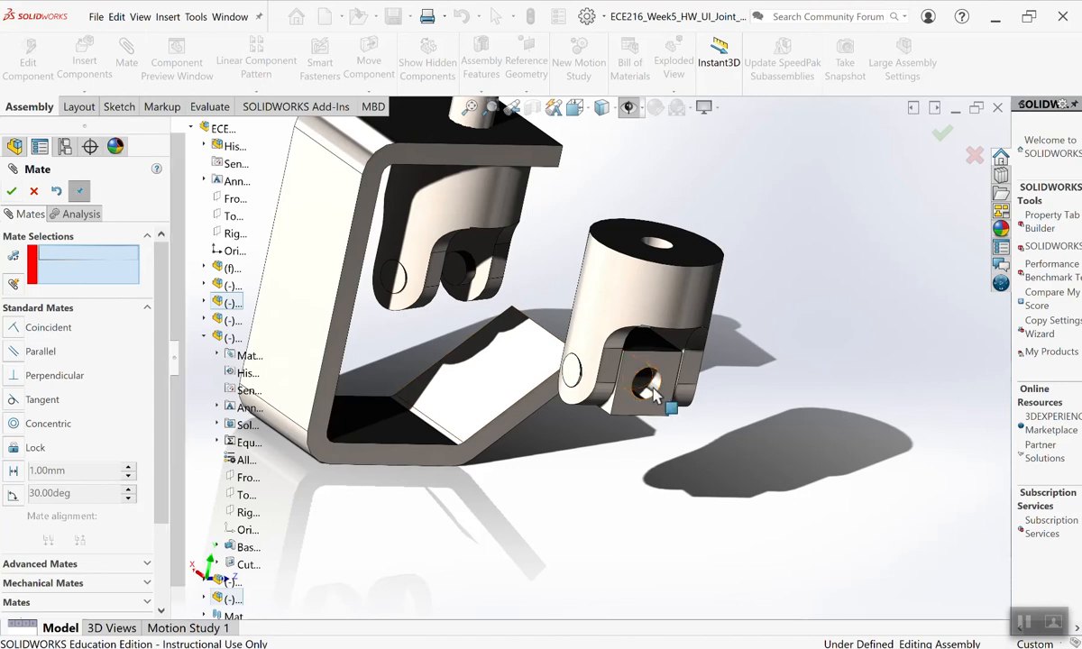
{"action": "left_click", "coordinate": [649, 384]}
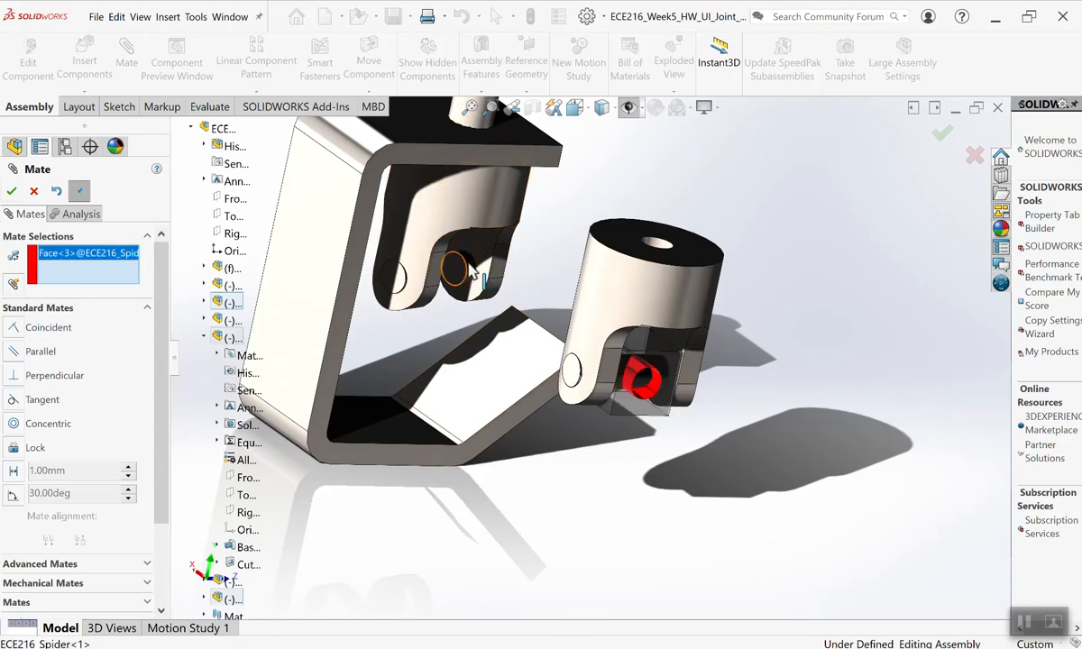
{"action": "left_click", "coordinate": [599, 271]}
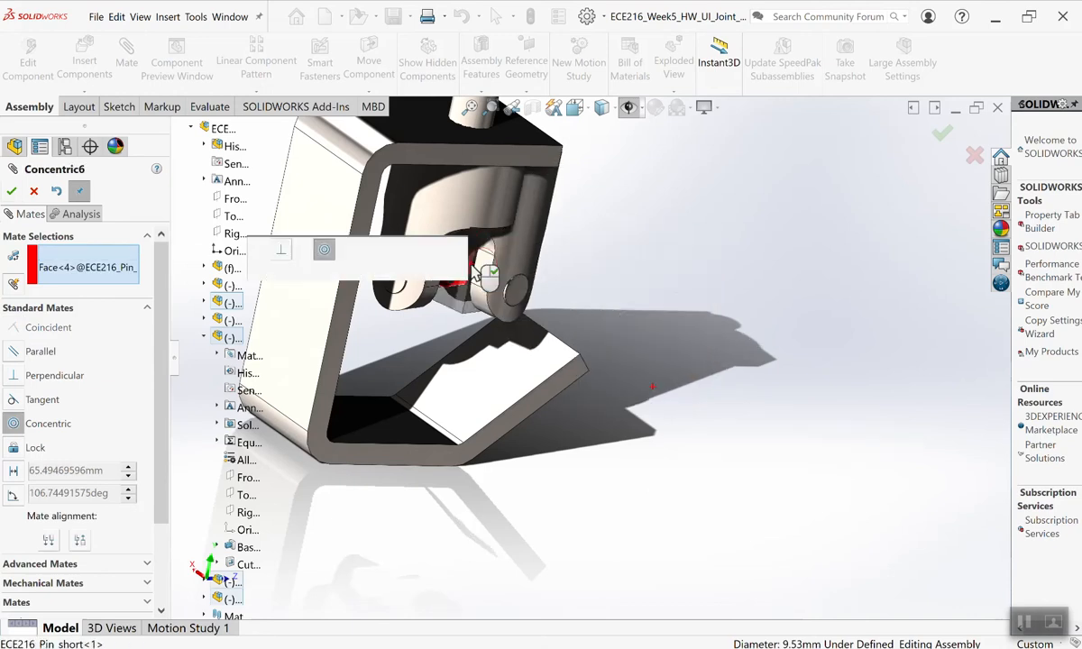
{"action": "left_click", "coordinate": [13, 192]}
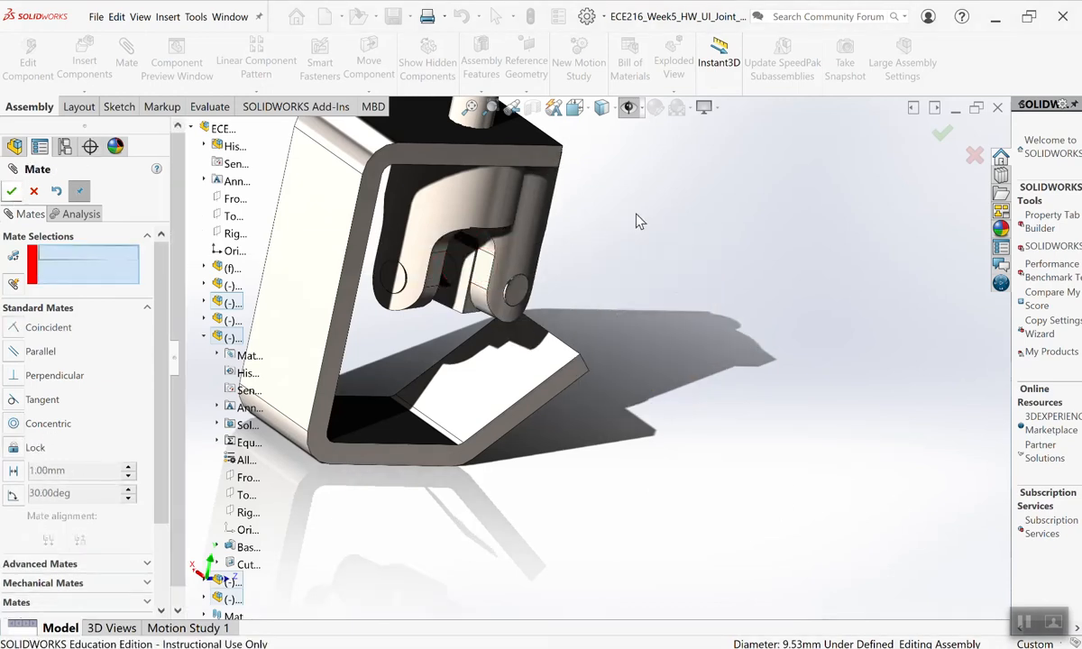
Move the female yoke and spider along the short pin's axis, partly out of the male yoke, and close the Mate command.
{"action": "scroll", "coordinate": [579, 267], "scroll_direction": "up", "scroll_amount": 3}
{"action": "scroll", "coordinate": [582, 267], "scroll_direction": "down", "scroll_amount": 3}
{"action": "middle_click_drag", "start_coordinate": [623, 273], "coordinate": [642, 557]}
{"action": "left_click_drag", "start_coordinate": [638, 547], "coordinate": [615, 522]}
{"action": "scroll", "coordinate": [585, 350], "scroll_direction": "up", "scroll_amount": 3}
{"action": "scroll", "coordinate": [505, 333], "scroll_direction": "down", "scroll_amount": 6}
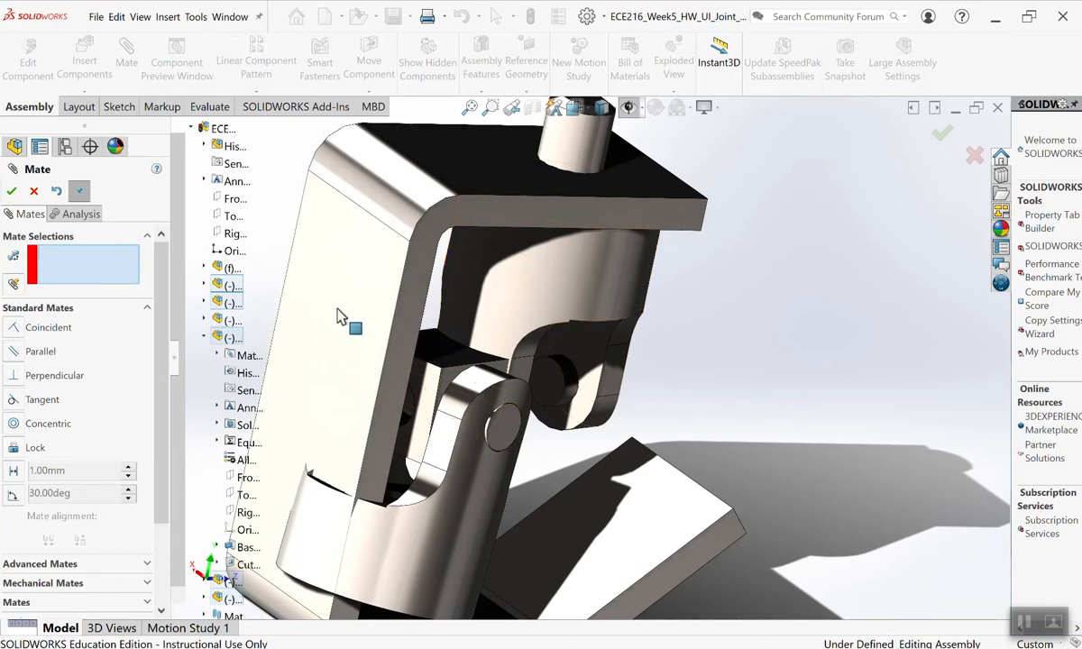
{"action": "left_click", "coordinate": [12, 192]}
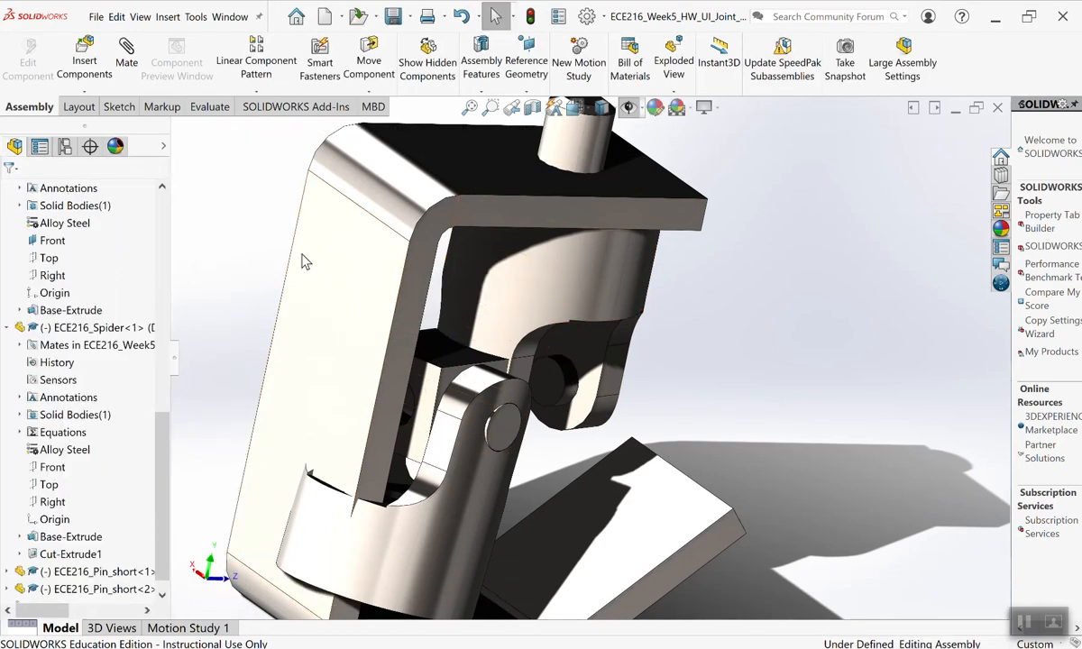
Locate the male yoke in the feature tree and preview the female yoke's Front and Top planes.
{"action": "left_click", "coordinate": [567, 279]}
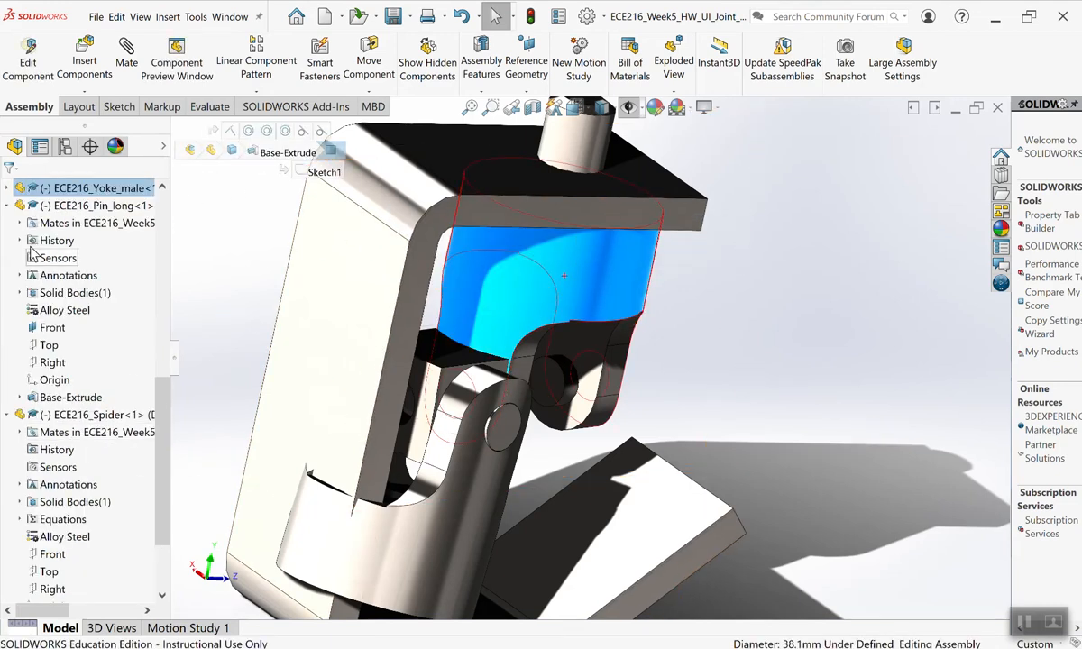
{"action": "left_click", "coordinate": [8, 206]}
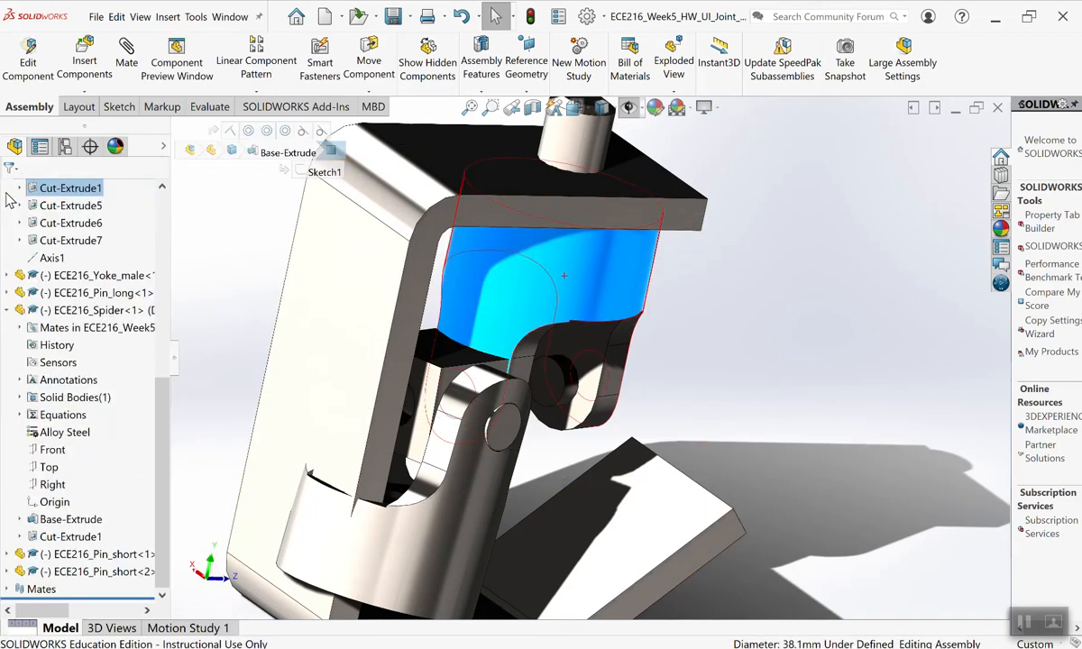
{"action": "scroll", "coordinate": [62, 338], "scroll_direction": "up", "scroll_amount": 4}
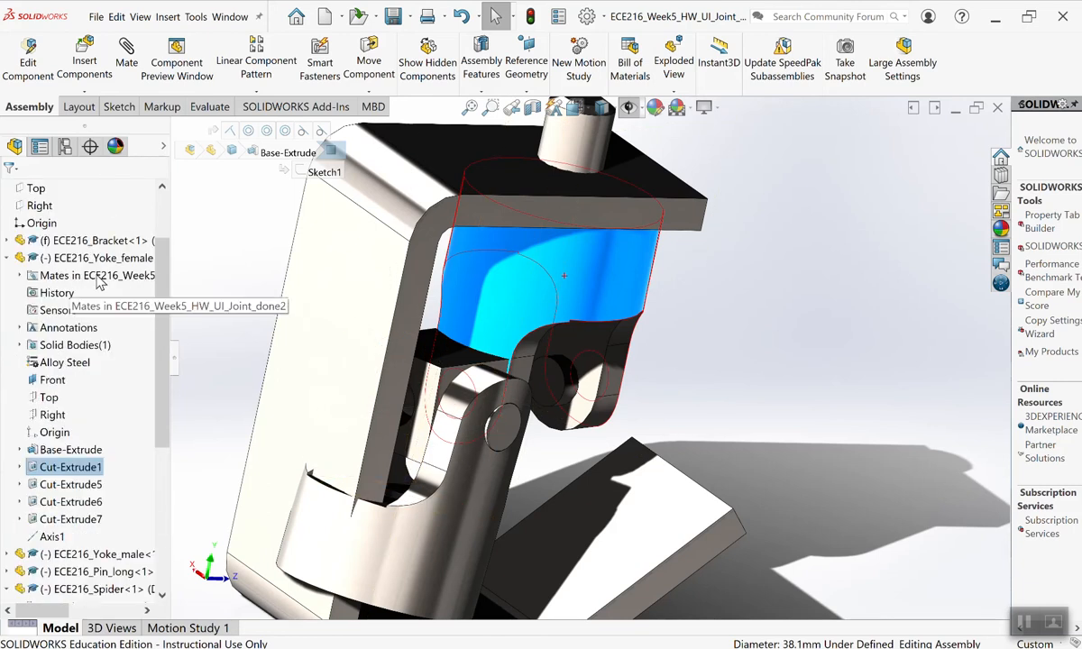
{"action": "left_click", "coordinate": [52, 380]}
{"action": "left_click", "coordinate": [49, 398]}
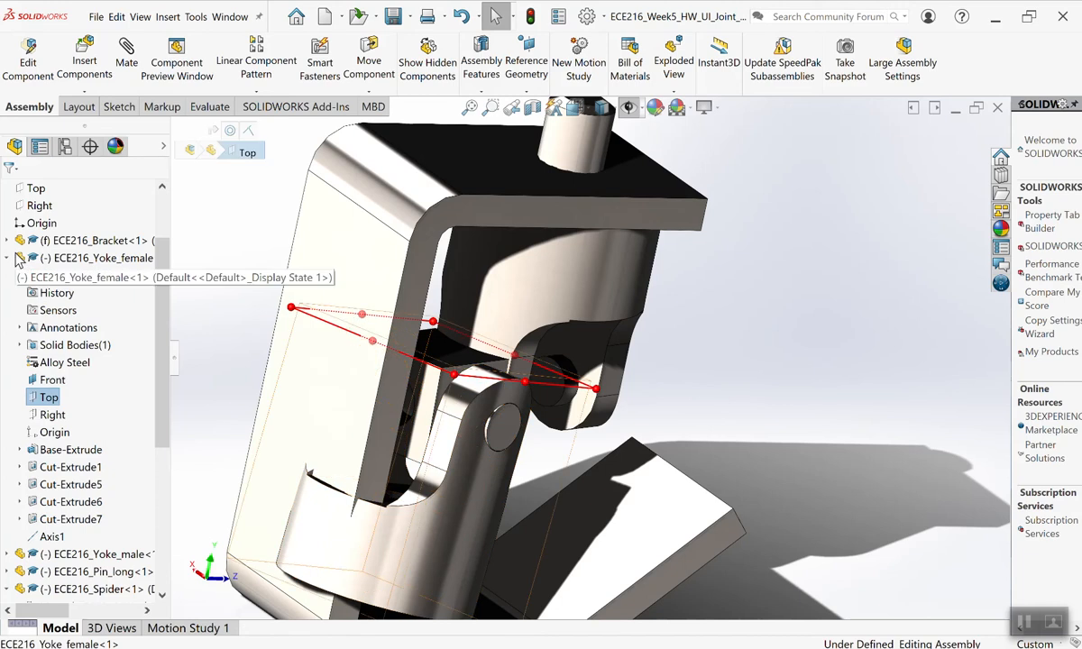
Add a coincident mate between the male yoke's Front plane and the spider's Right plane.
{"action": "left_click", "coordinate": [8, 259]}
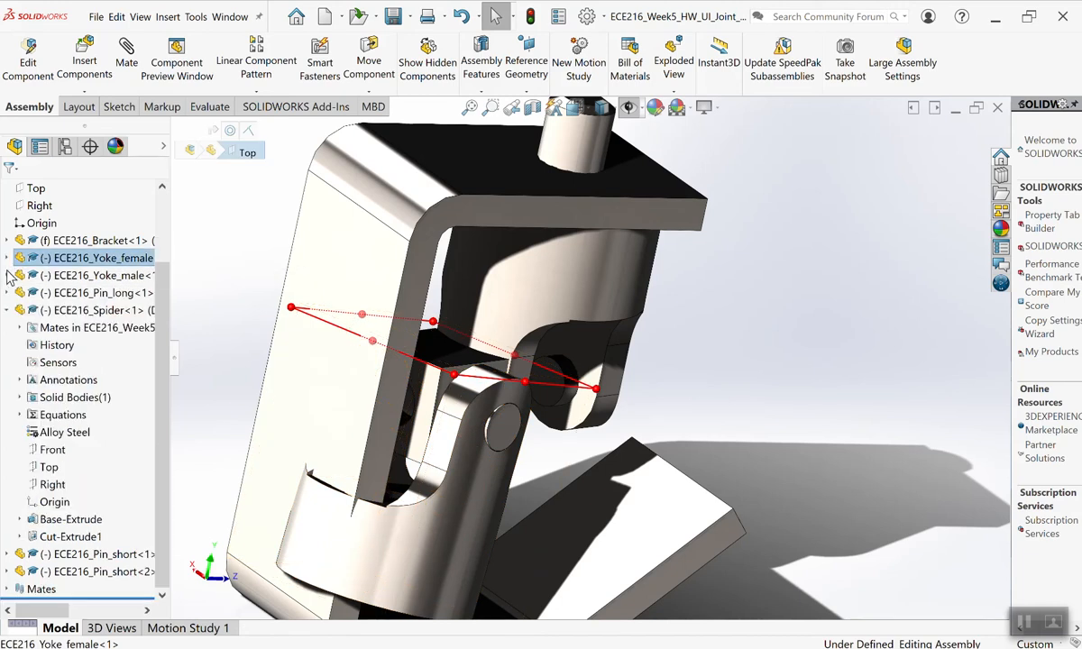
{"action": "left_click", "coordinate": [8, 276]}
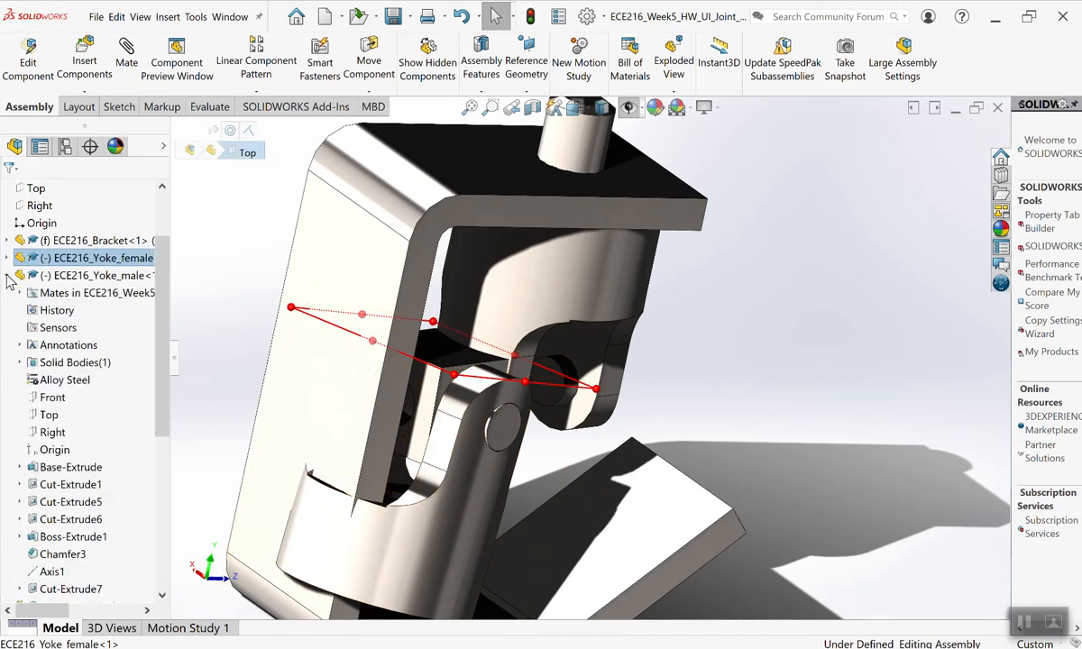
{"action": "left_click", "coordinate": [51, 398]}
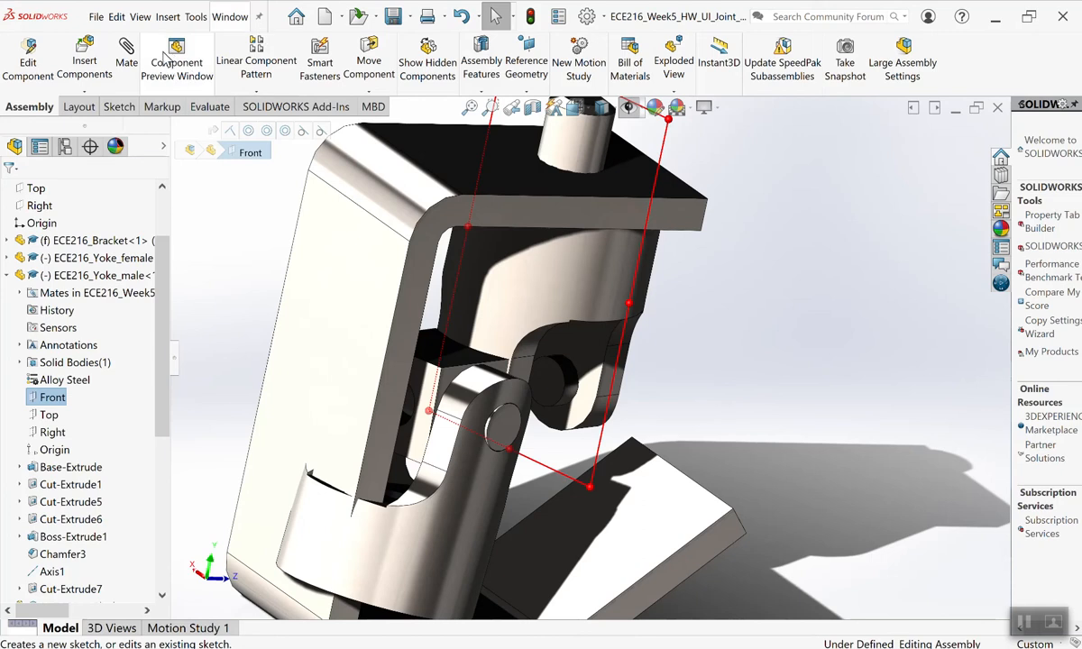
{"action": "left_click", "coordinate": [127, 57]}
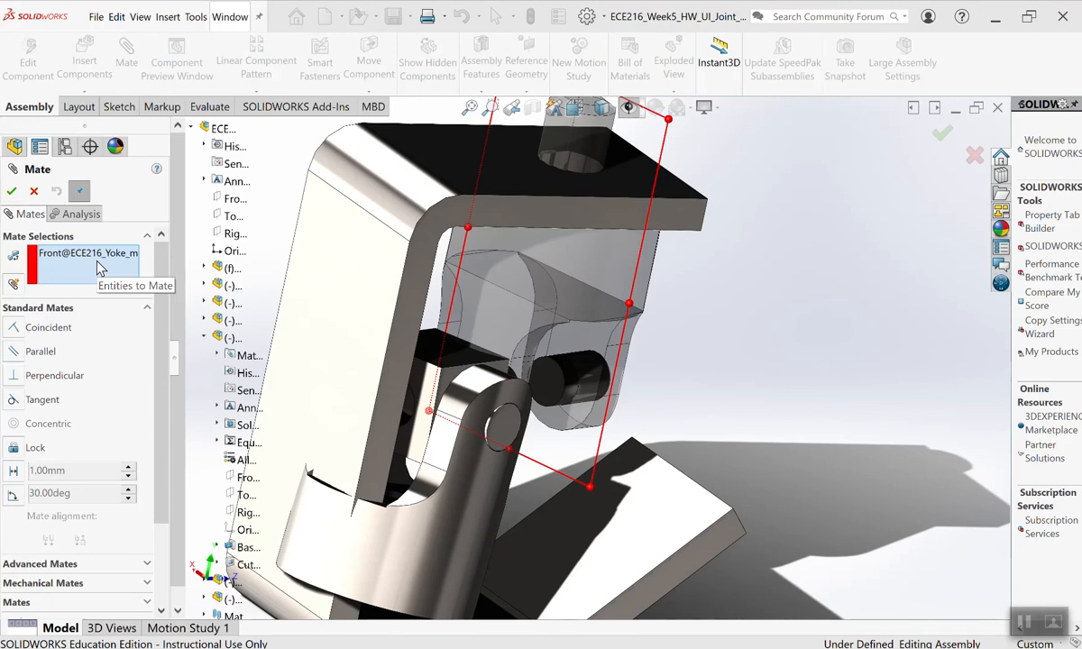
{"action": "left_click", "coordinate": [204, 338]}
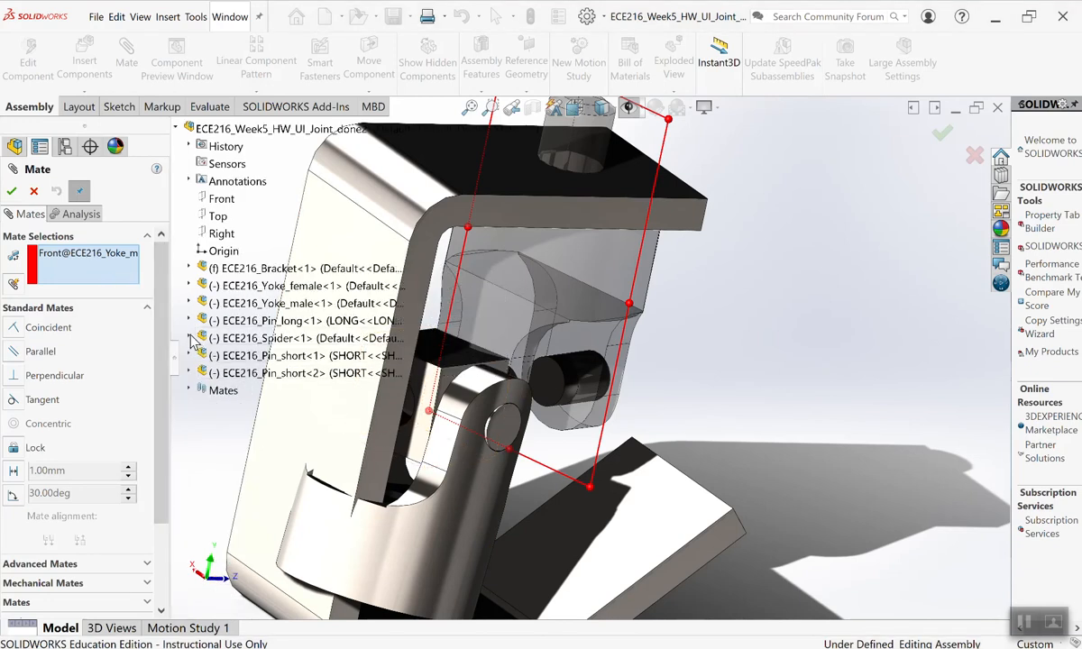
{"action": "left_click", "coordinate": [191, 339]}
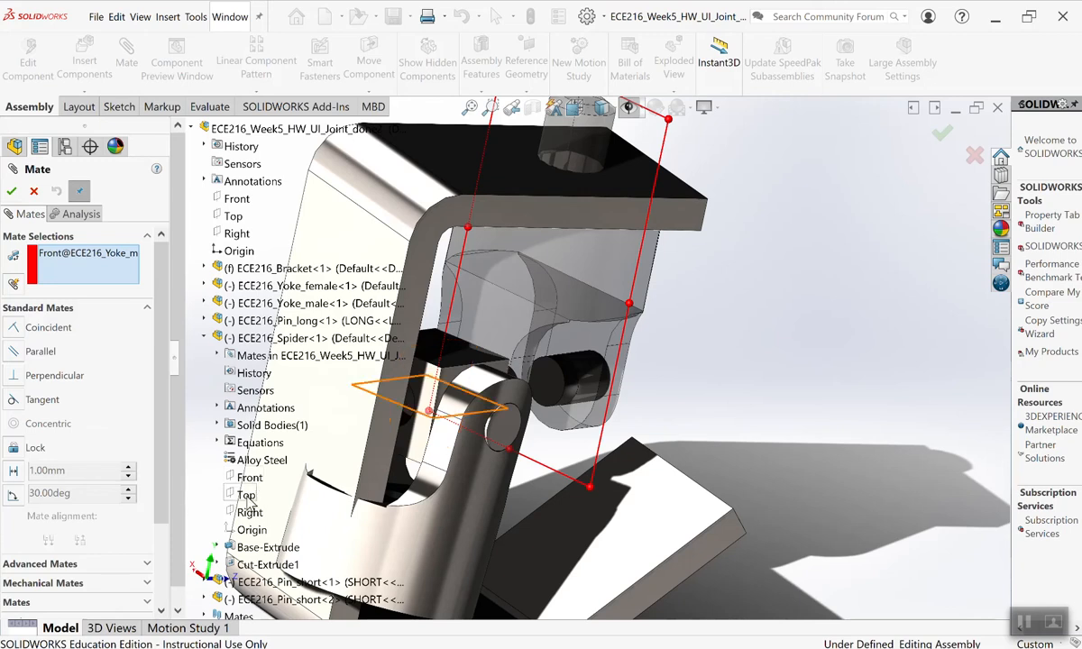
{"action": "left_click", "coordinate": [251, 514]}
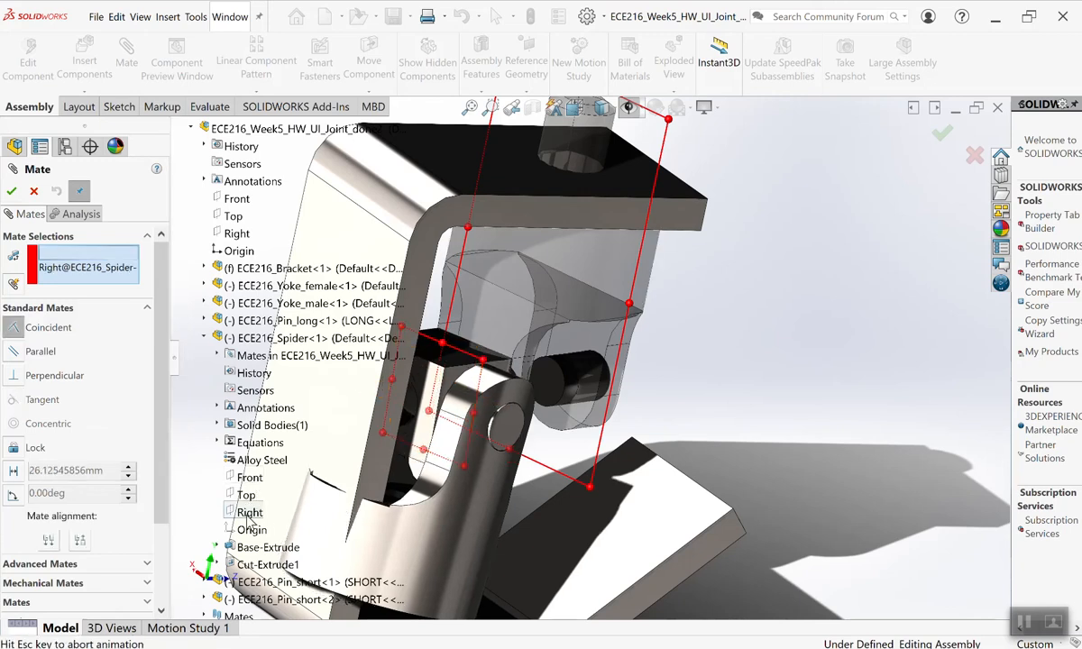
{"action": "left_click", "coordinate": [11, 192]}
Turn the joint inside the bracket by the male yoke and inspect the female yoke's base beside the bracket's angled flange.
{"action": "scroll", "coordinate": [642, 327], "scroll_direction": "up", "scroll_amount": 3}
{"action": "scroll", "coordinate": [638, 389], "scroll_direction": "down", "scroll_amount": 4}
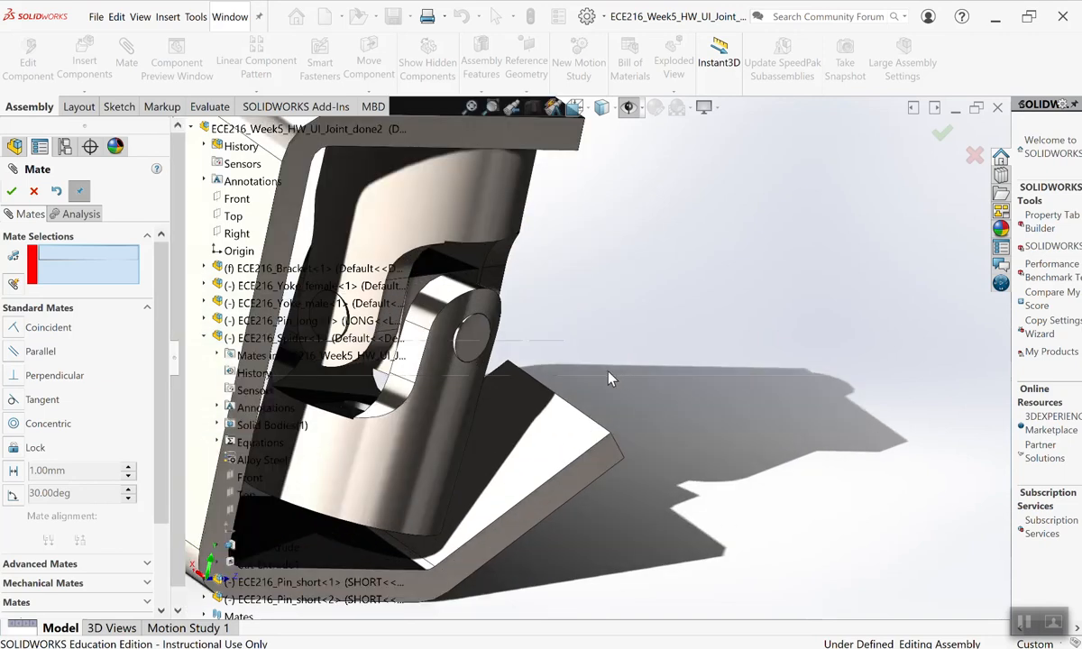
{"action": "middle_click_drag", "start_coordinate": [476, 548], "coordinate": [419, 352]}
{"action": "left_click_drag", "start_coordinate": [456, 169], "coordinate": [551, 121]}
{"action": "scroll", "coordinate": [450, 457], "scroll_direction": "up", "scroll_amount": 2}
{"action": "scroll", "coordinate": [450, 462], "scroll_direction": "down", "scroll_amount": 2}
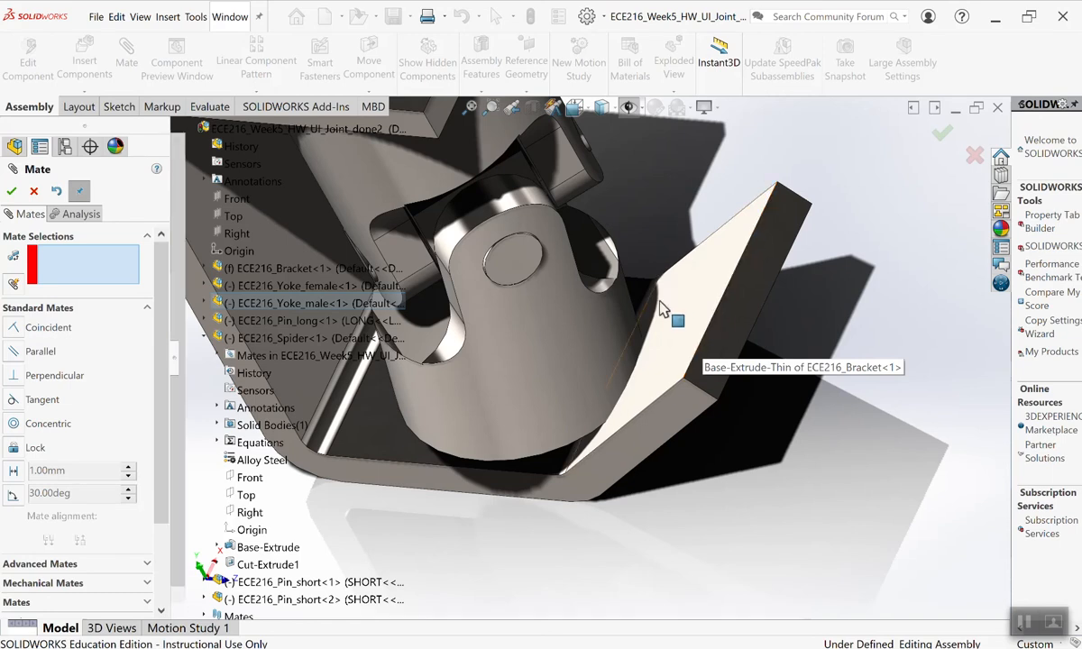
Add a parallel mate between the inner face of the bracket's angled flange and the female yoke's flat end face.
{"action": "left_click", "coordinate": [680, 349]}
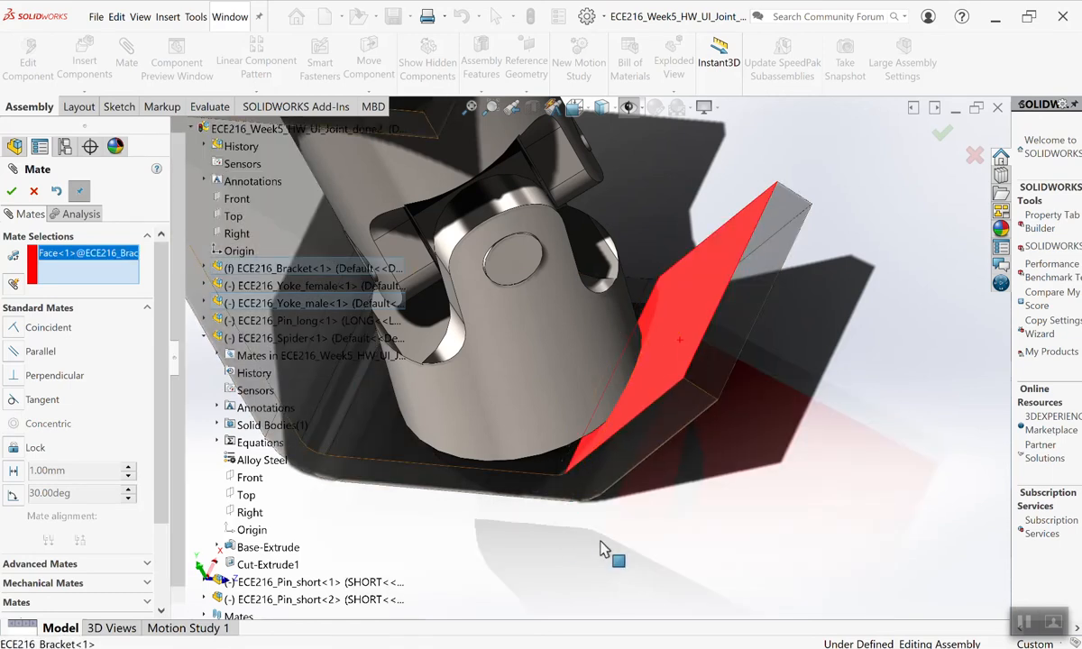
{"action": "middle_click", "coordinate": [537, 132]}
{"action": "scroll", "coordinate": [728, 450], "scroll_direction": "up", "scroll_amount": 4}
{"action": "middle_click_drag", "start_coordinate": [533, 396], "coordinate": [614, 484]}
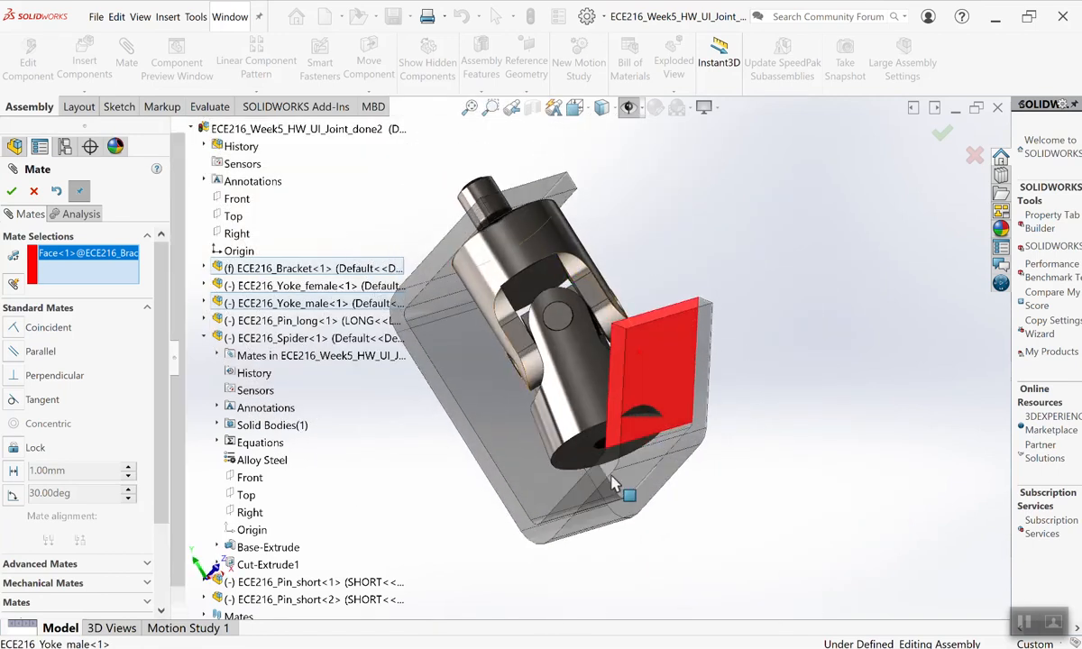
{"action": "left_click", "coordinate": [571, 453]}
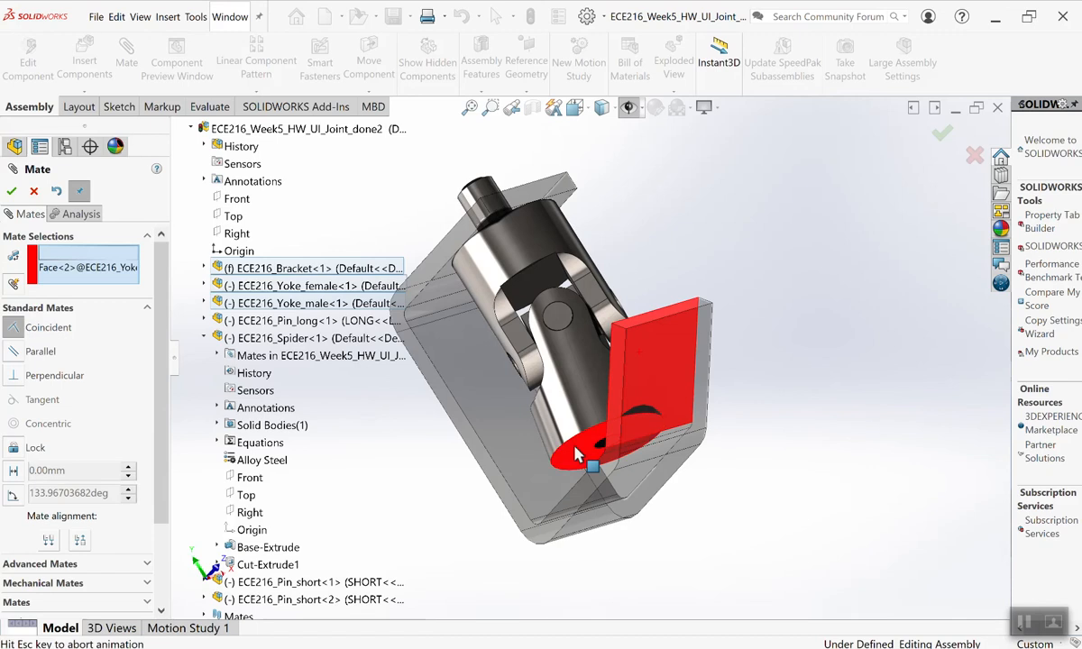
{"action": "left_click", "coordinate": [31, 352]}
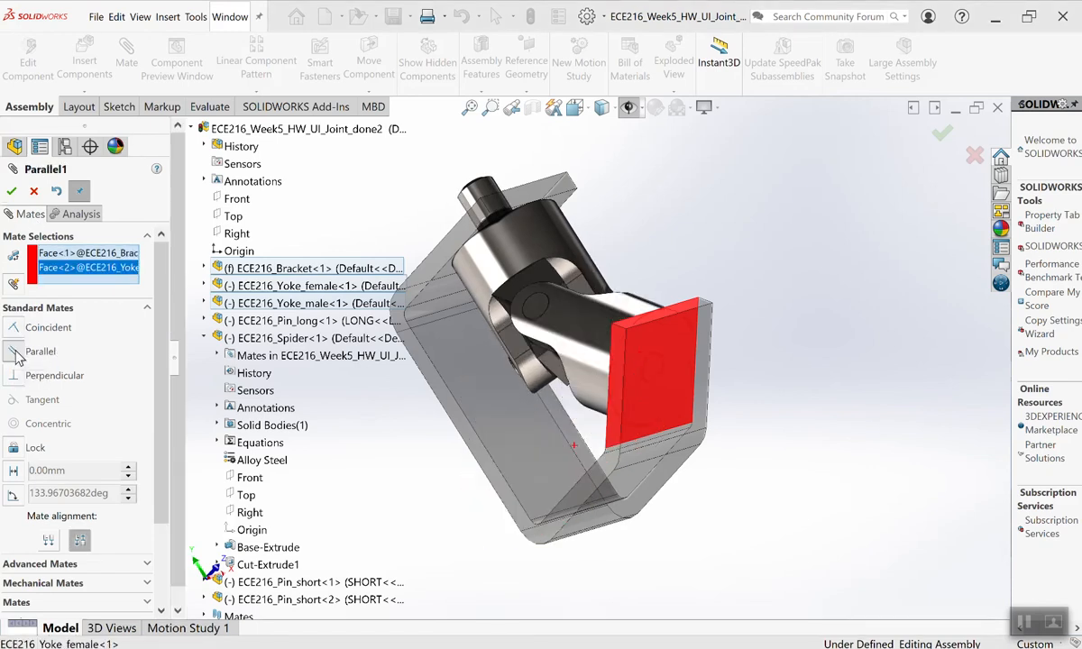
{"action": "left_click", "coordinate": [11, 191]}
Rotate the yokes inside the bracket to test the joint's motion, and leave the Mate command.
{"action": "left_click_drag", "start_coordinate": [517, 261], "coordinate": [716, 371]}
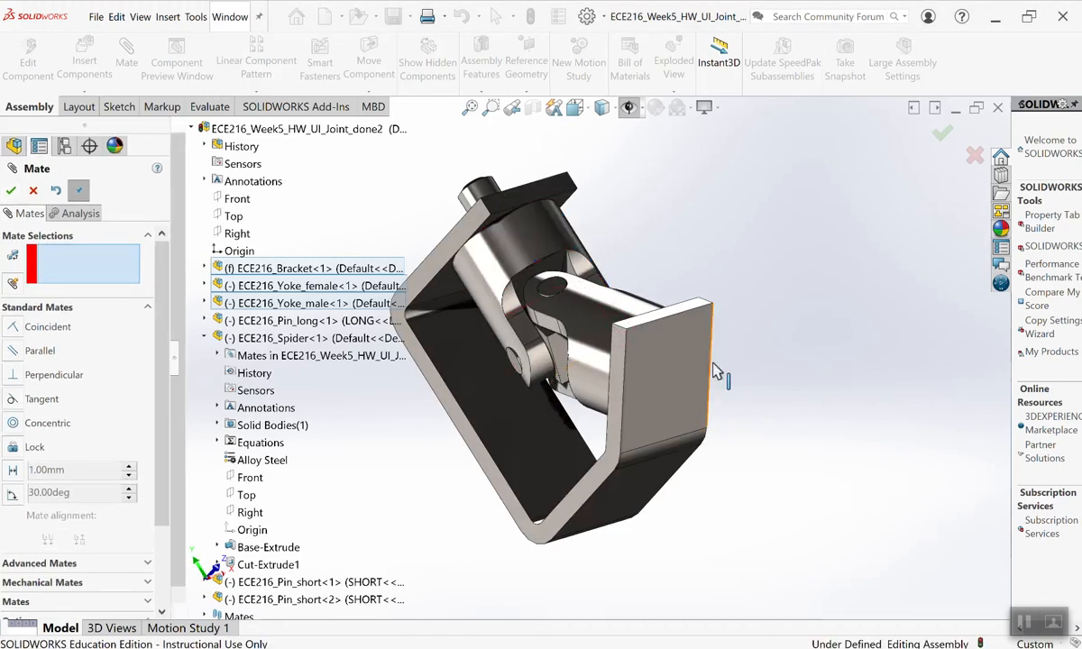
{"action": "key", "text": "ctrl+7"}
{"action": "left_click_drag", "start_coordinate": [501, 313], "coordinate": [480, 286]}
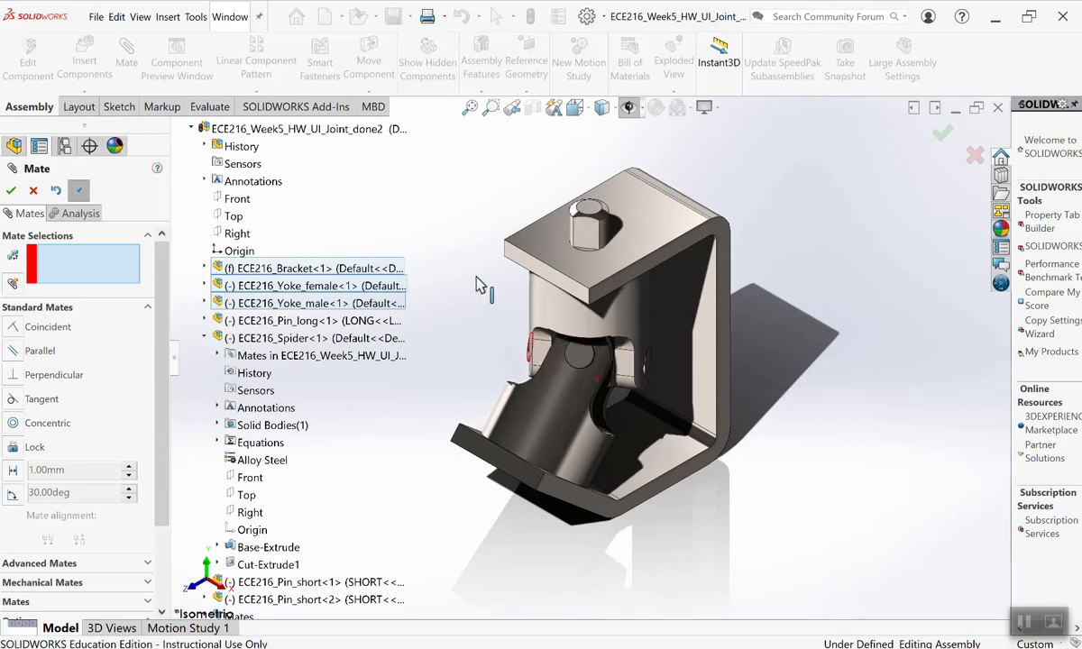
{"action": "scroll", "coordinate": [574, 489], "scroll_direction": "down", "scroll_amount": 5}
{"action": "middle_click_drag", "start_coordinate": [700, 341], "coordinate": [640, 416]}
{"action": "left_click_drag", "start_coordinate": [550, 200], "coordinate": [493, 383]}
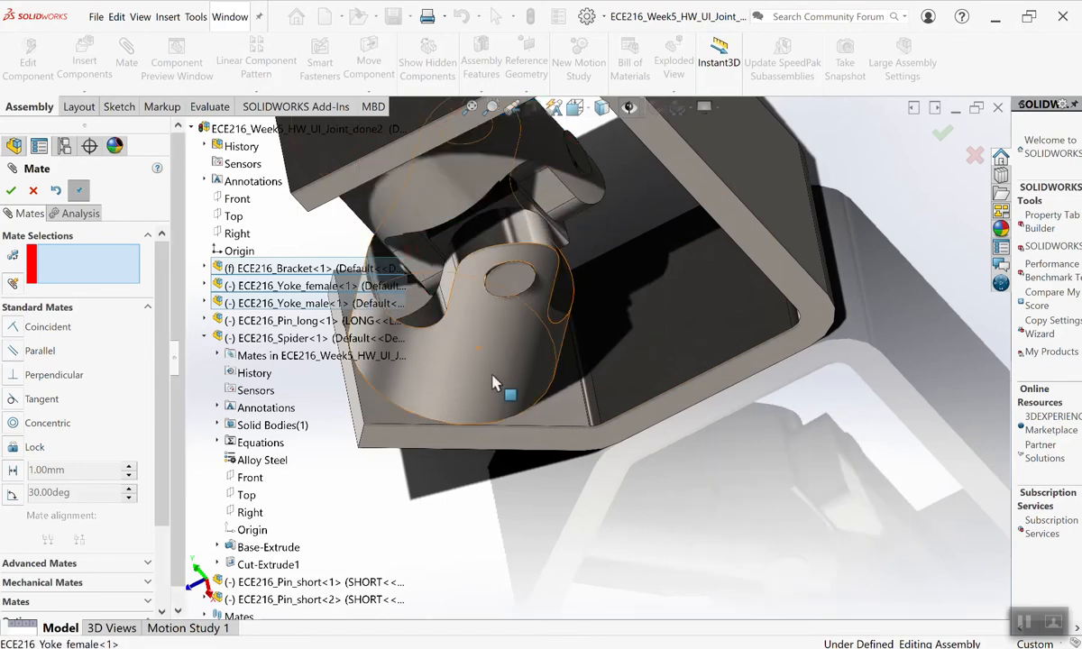
{"action": "left_click", "coordinate": [492, 382]}
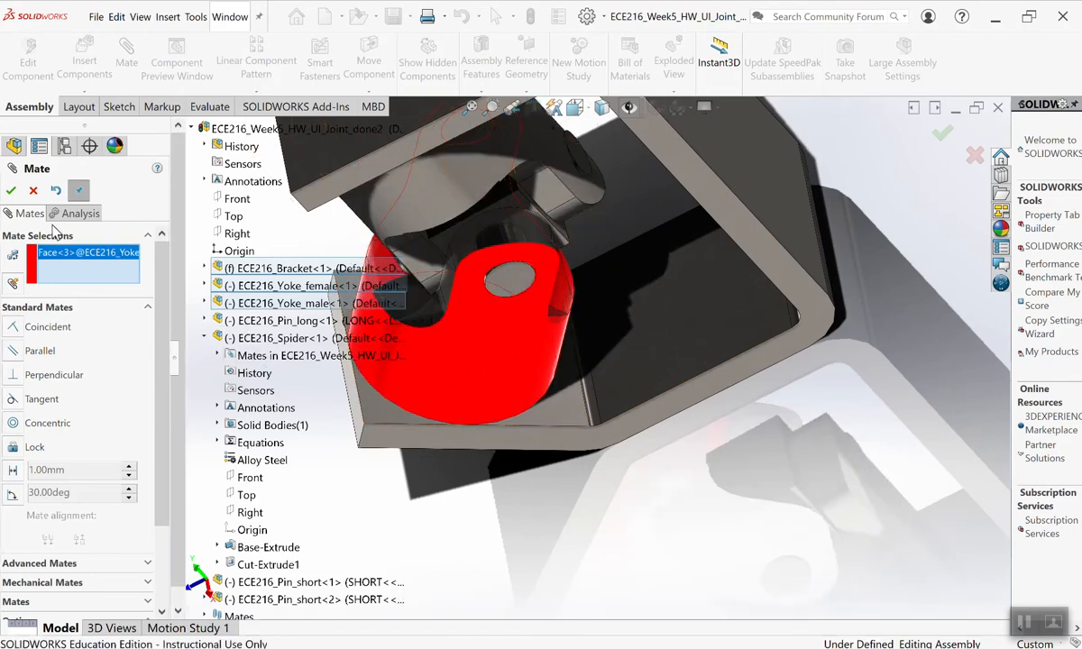
{"action": "key", "text": "Escape"}
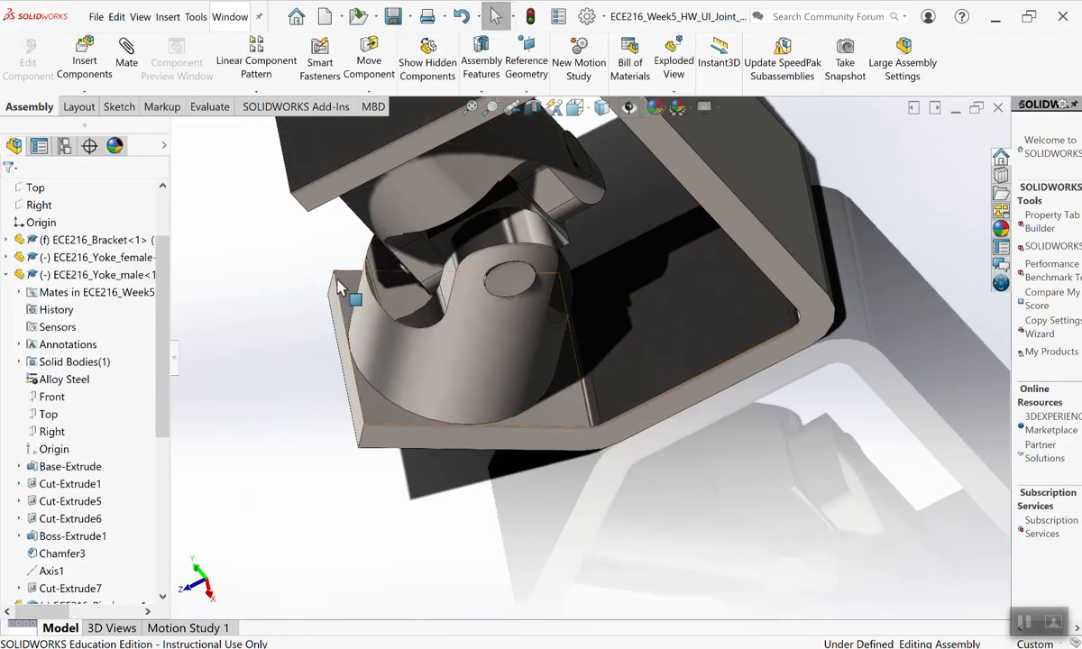
Insert ECE216_Crank-arm, ECE216_Crank-knob and ECE216_crank-shaft, placing the arm and knob above the bracket and the shaft beside it.
{"action": "scroll", "coordinate": [577, 397], "scroll_direction": "up", "scroll_amount": 5}
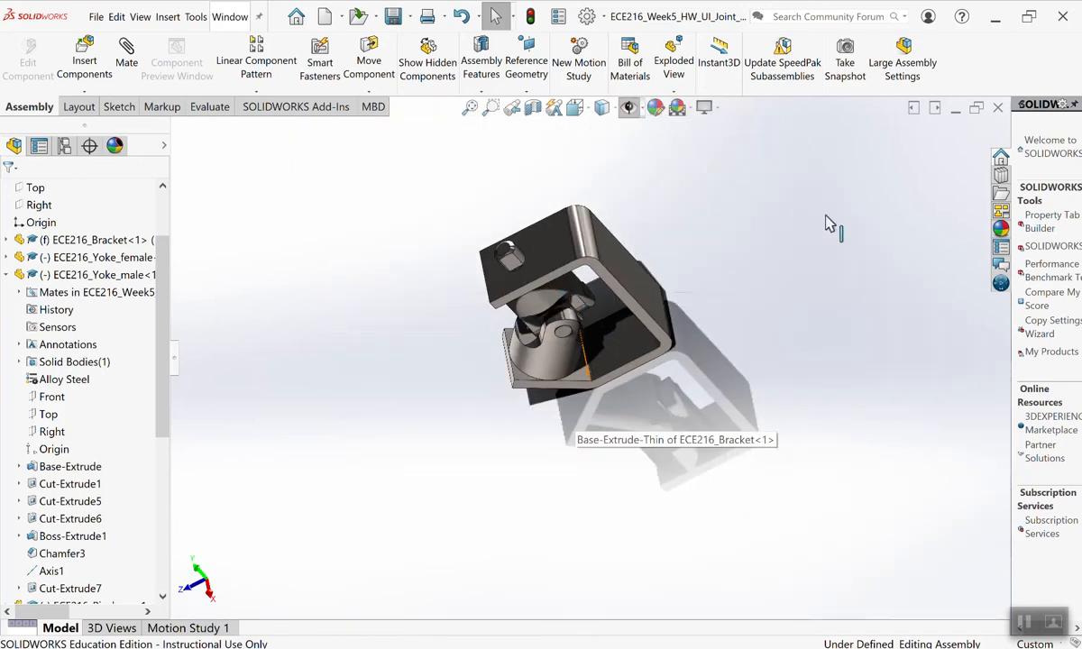
{"action": "key", "text": "ctrl+7"}
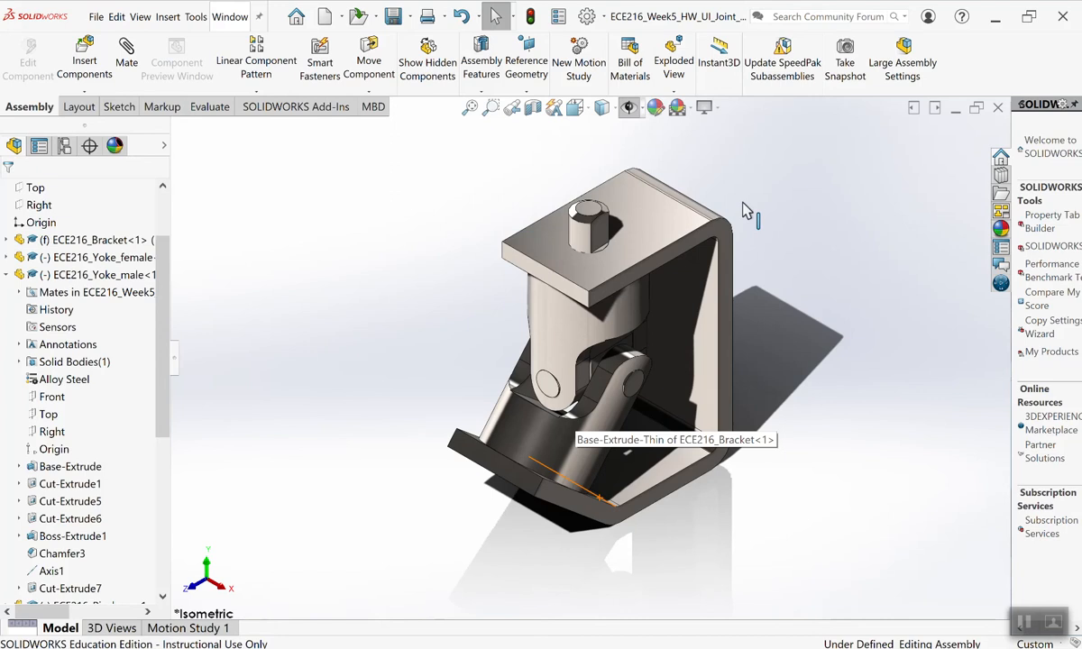
{"action": "left_click", "coordinate": [79, 54]}
{"action": "left_click", "coordinate": [70, 502]}
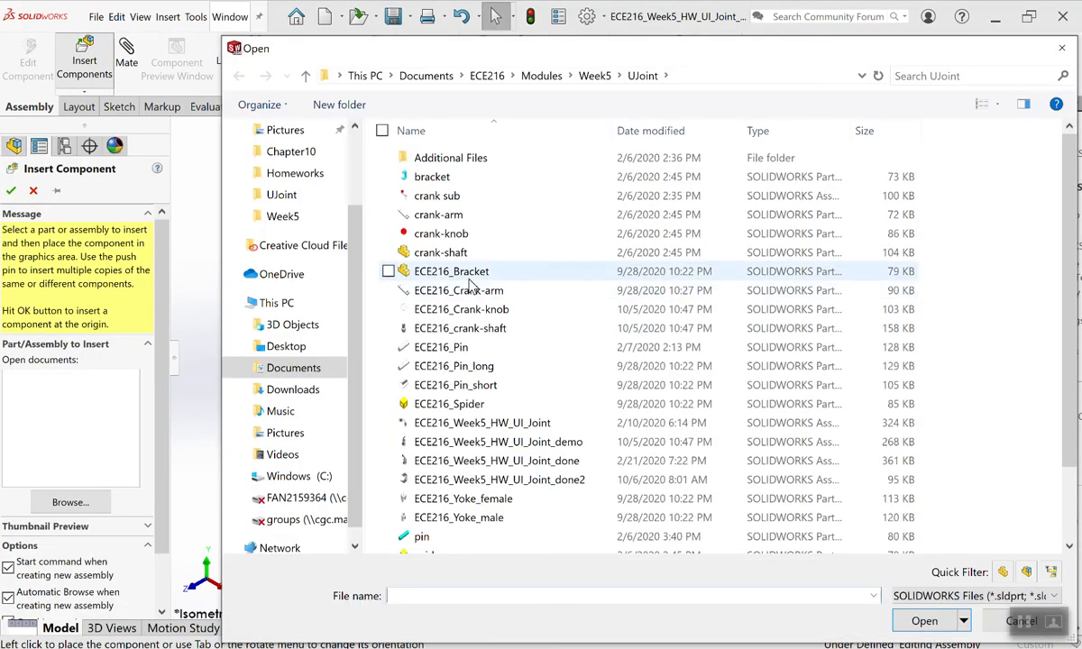
{"action": "left_click", "coordinate": [478, 291]}
{"action": "left_click", "coordinate": [487, 309], "text": "ctrl"}
{"action": "left_click", "coordinate": [489, 330], "text": "ctrl"}
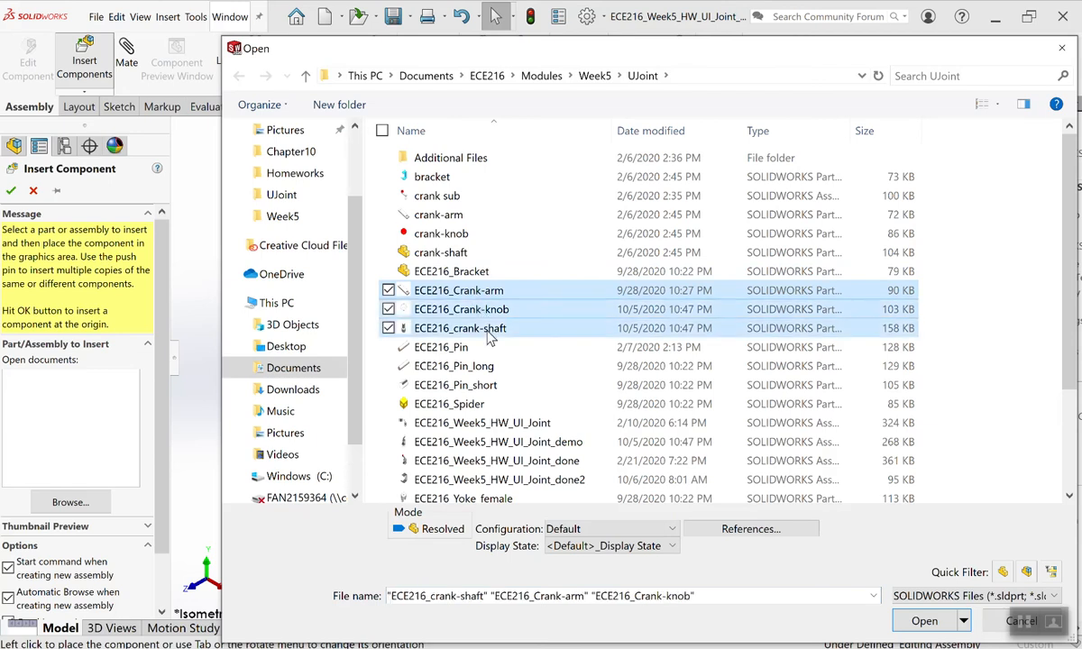
{"action": "left_click", "coordinate": [933, 621]}
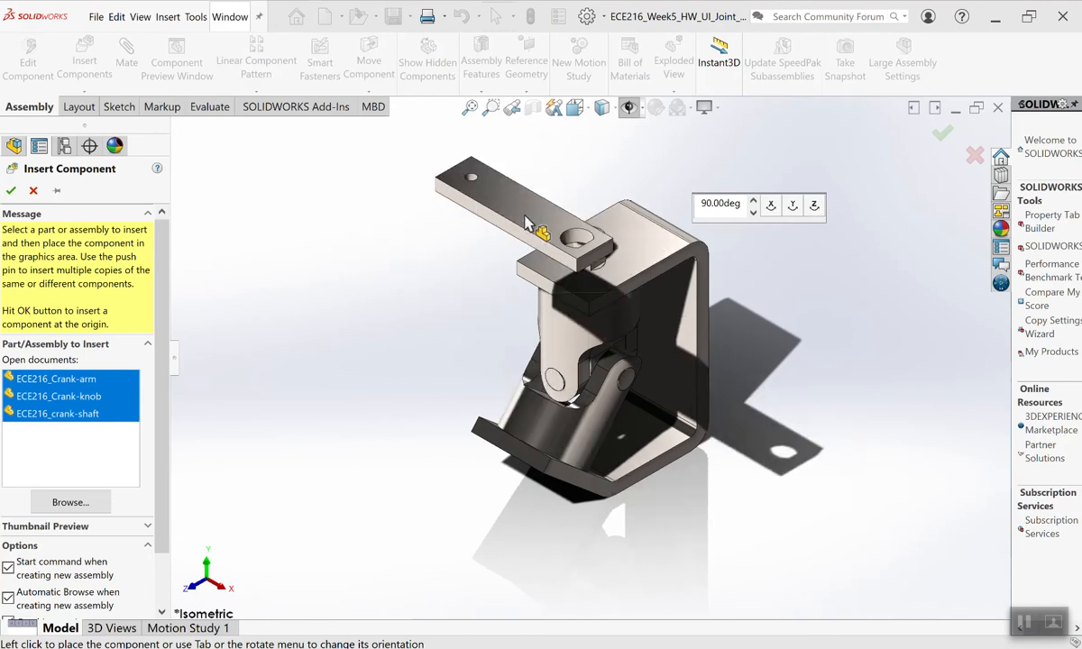
{"action": "left_click", "coordinate": [582, 161]}
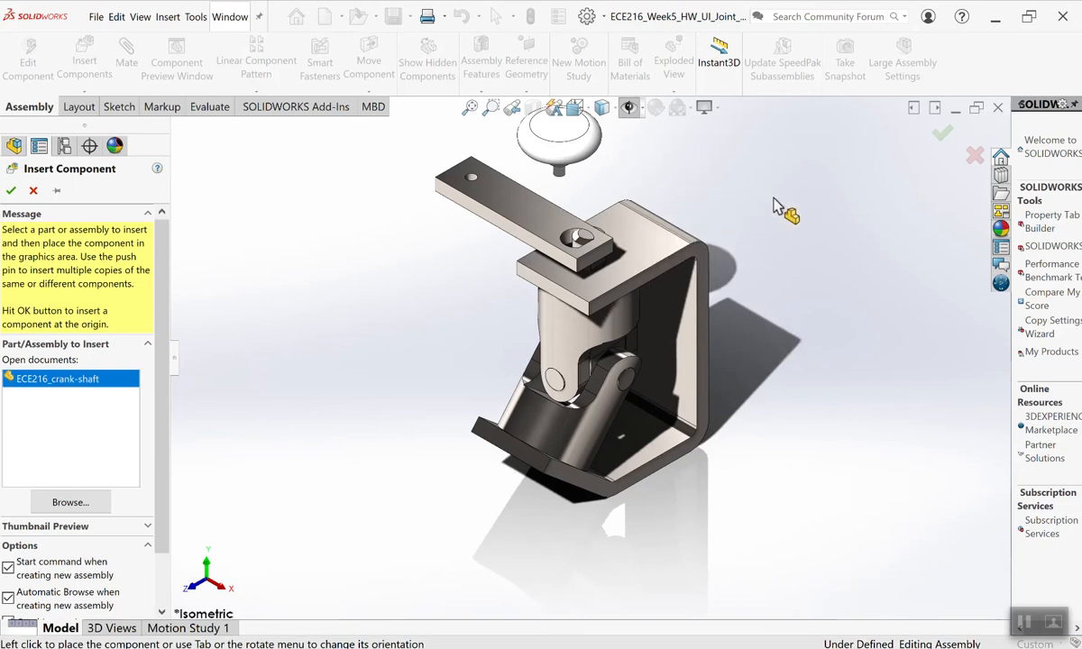
{"action": "left_click", "coordinate": [762, 232]}
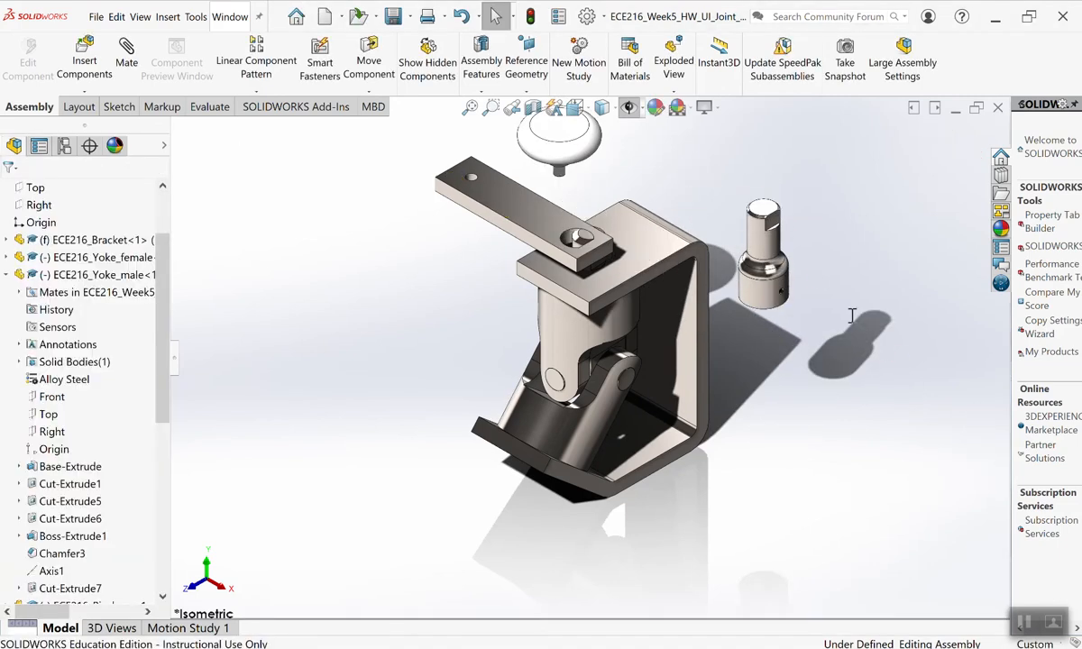
Move the crank arm off the bracket to a clear spot beside it, exposing the male yoke's stub.
{"action": "left_click_drag", "start_coordinate": [577, 255], "coordinate": [386, 236]}
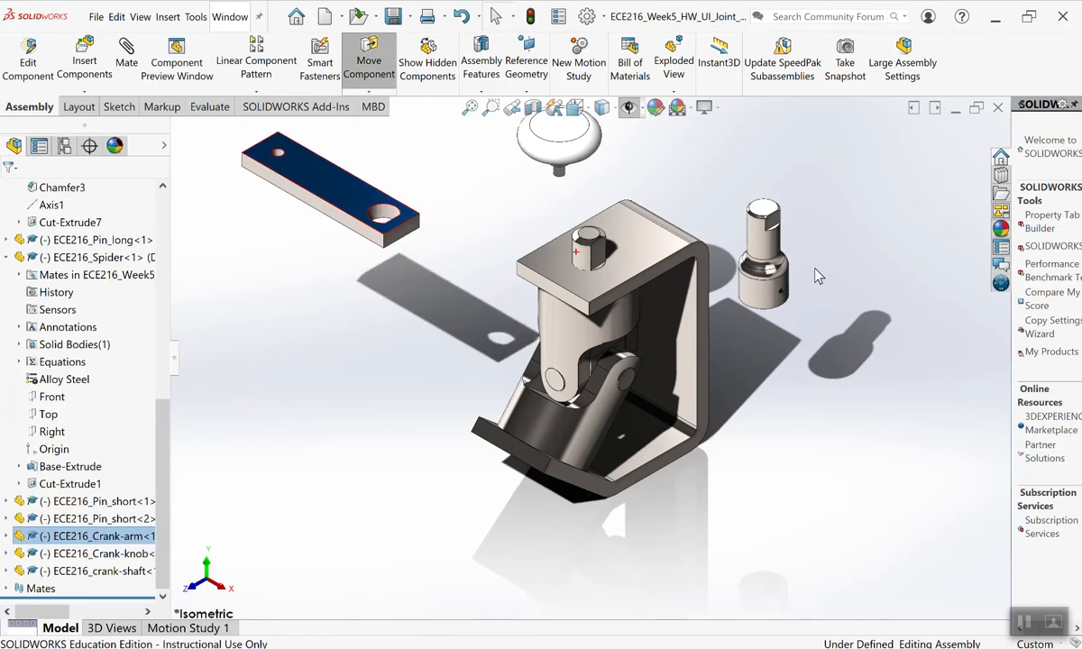
{"action": "key", "text": "Escape"}
{"action": "scroll", "coordinate": [785, 285], "scroll_direction": "up", "scroll_amount": 3}
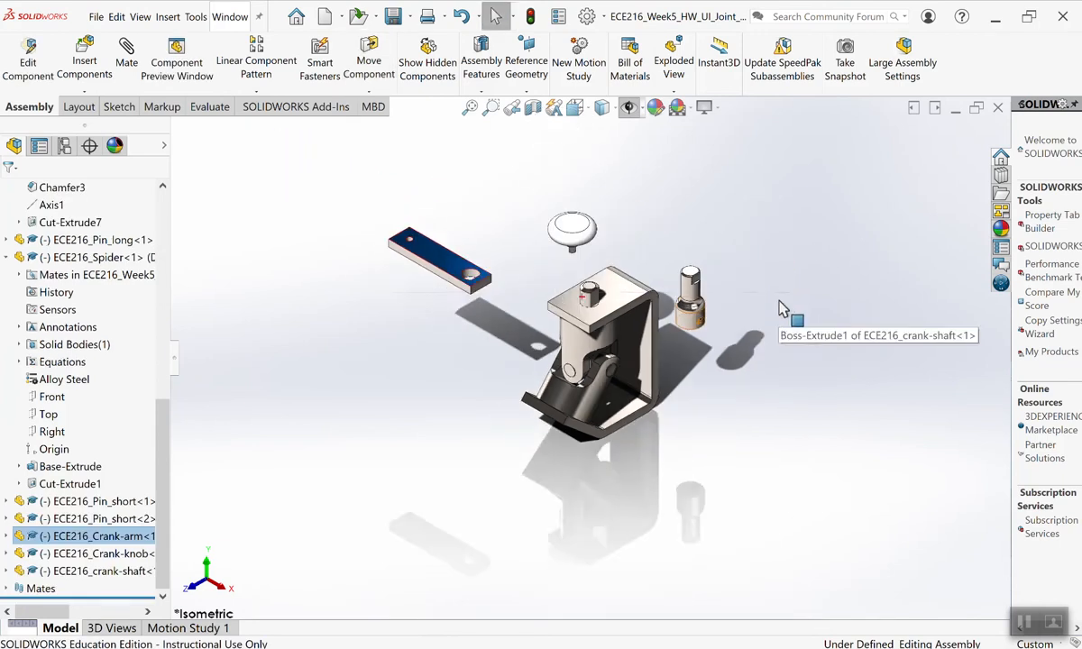
{"action": "scroll", "coordinate": [780, 303], "scroll_direction": "down", "scroll_amount": 4}
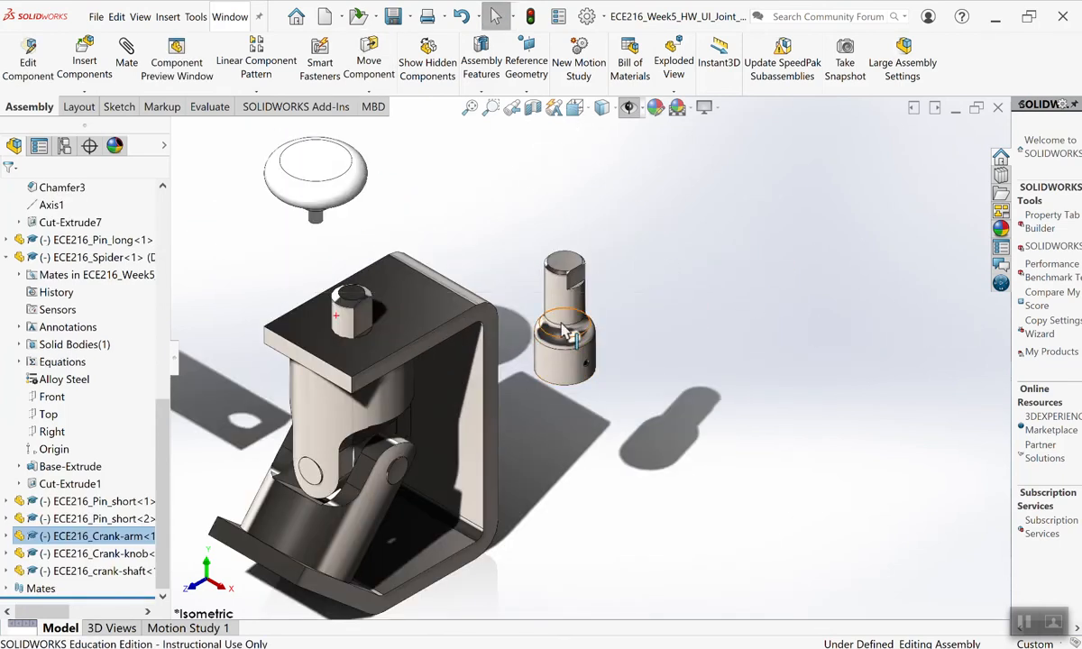
Add a coincident mate between the bracket's top face and the crank shaft's socket-end face, flipping the alignment so the shaft points upward.
{"action": "left_click", "coordinate": [126, 52]}
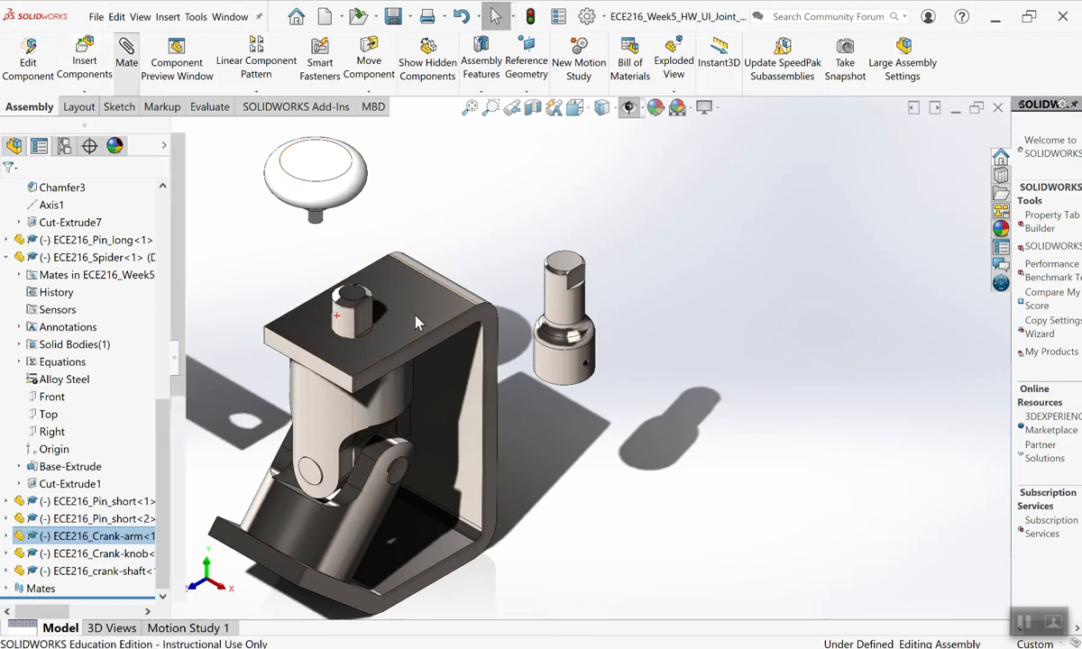
{"action": "left_click", "coordinate": [390, 279]}
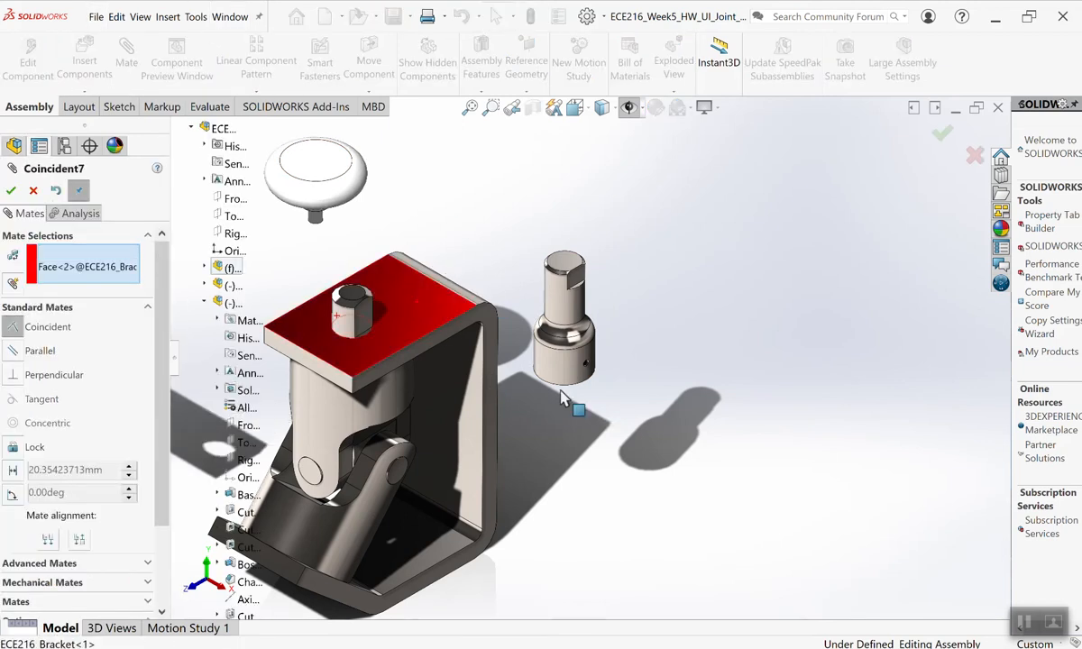
{"action": "left_click", "coordinate": [566, 368]}
{"action": "right_click", "coordinate": [104, 252]}
{"action": "left_click", "coordinate": [143, 276]}
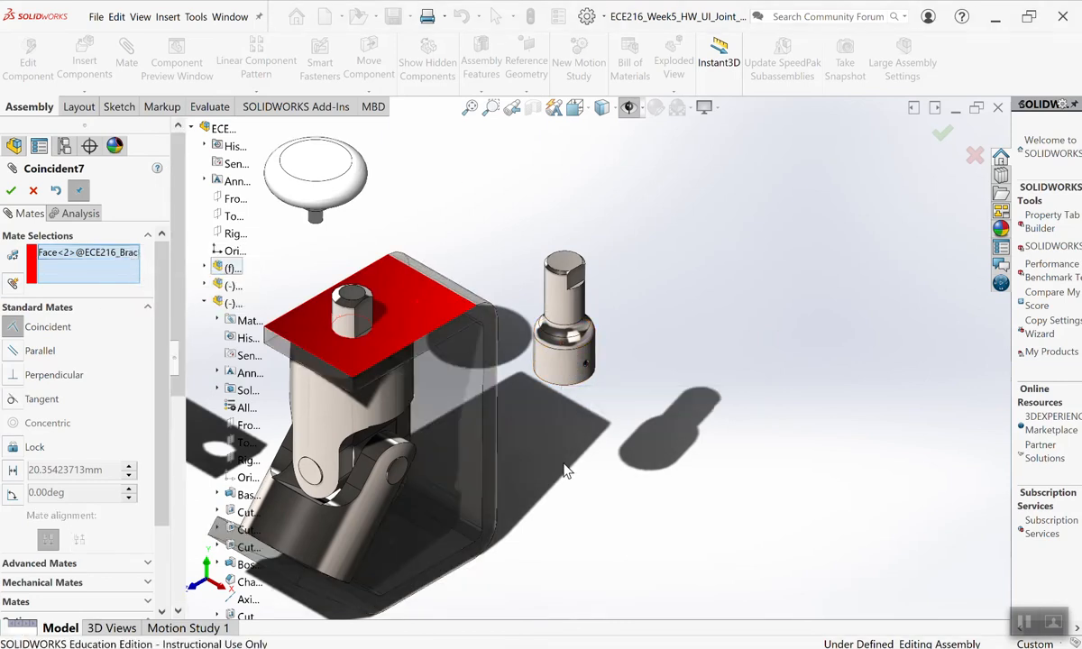
{"action": "middle_click_drag", "start_coordinate": [580, 274], "coordinate": [632, 111]}
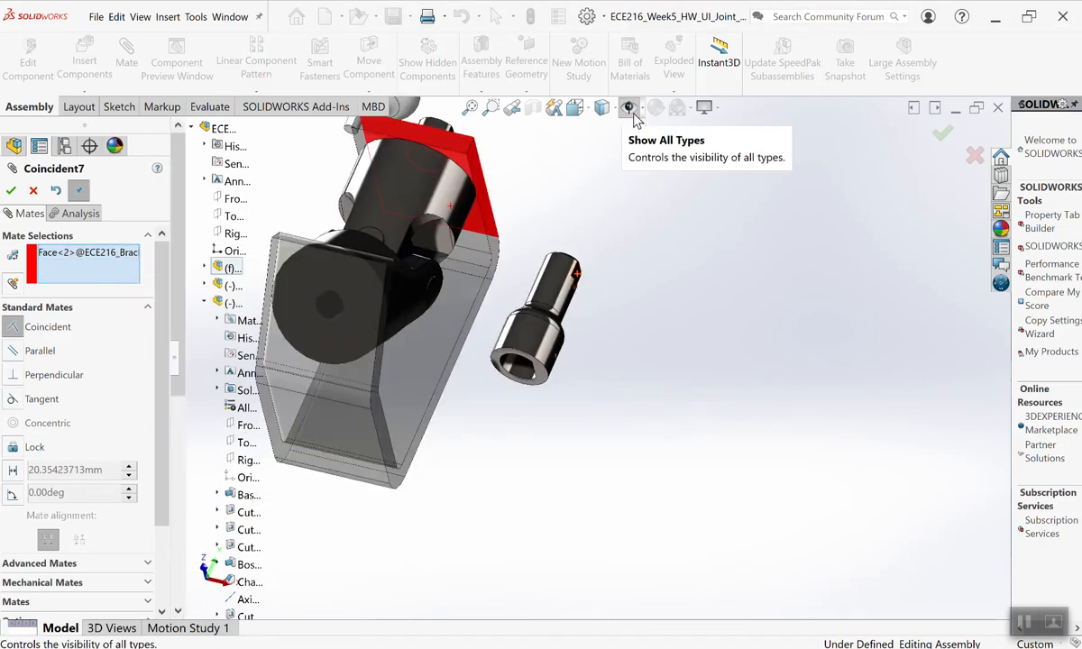
{"action": "left_click", "coordinate": [546, 382]}
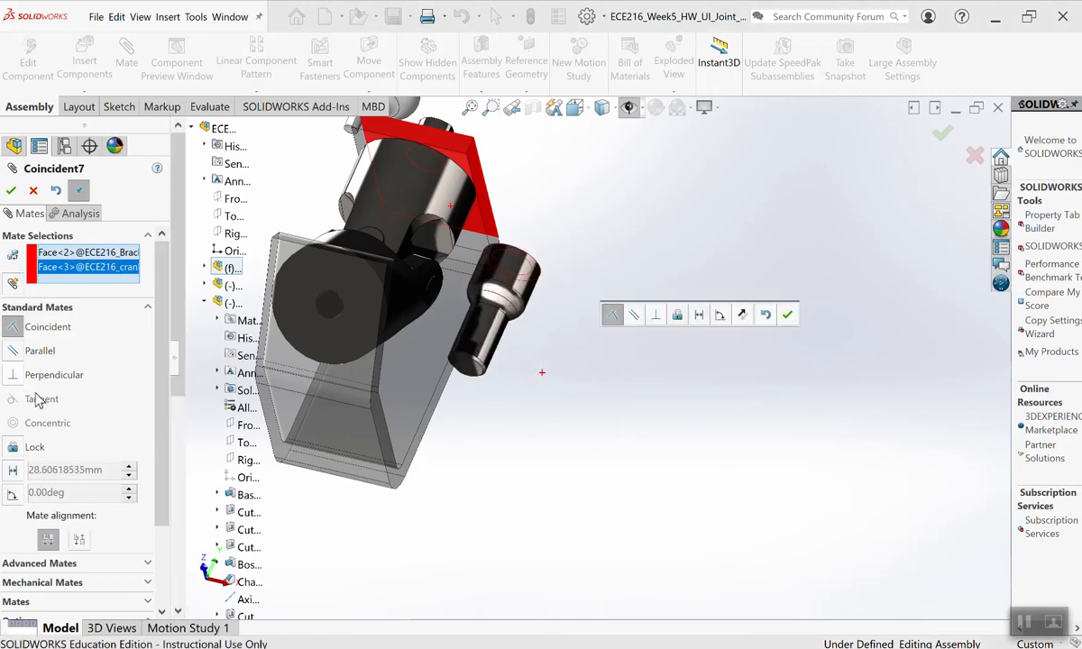
{"action": "left_click", "coordinate": [79, 540]}
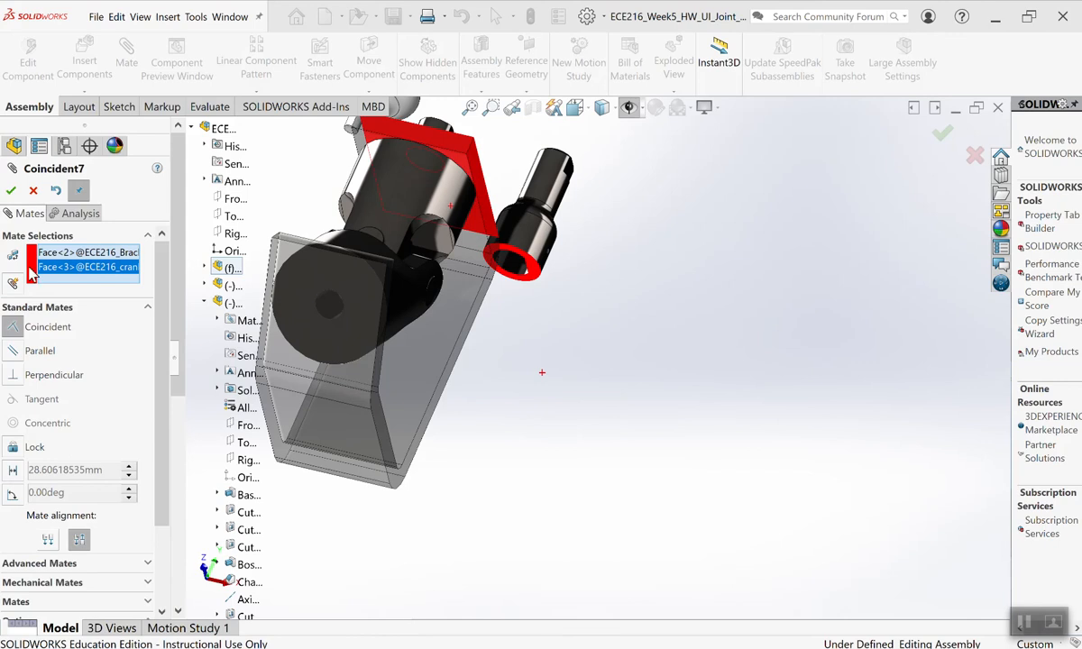
{"action": "left_click", "coordinate": [10, 191]}
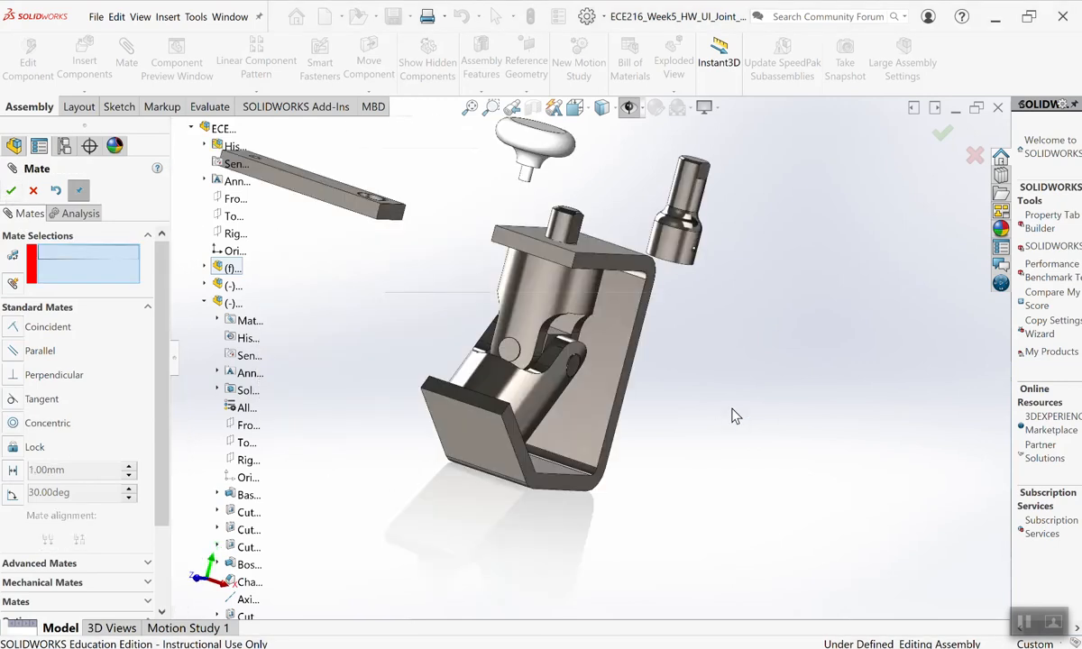
Add a parallel mate between the flat on the male yoke's stub and the flat inside the crank shaft's socket.
{"action": "key", "text": "ctrl+7"}
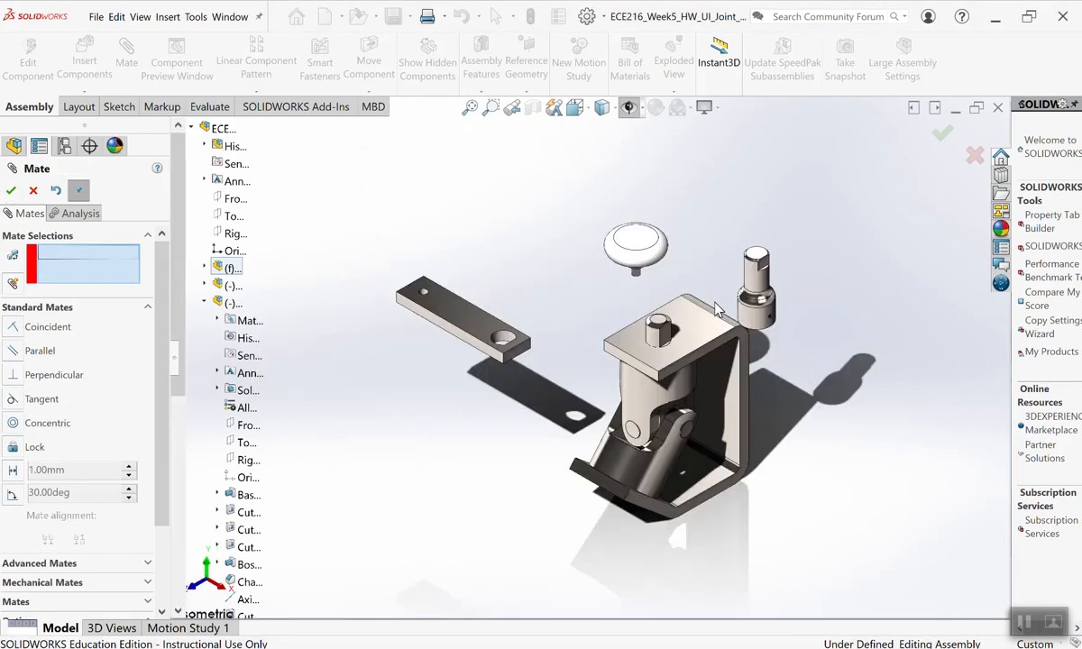
{"action": "scroll", "coordinate": [634, 349], "scroll_direction": "down", "scroll_amount": 3}
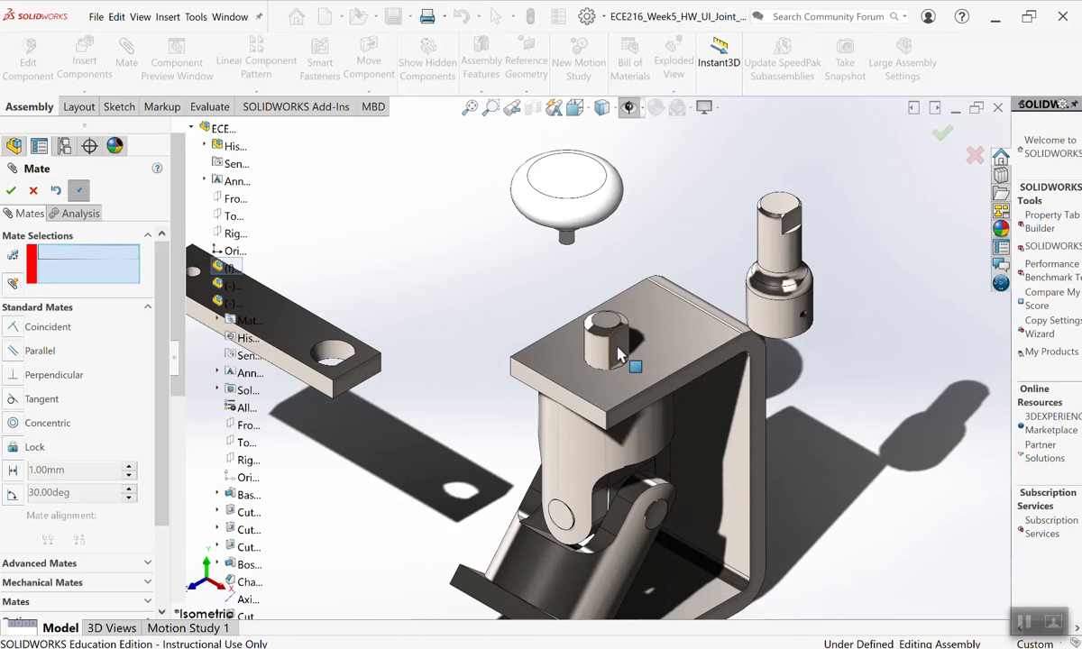
{"action": "left_click", "coordinate": [619, 355]}
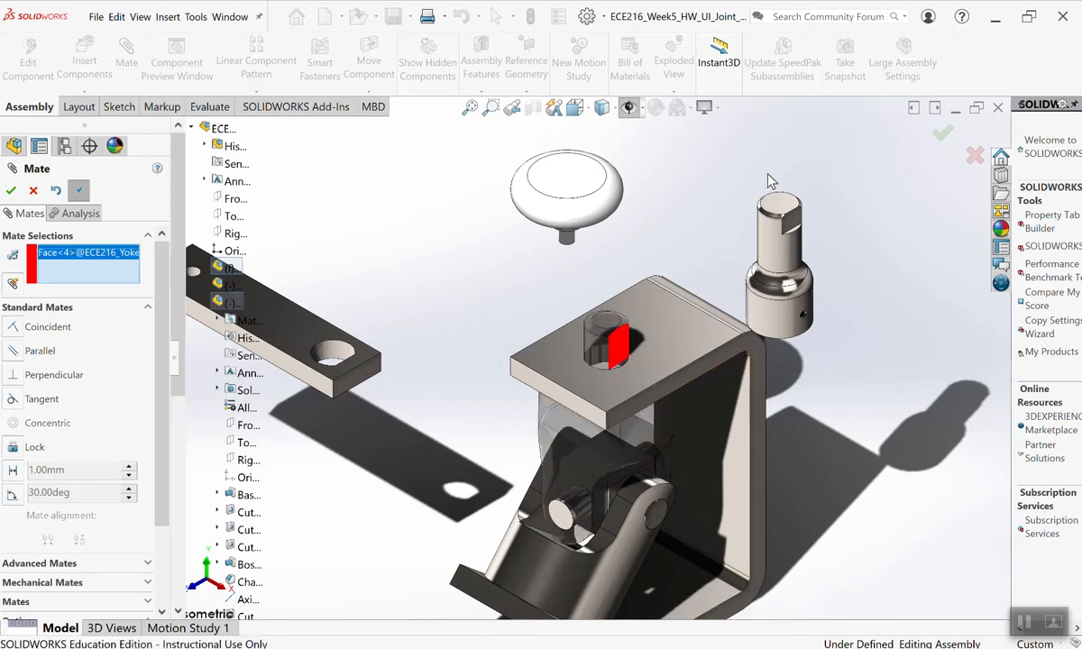
{"action": "middle_click_drag", "start_coordinate": [911, 187], "coordinate": [638, 164]}
{"action": "middle_click_drag", "start_coordinate": [725, 285], "coordinate": [713, 244]}
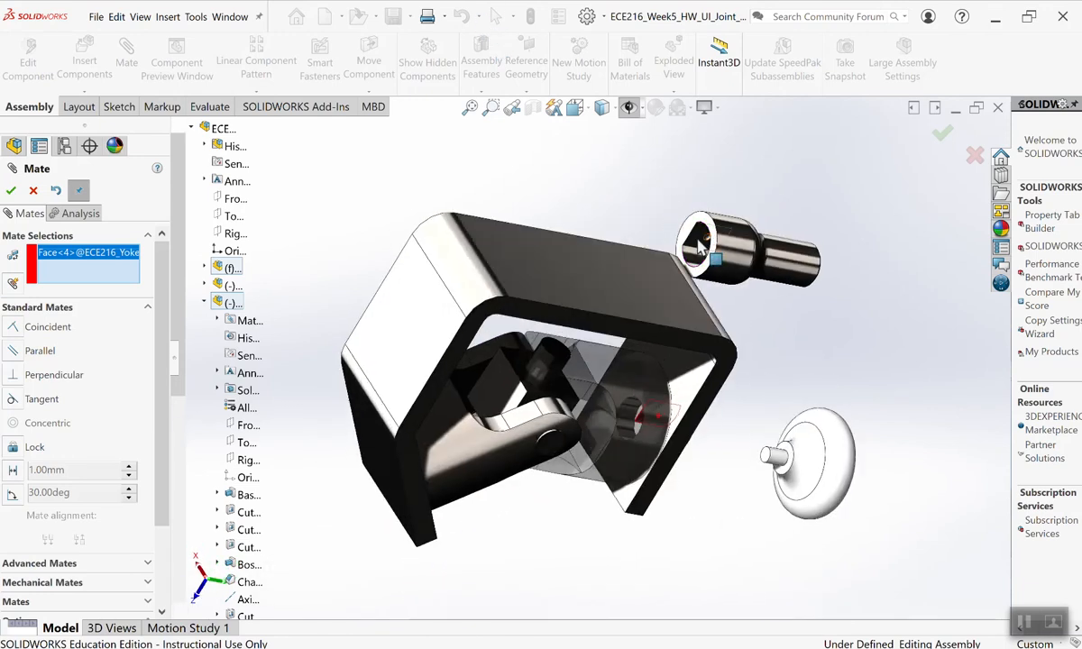
{"action": "left_click", "coordinate": [700, 242]}
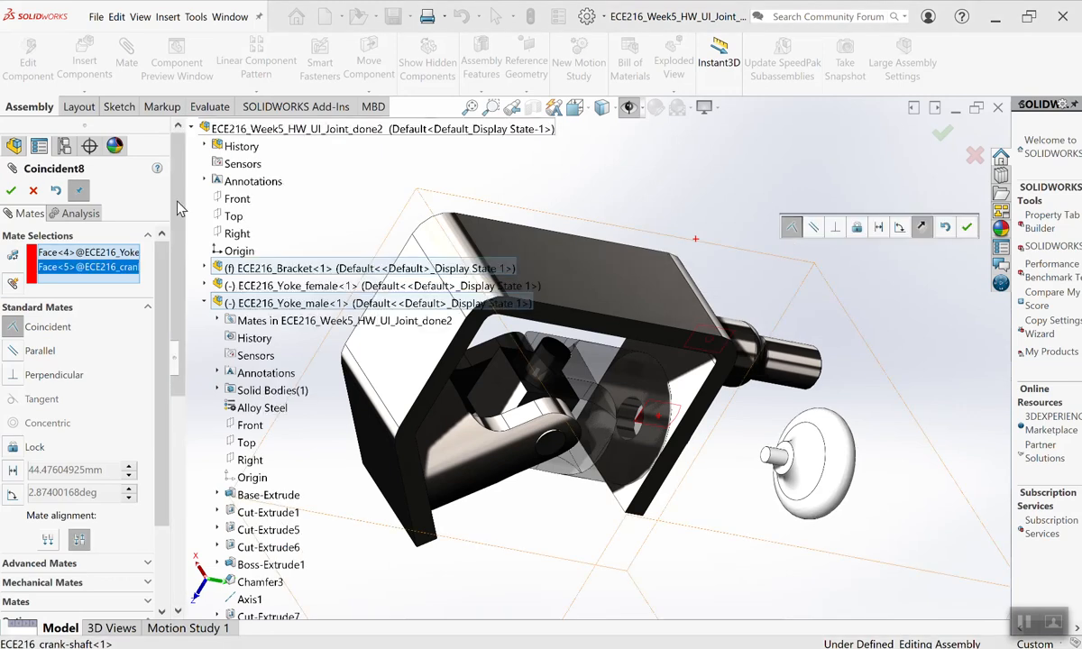
{"action": "left_click", "coordinate": [27, 351]}
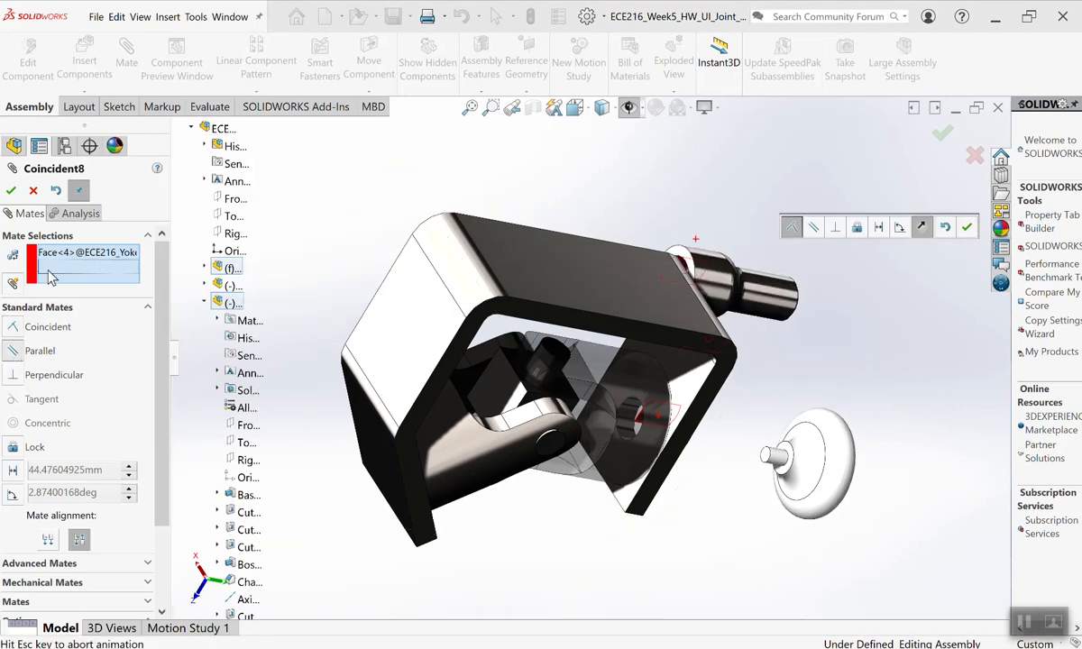
{"action": "left_click", "coordinate": [11, 191]}
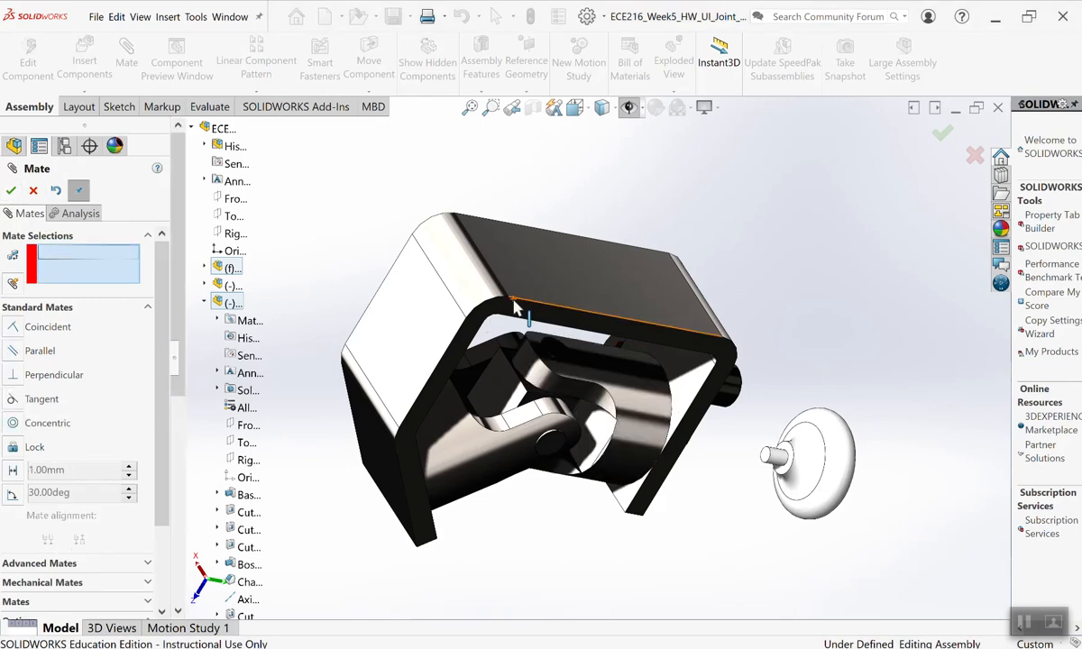
Add a concentric mate between the crank shaft's upper cylindrical face and the male yoke's round stub.
{"action": "key", "text": "ctrl+7"}
{"action": "scroll", "coordinate": [514, 307], "scroll_direction": "down", "scroll_amount": 4}
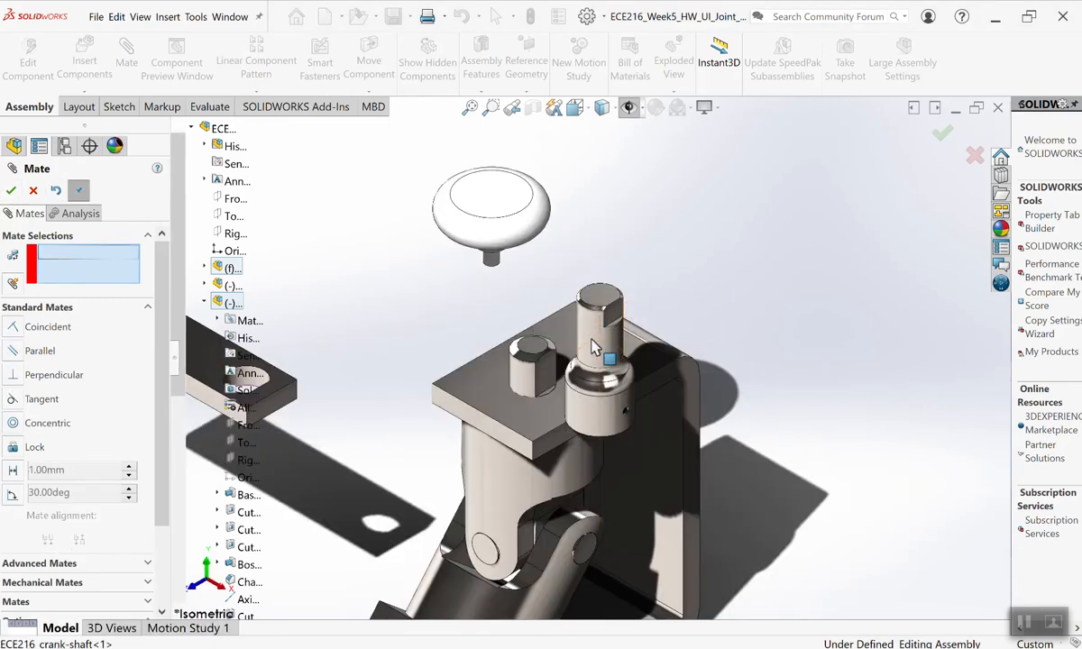
{"action": "left_click", "coordinate": [597, 347]}
{"action": "left_click", "coordinate": [523, 386]}
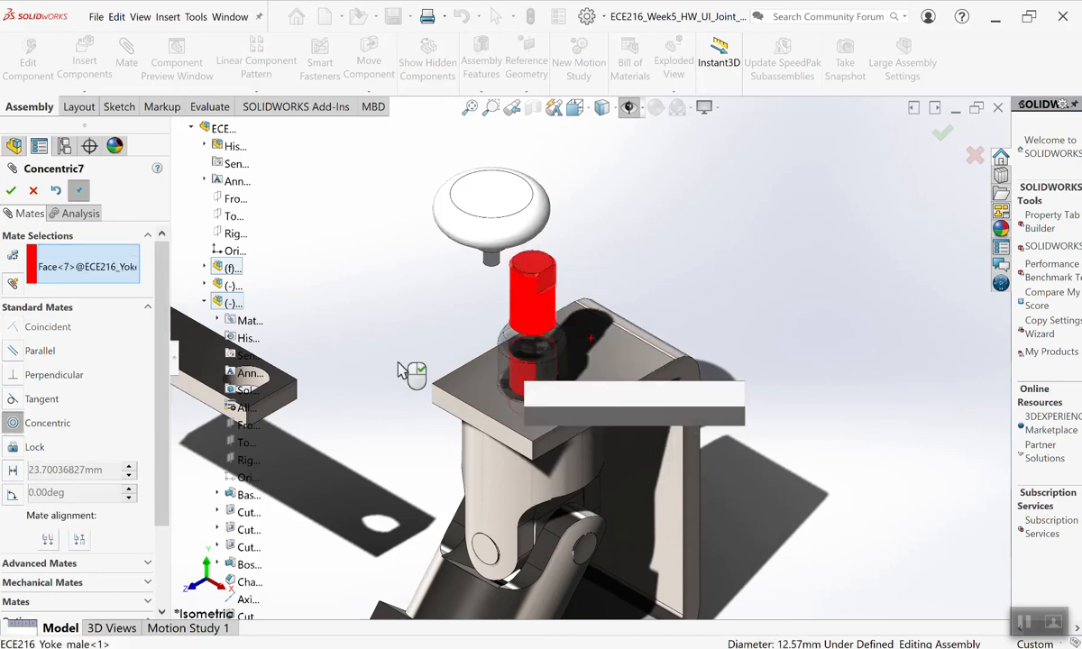
{"action": "left_click", "coordinate": [11, 191]}
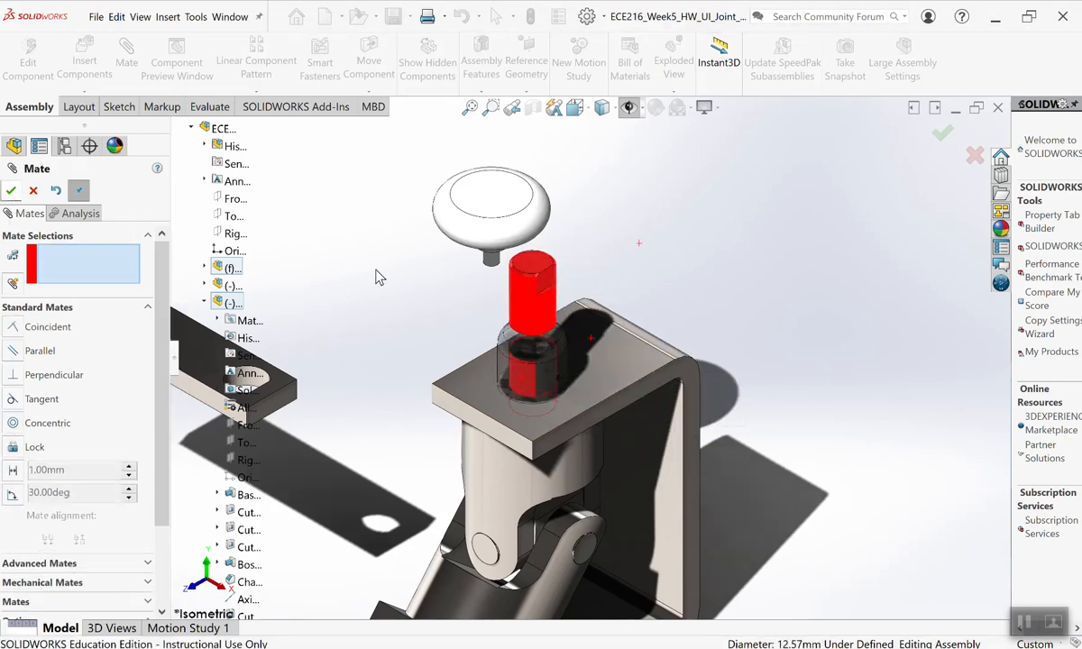
Add a coincident mate between the small ledge of the crank shaft's cut and the underside of the crank arm.
{"action": "key", "text": "f"}
{"action": "scroll", "coordinate": [494, 310], "scroll_direction": "down", "scroll_amount": 3}
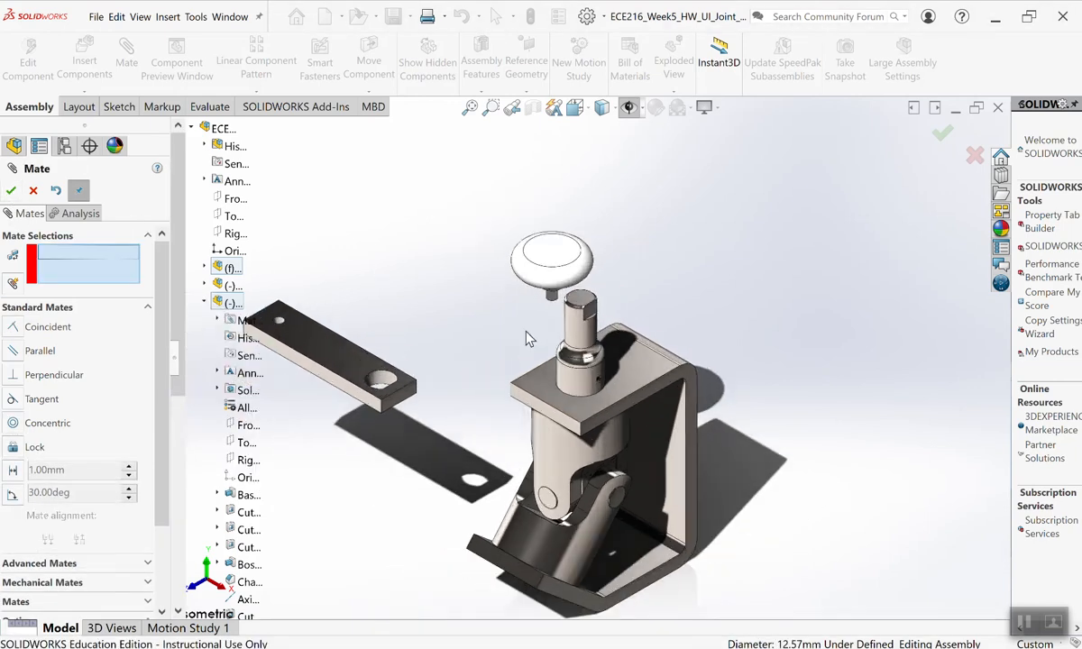
{"action": "scroll", "coordinate": [277, 421], "scroll_direction": "up", "scroll_amount": 3}
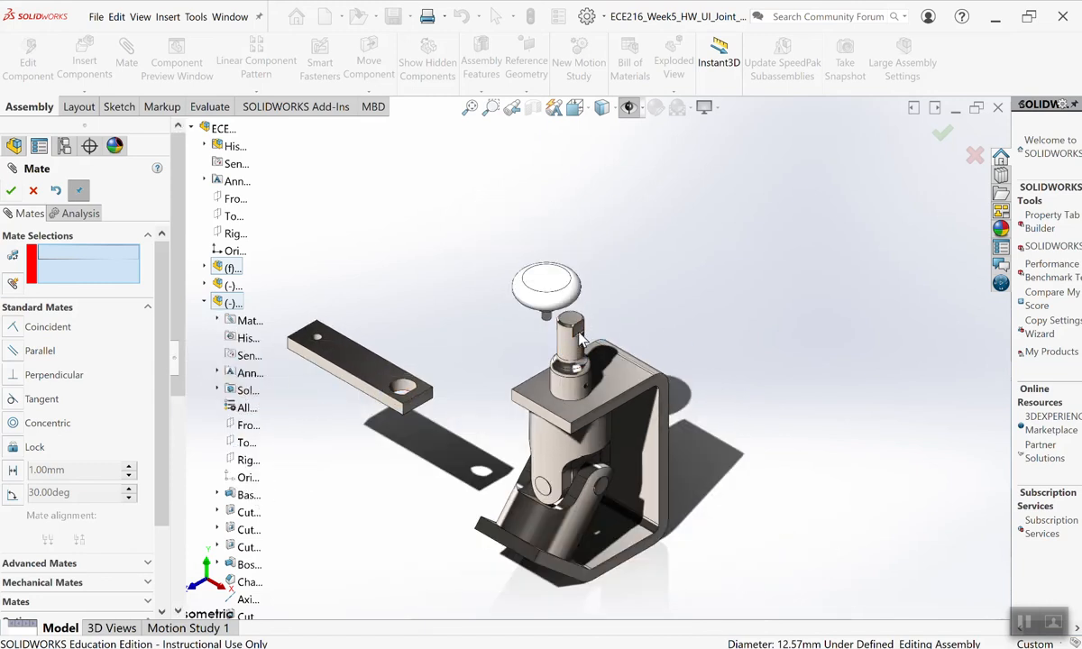
{"action": "scroll", "coordinate": [581, 338], "scroll_direction": "up", "scroll_amount": 2}
{"action": "scroll", "coordinate": [586, 348], "scroll_direction": "down", "scroll_amount": 6}
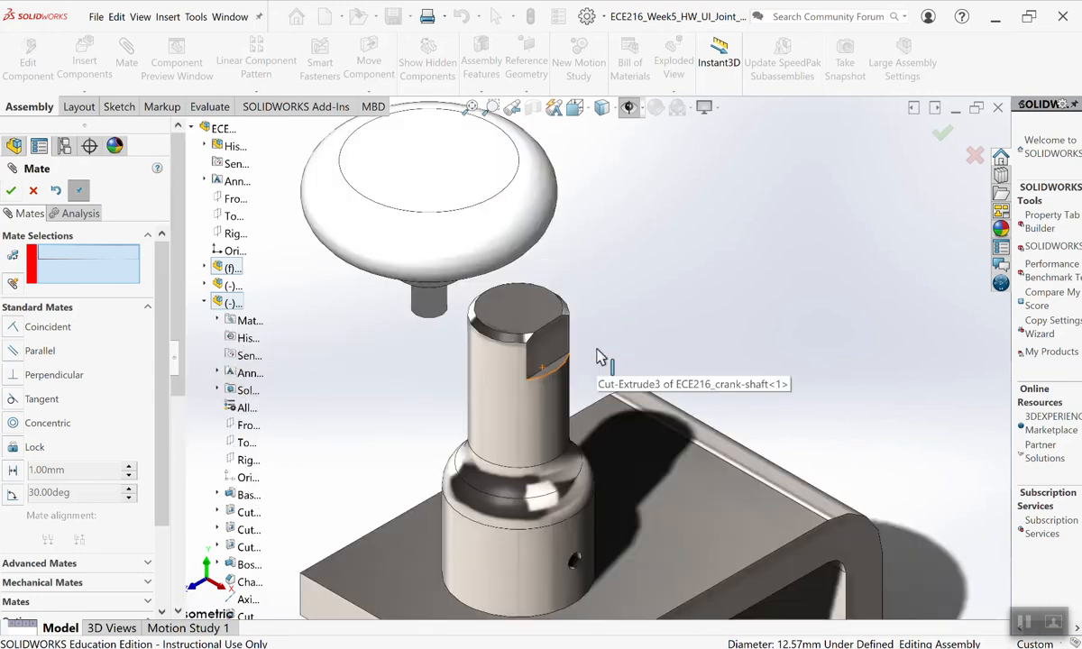
{"action": "scroll", "coordinate": [602, 357], "scroll_direction": "down", "scroll_amount": 3}
{"action": "left_click", "coordinate": [528, 389]}
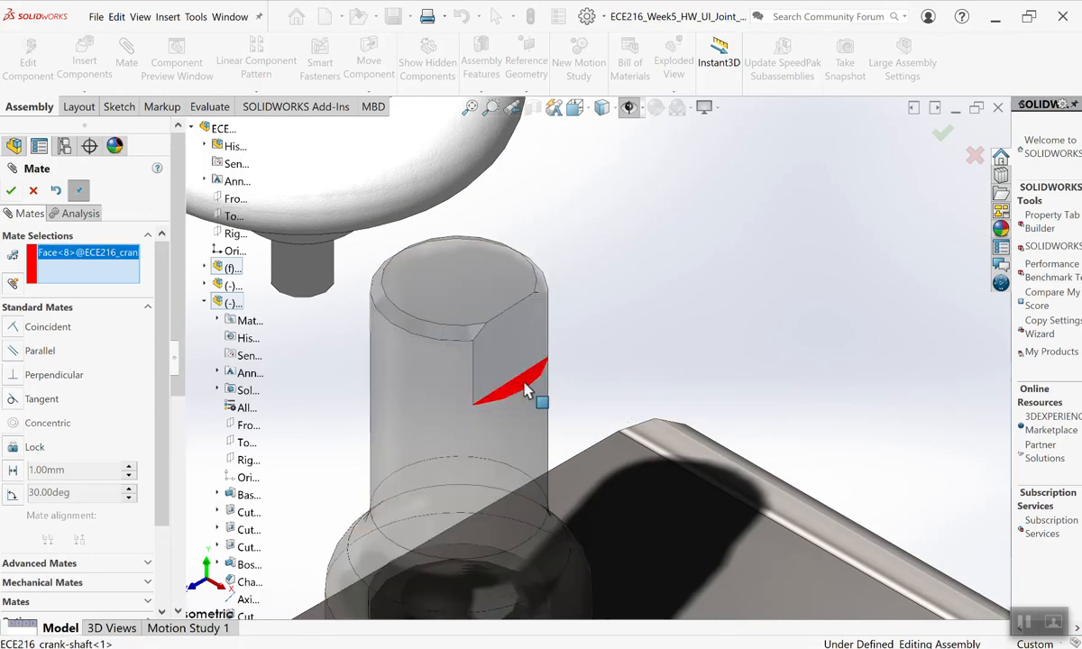
{"action": "middle_click_drag", "start_coordinate": [562, 242], "coordinate": [579, 169]}
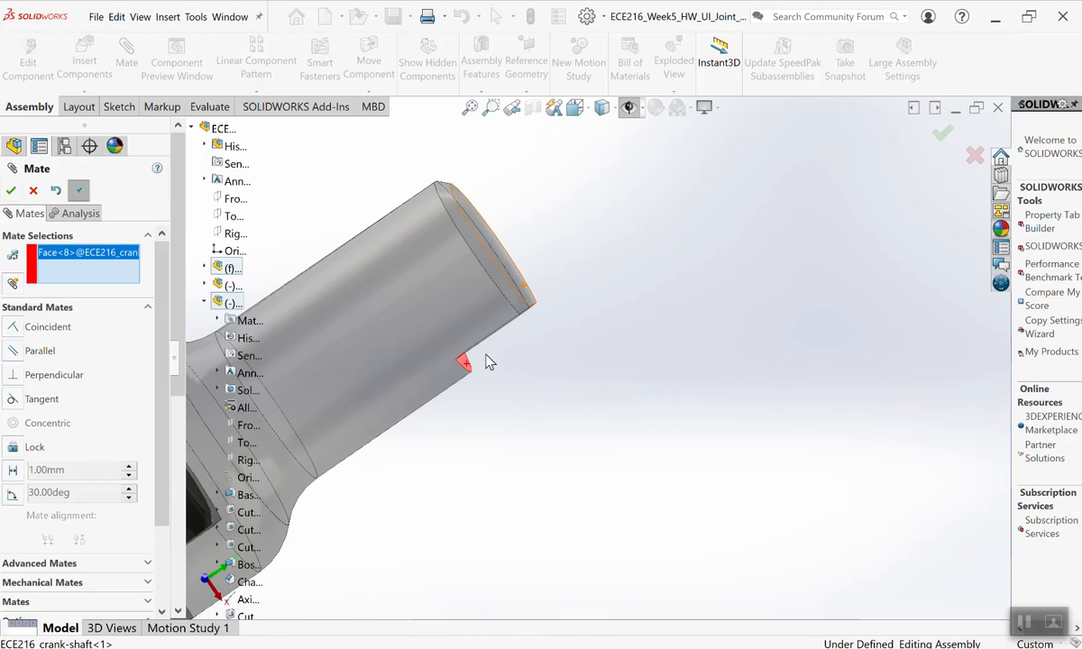
{"action": "scroll", "coordinate": [485, 410], "scroll_direction": "up", "scroll_amount": 4}
{"action": "scroll", "coordinate": [433, 379], "scroll_direction": "up", "scroll_amount": 3}
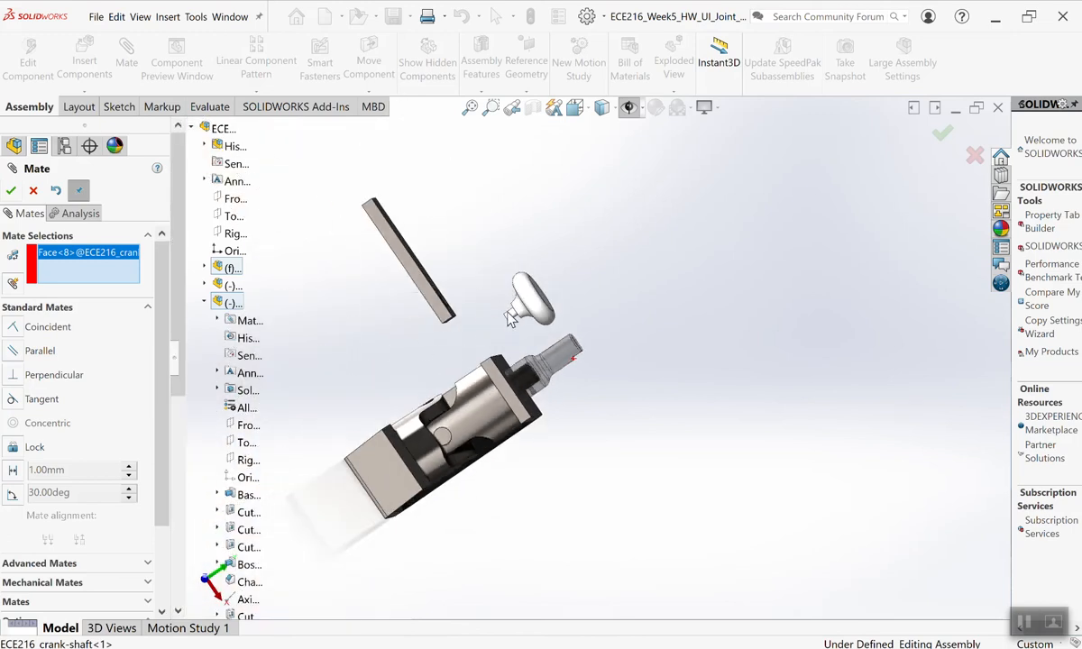
{"action": "middle_click_drag", "start_coordinate": [627, 249], "coordinate": [528, 283]}
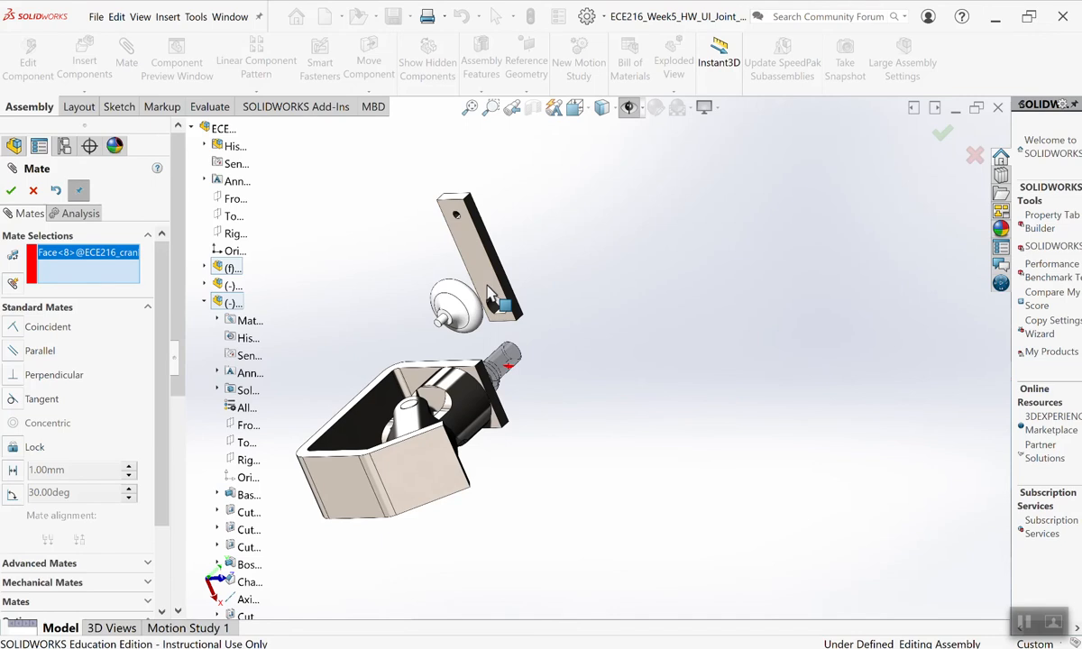
{"action": "left_click", "coordinate": [488, 282]}
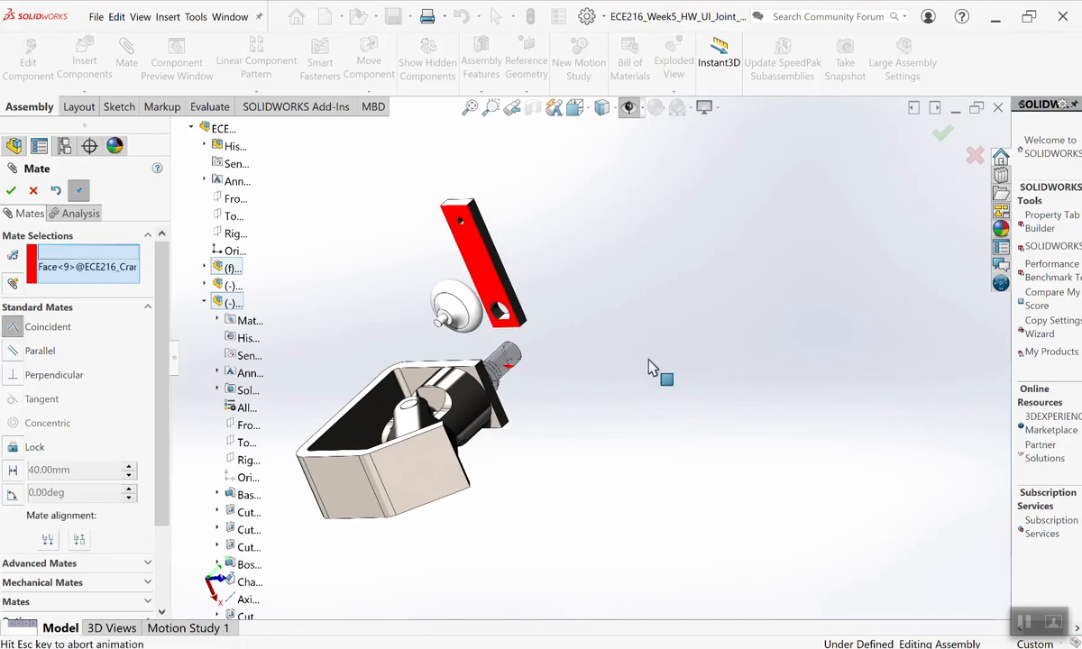
{"action": "left_click", "coordinate": [14, 194]}
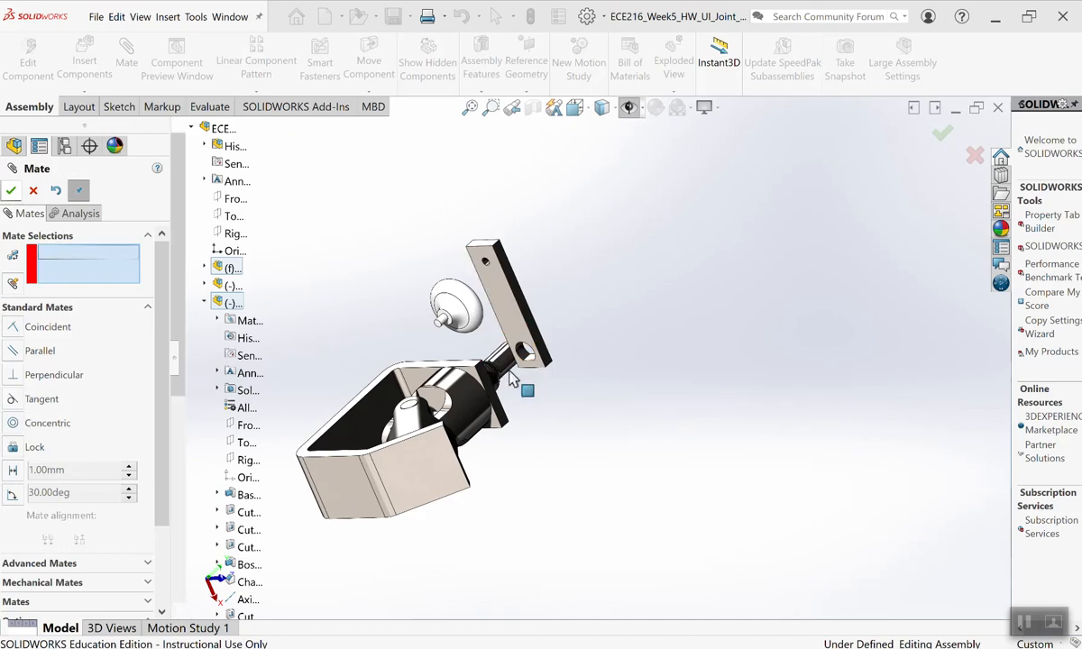
Add a parallel mate between the flat inside the crank arm's large hole and the flat on the crank shaft's upper end.
{"action": "scroll", "coordinate": [560, 352], "scroll_direction": "down", "scroll_amount": 5}
{"action": "left_click", "coordinate": [582, 365]}
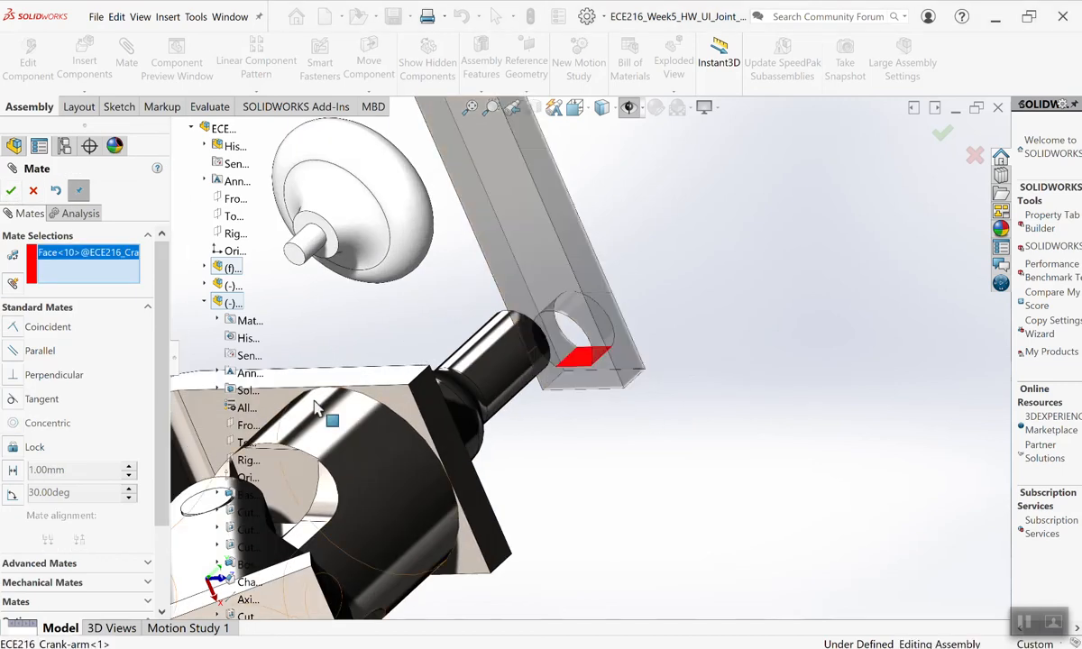
{"action": "scroll", "coordinate": [225, 433], "scroll_direction": "down", "scroll_amount": 4}
{"action": "middle_click_drag", "start_coordinate": [753, 391], "coordinate": [558, 364]}
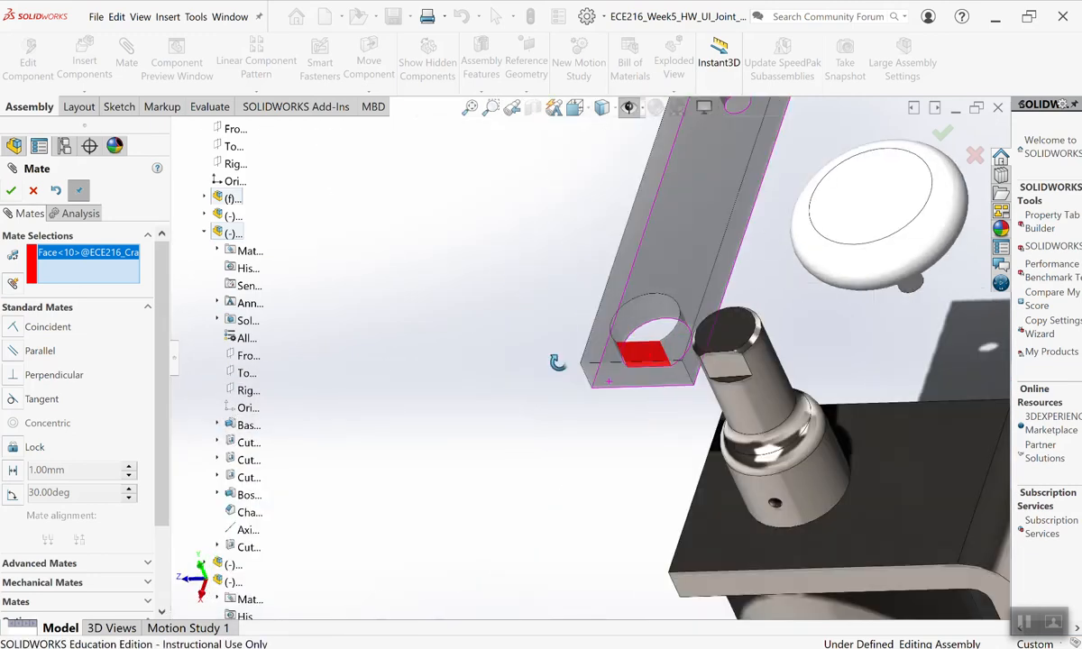
{"action": "left_click", "coordinate": [732, 380]}
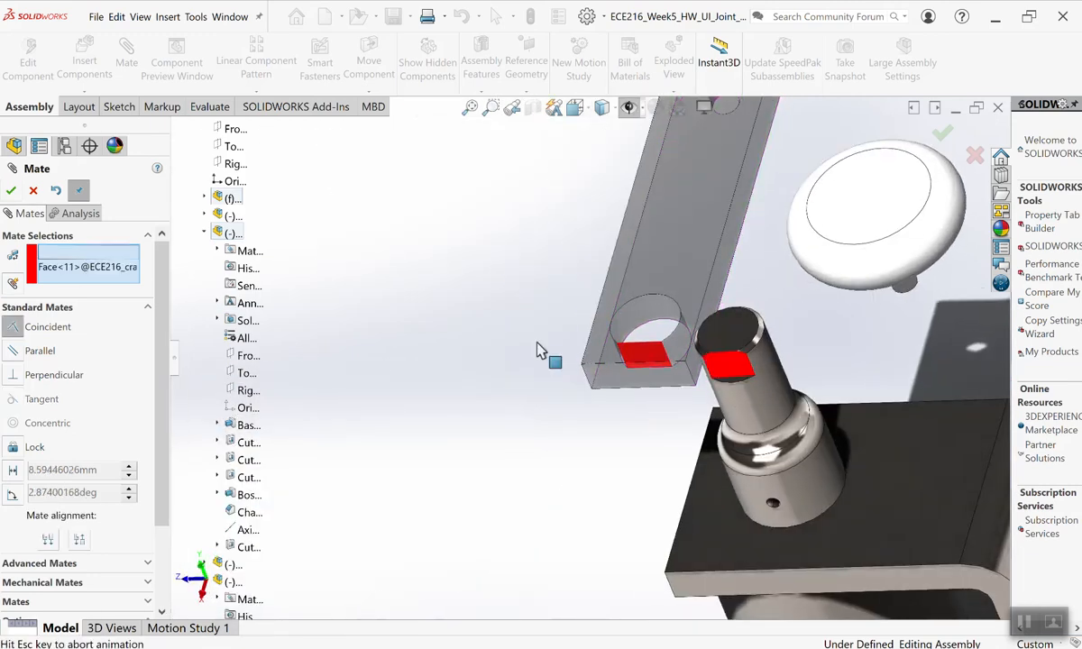
{"action": "left_click", "coordinate": [18, 352]}
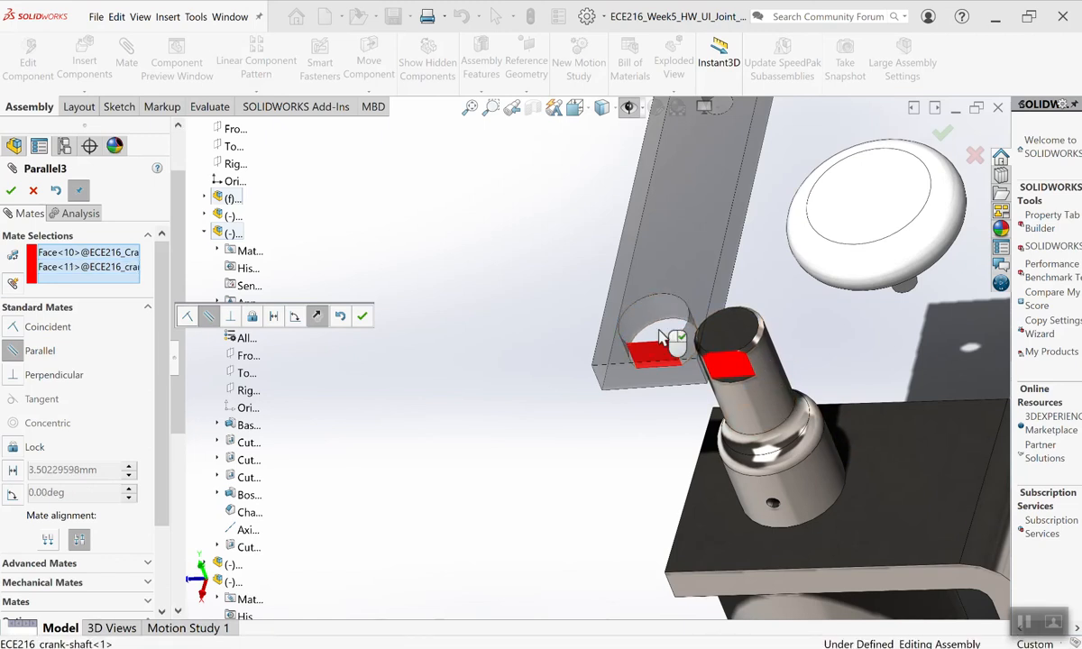
{"action": "left_click", "coordinate": [8, 193]}
Add a concentric mate between the crank shaft's upper cylindrical end and the crank arm's large hole.
{"action": "left_click", "coordinate": [773, 368]}
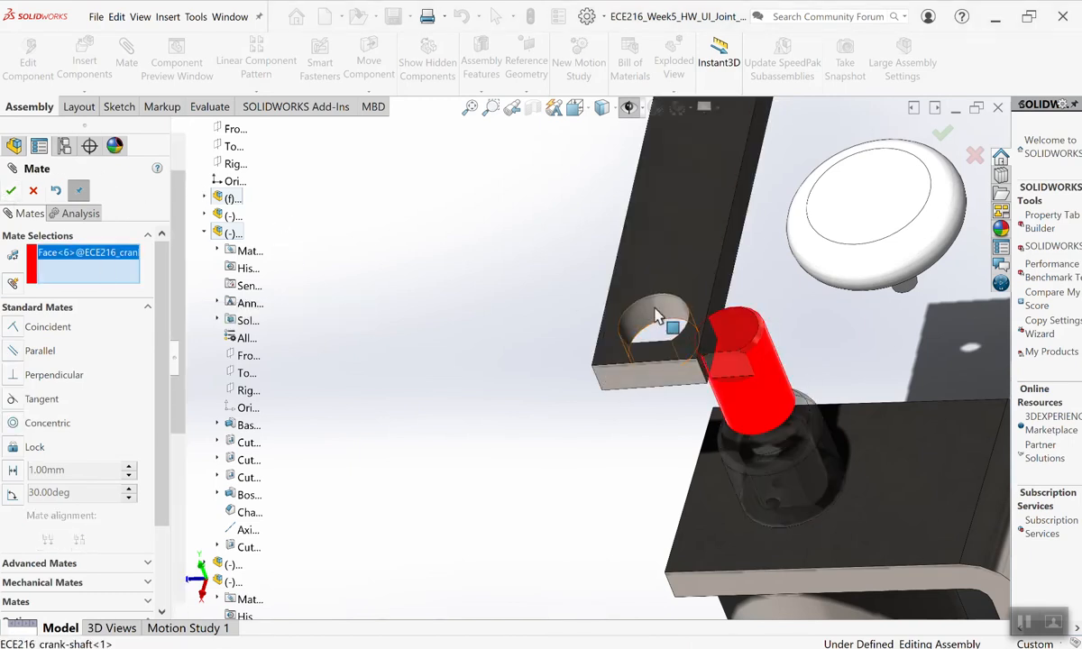
{"action": "left_click", "coordinate": [657, 317]}
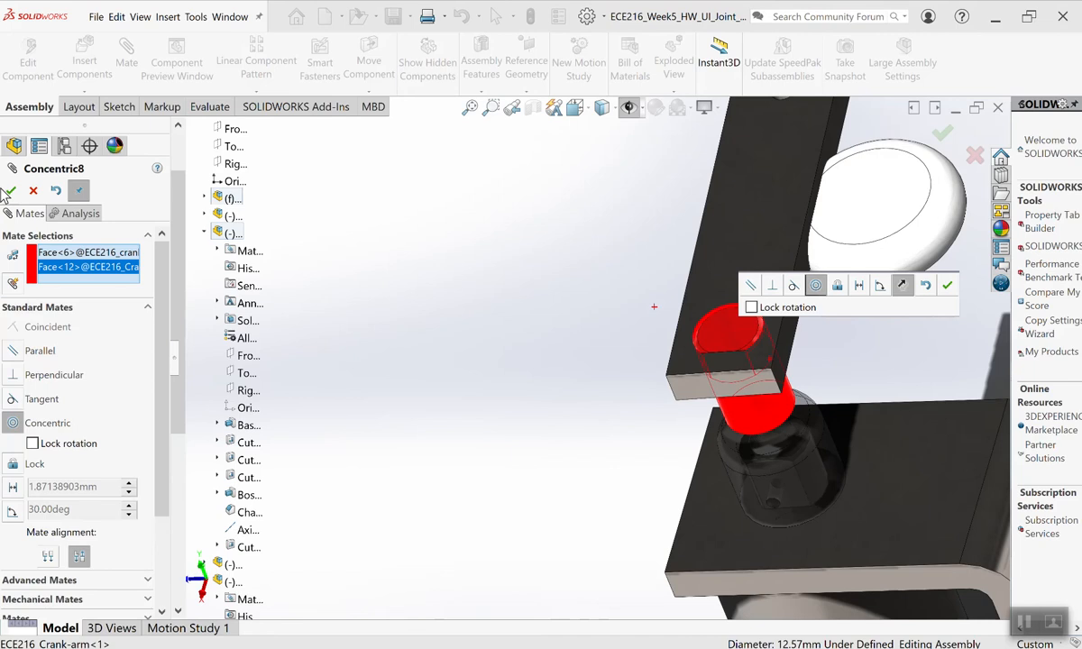
{"action": "left_click", "coordinate": [10, 191]}
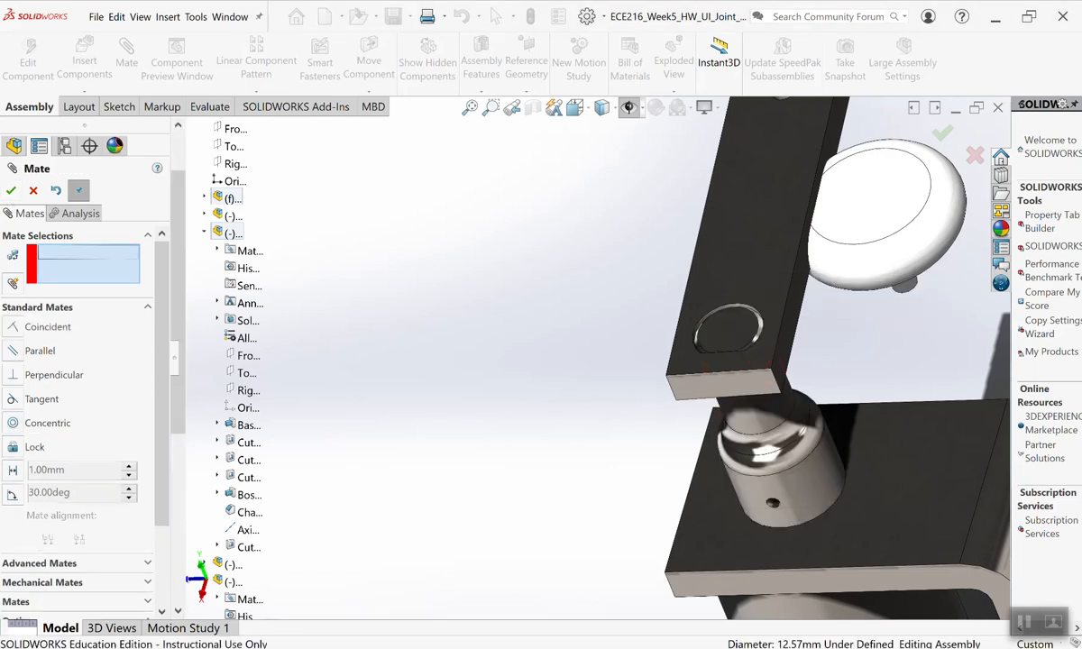
Add a concentric mate between the crank arm's small hole and the peg under the crank knob.
{"action": "scroll", "coordinate": [768, 340], "scroll_direction": "up", "scroll_amount": 7}
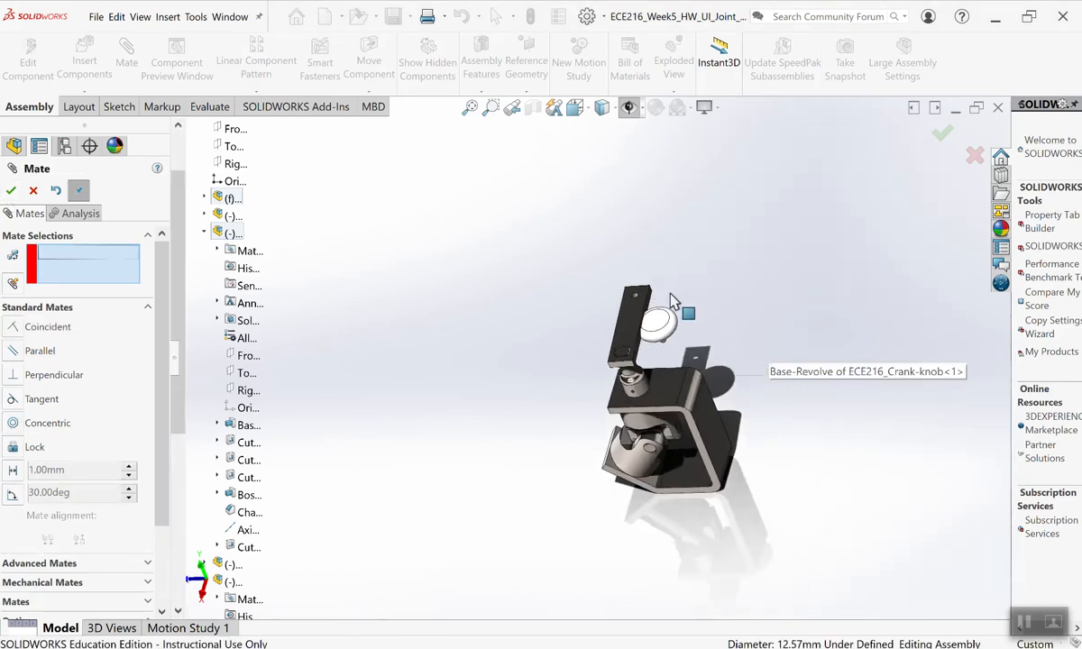
{"action": "scroll", "coordinate": [670, 294], "scroll_direction": "down", "scroll_amount": 4}
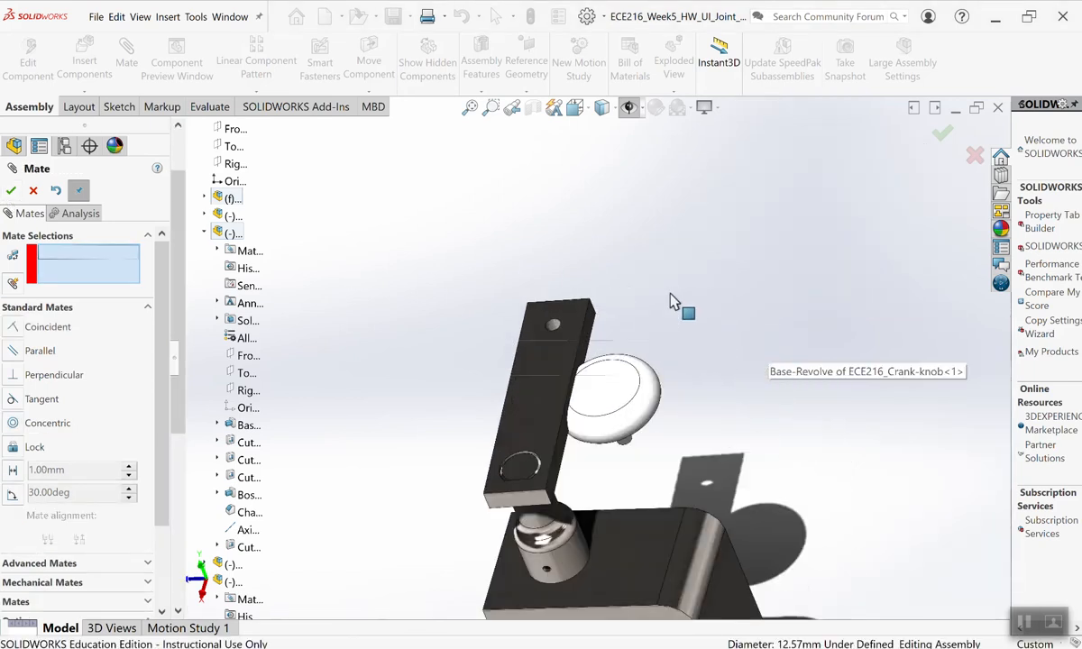
{"action": "left_click", "coordinate": [554, 332]}
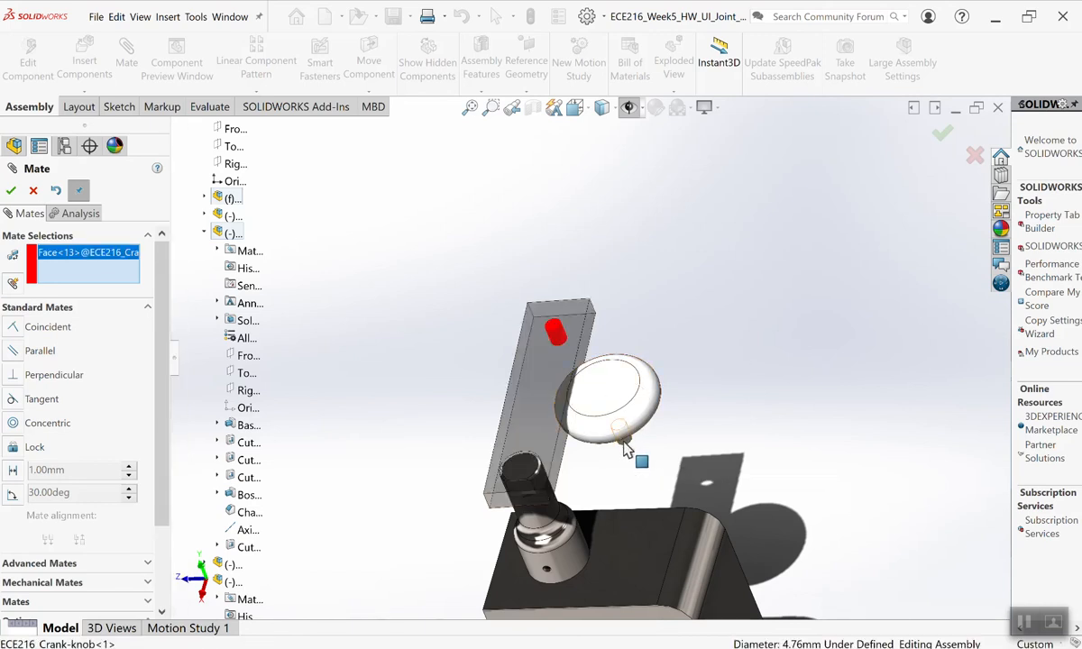
{"action": "left_click", "coordinate": [631, 449]}
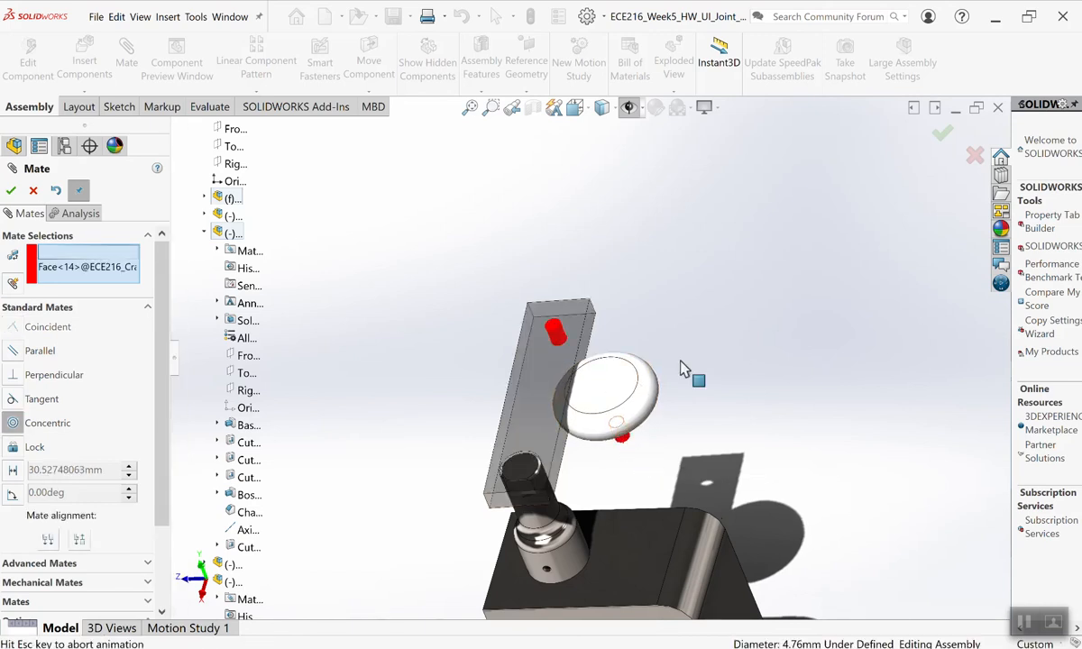
{"action": "left_click", "coordinate": [11, 190]}
Move the knob clear of the crank arm, and add a coincident mate between the arm's top face and the knob's shoulder face.
{"action": "left_click_drag", "start_coordinate": [583, 309], "coordinate": [417, 104]}
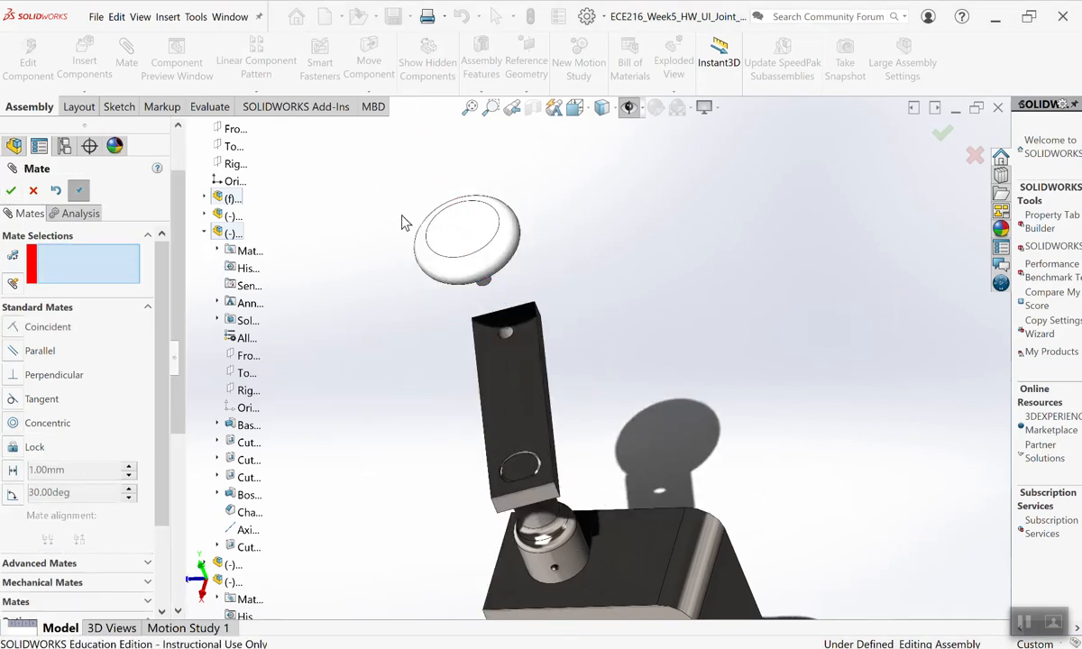
{"action": "left_click", "coordinate": [532, 342]}
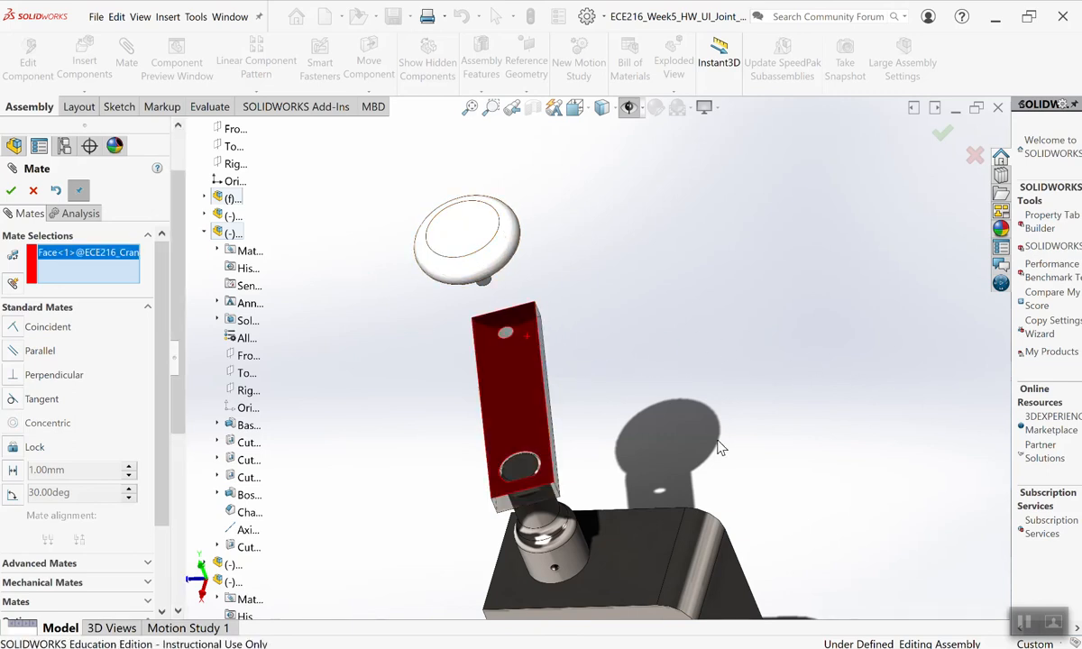
{"action": "mouse_move", "coordinate": [617, 331]}
{"action": "middle_mouse_down"}
{"action": "mouse_move", "coordinate": [566, 301]}
{"action": "mouse_move", "coordinate": [634, 343]}
{"action": "middle_mouse_up"}
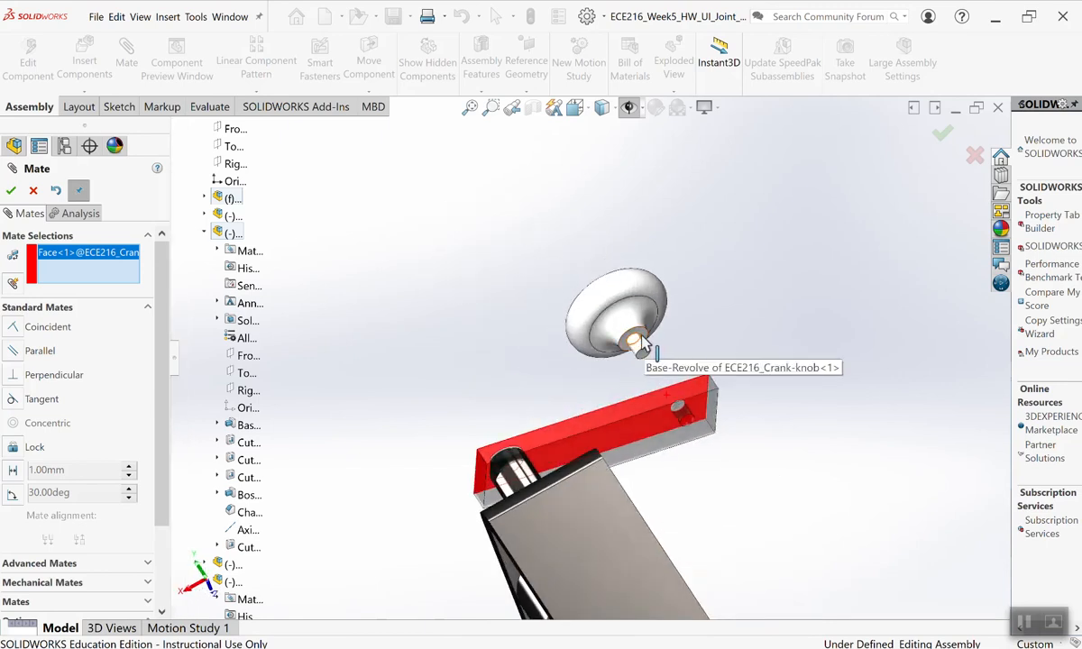
{"action": "scroll", "coordinate": [639, 341], "scroll_direction": "down", "scroll_amount": 4}
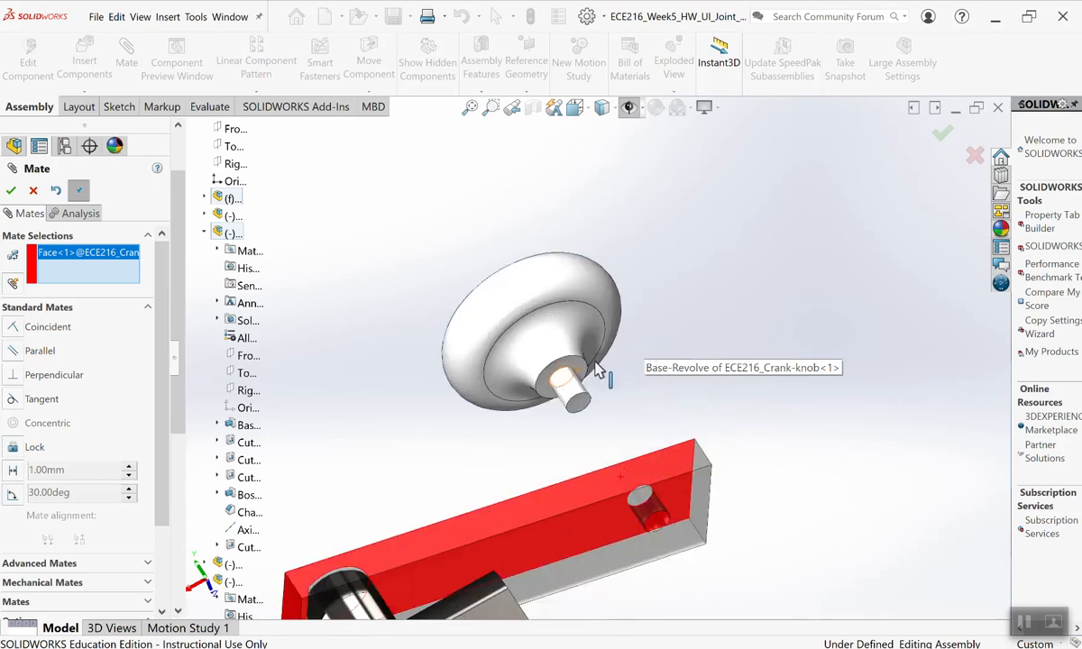
{"action": "left_click", "coordinate": [578, 372]}
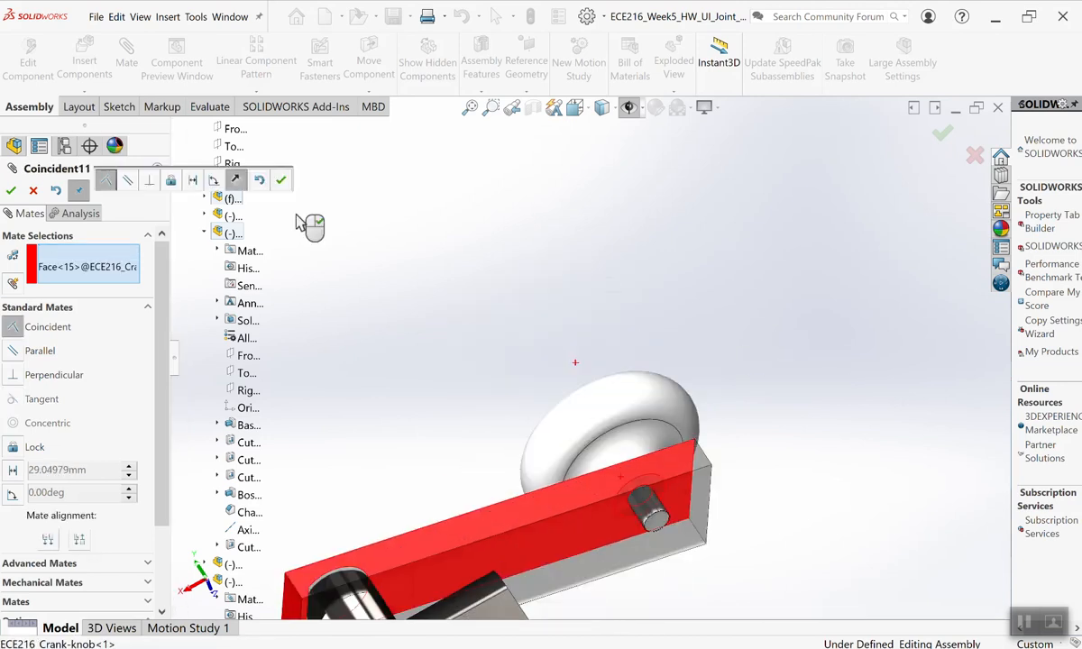
{"action": "left_click", "coordinate": [12, 191]}
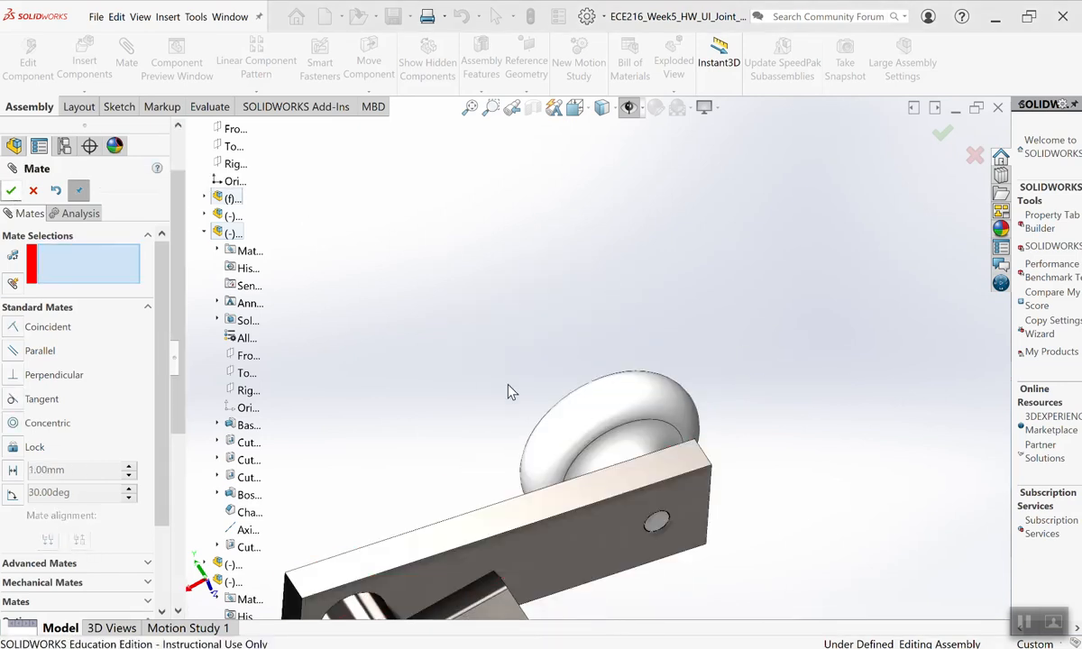
Turn the crank by its knob in an isometric view to test the joint's motion, and save the assembly.
{"action": "key", "text": "ctrl+7"}
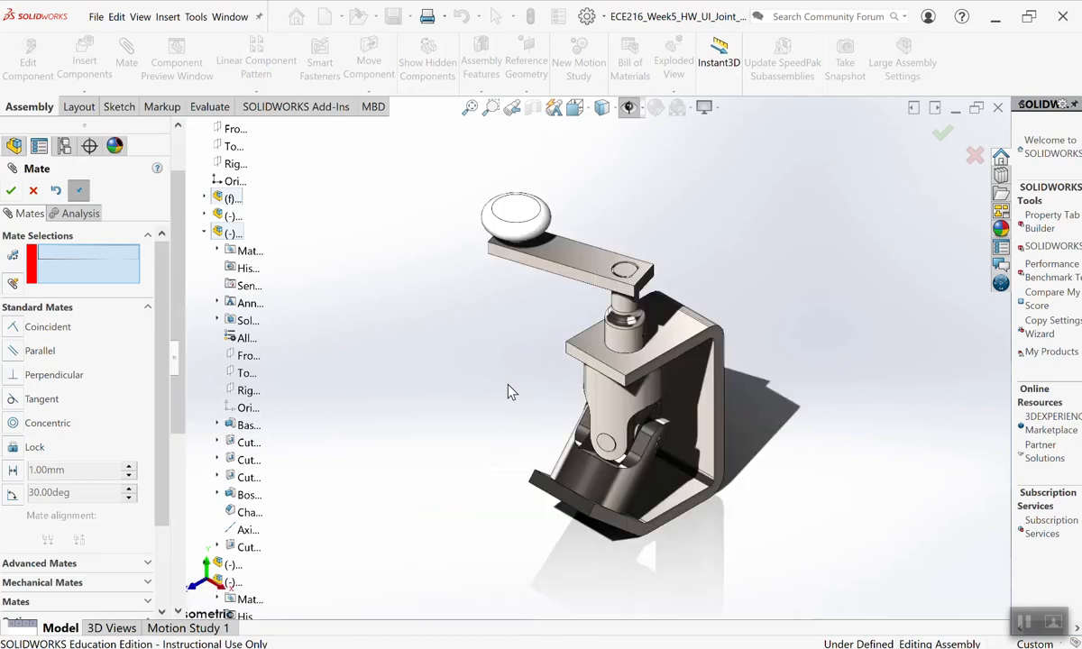
{"action": "left_click_drag", "start_coordinate": [512, 212], "coordinate": [521, 268]}
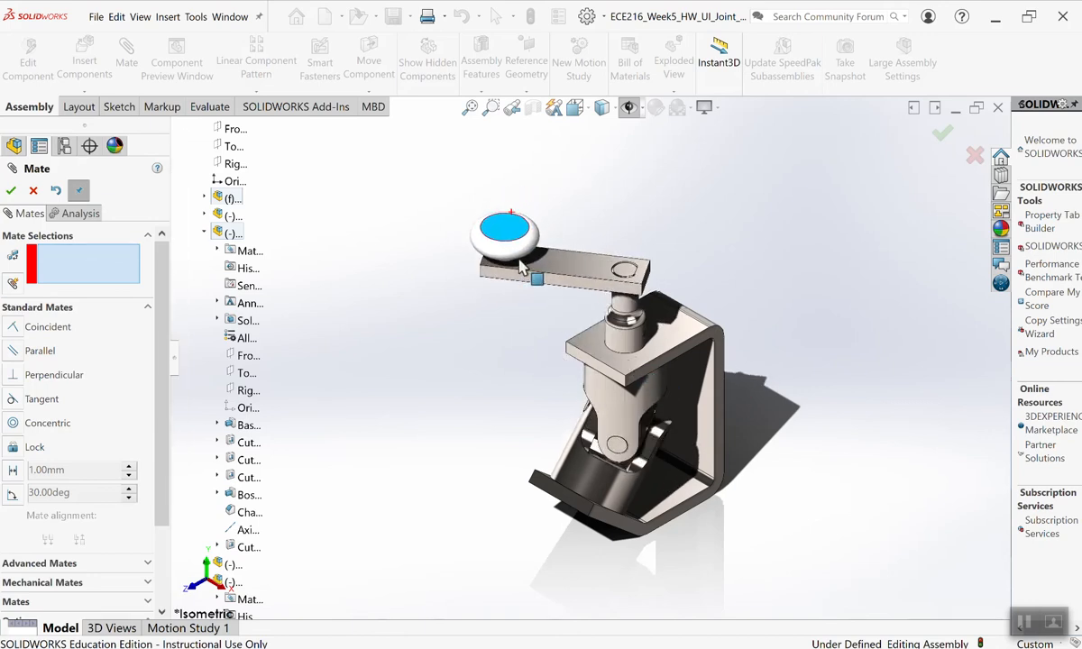
{"action": "left_click", "coordinate": [9, 191]}
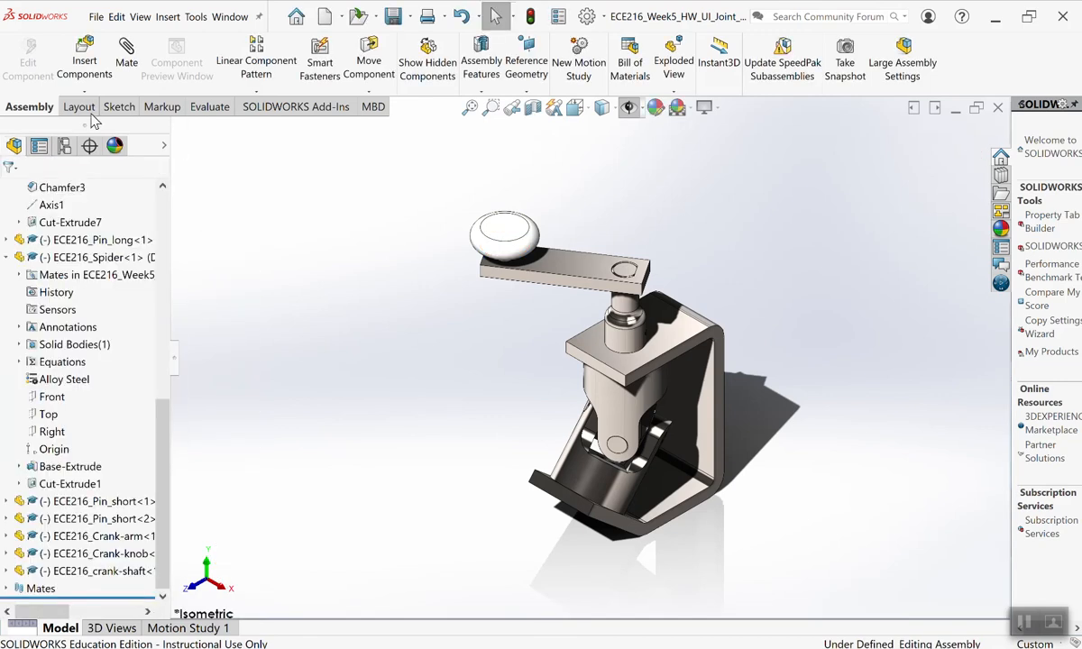
{"action": "left_click", "coordinate": [392, 17]}
{"action": "left_click", "coordinate": [361, 358]}
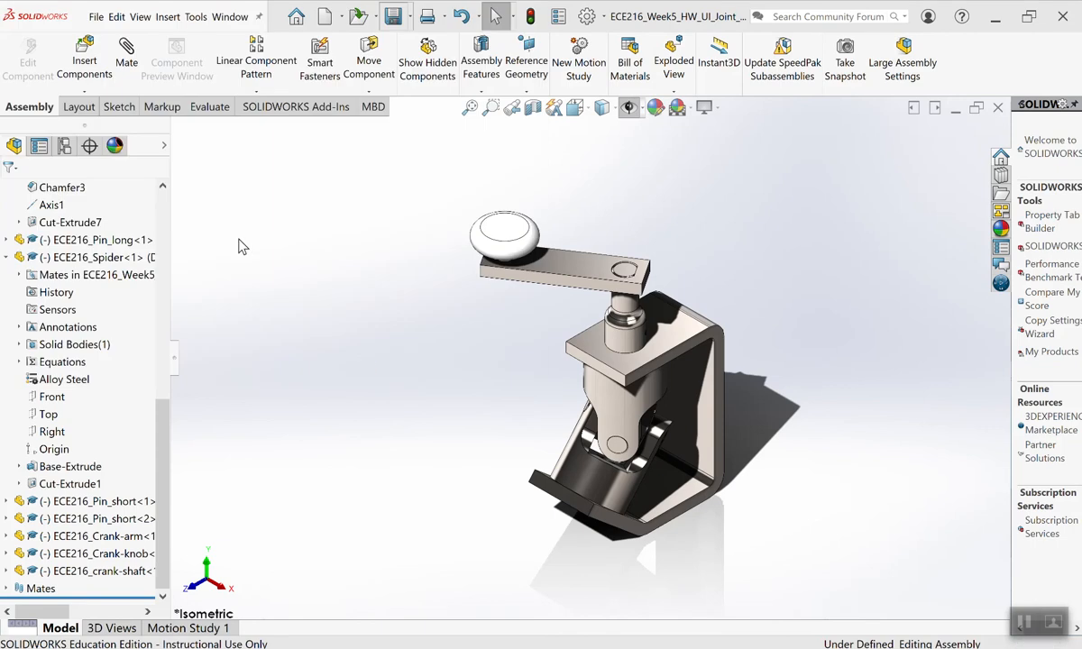
{"action": "left_click", "coordinate": [584, 257]}
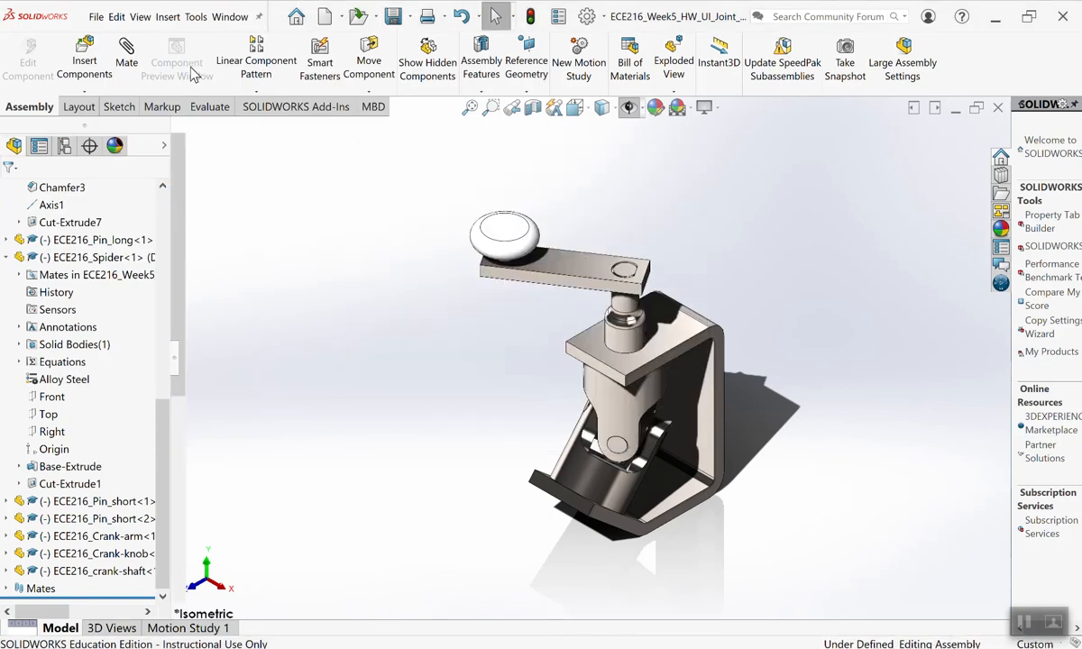
Run a Clearance Verification between the spider and the female yoke in millimetres.
{"action": "left_click", "coordinate": [210, 106]}
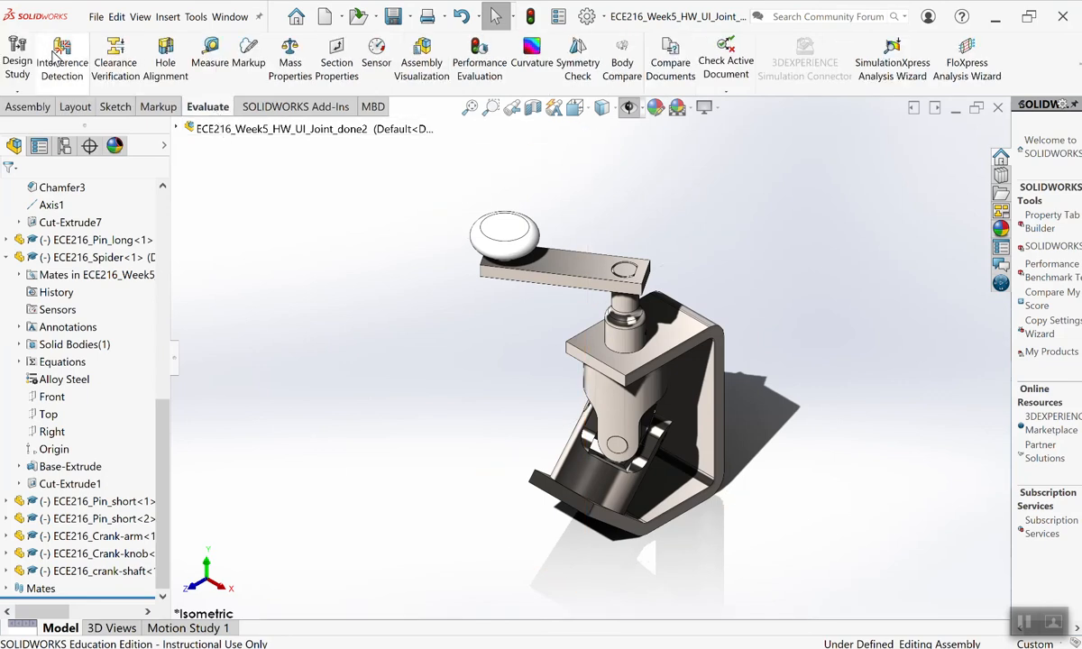
{"action": "left_click", "coordinate": [116, 56]}
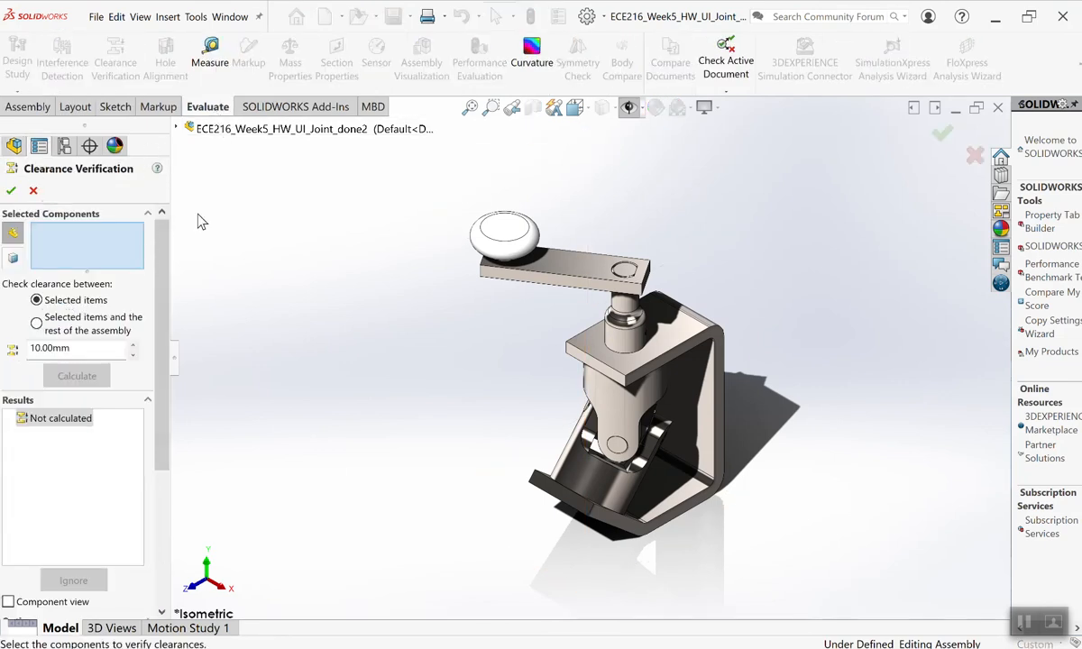
{"action": "scroll", "coordinate": [568, 456], "scroll_direction": "down", "scroll_amount": 8}
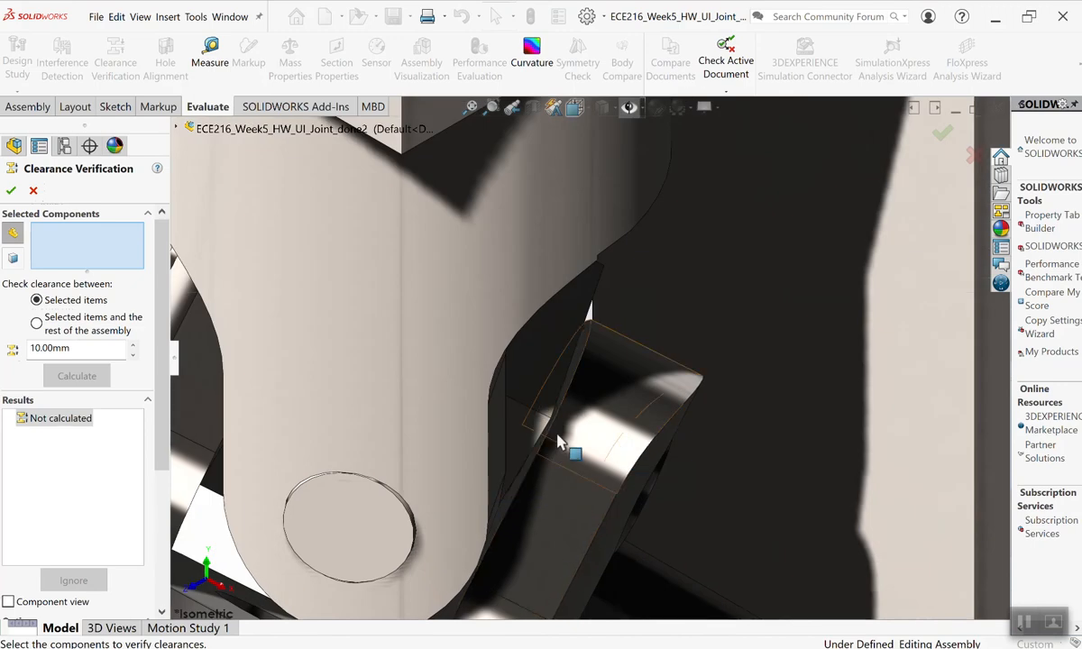
{"action": "left_click", "coordinate": [591, 390]}
{"action": "left_click", "coordinate": [597, 403]}
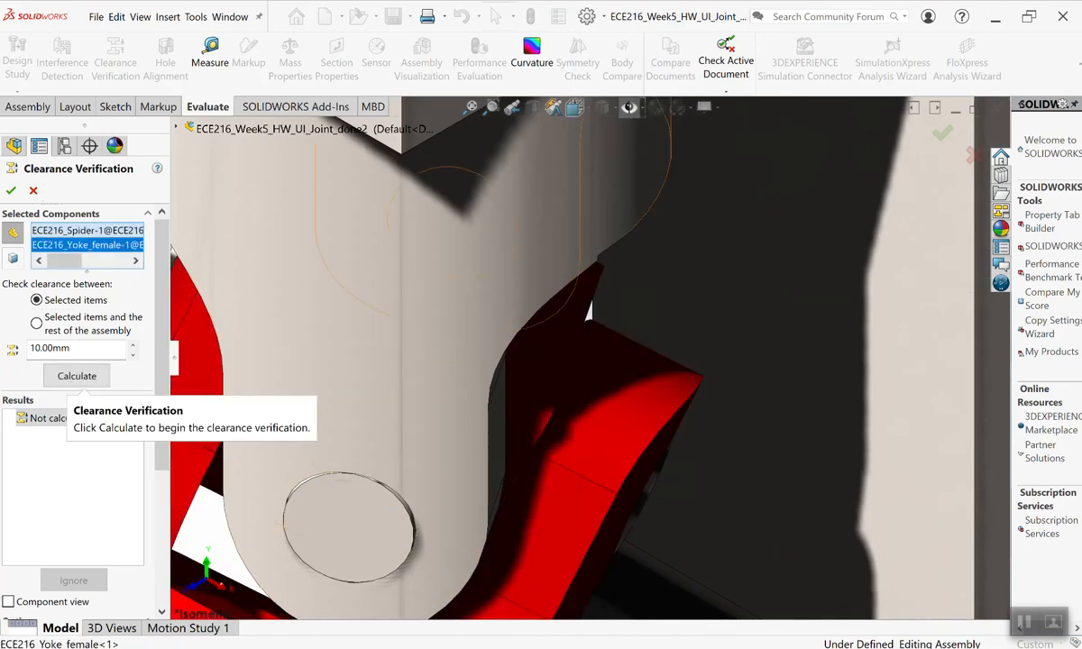
{"action": "left_click", "coordinate": [71, 377]}
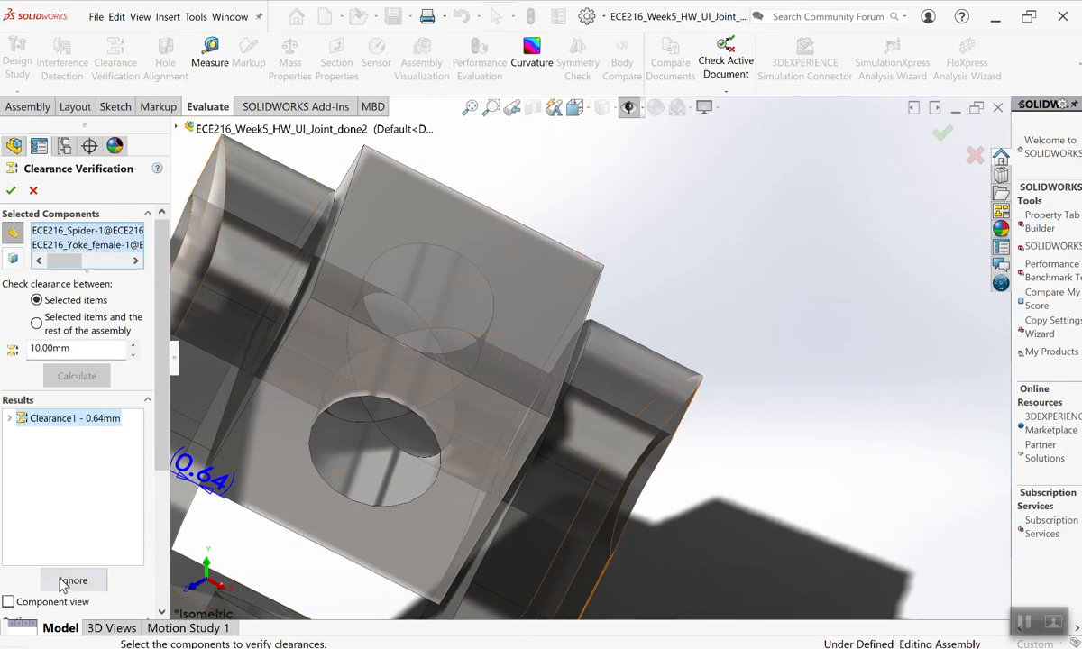
{"action": "left_click", "coordinate": [10, 190]}
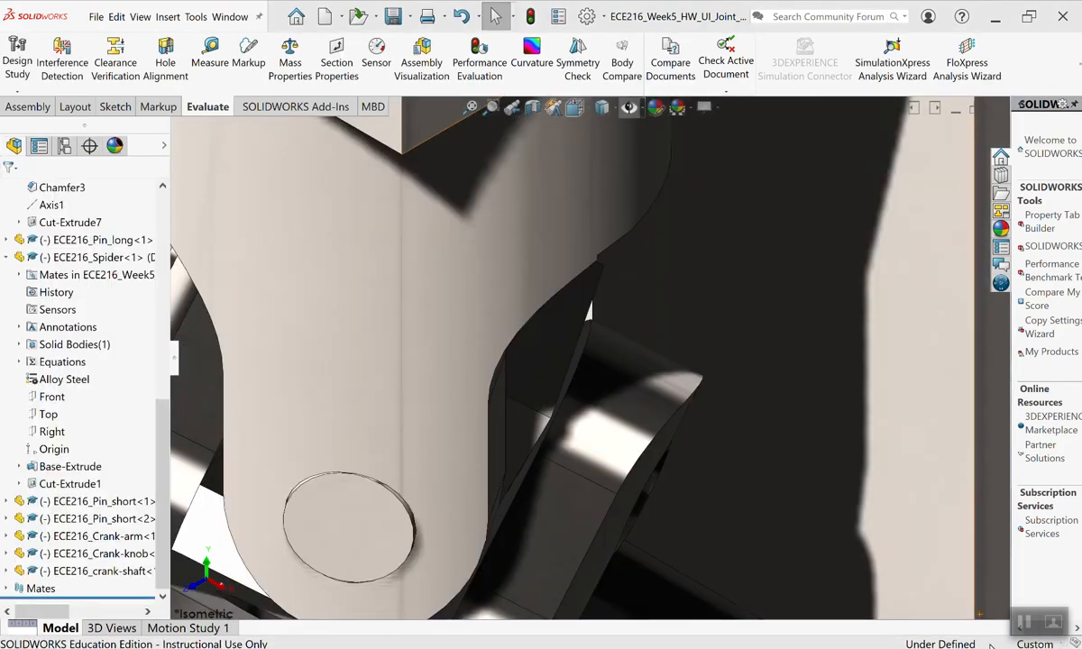
Set the assembly's unit system to IPS (inch, pound, second) and collapse the component branches in the feature tree.
{"action": "left_click", "coordinate": [587, 17]}
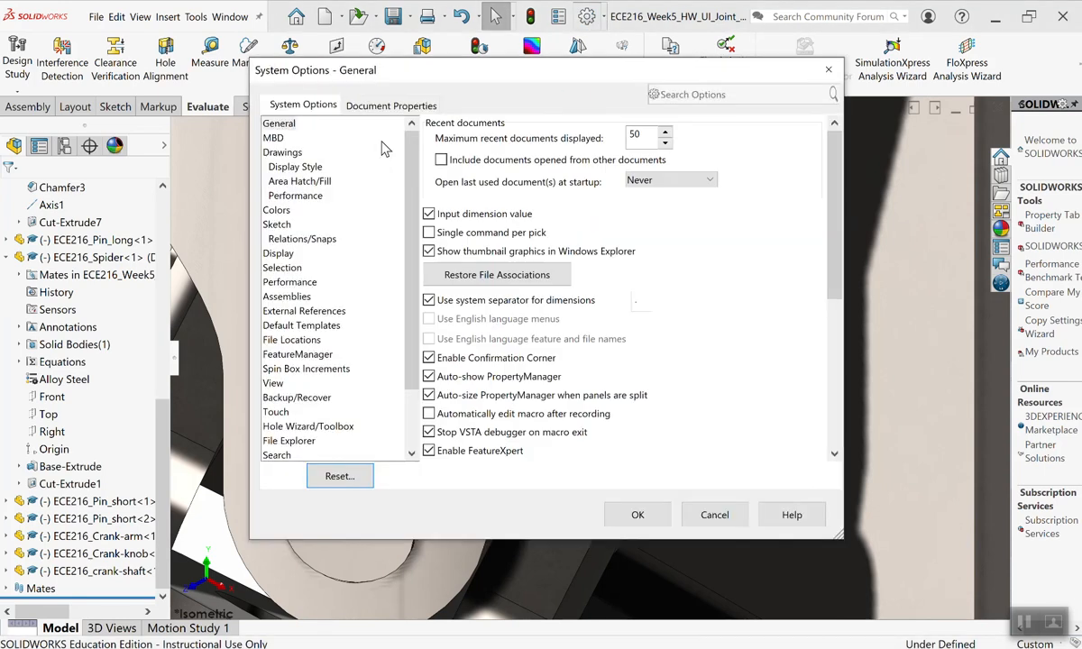
{"action": "left_click", "coordinate": [382, 107]}
{"action": "left_click", "coordinate": [272, 238]}
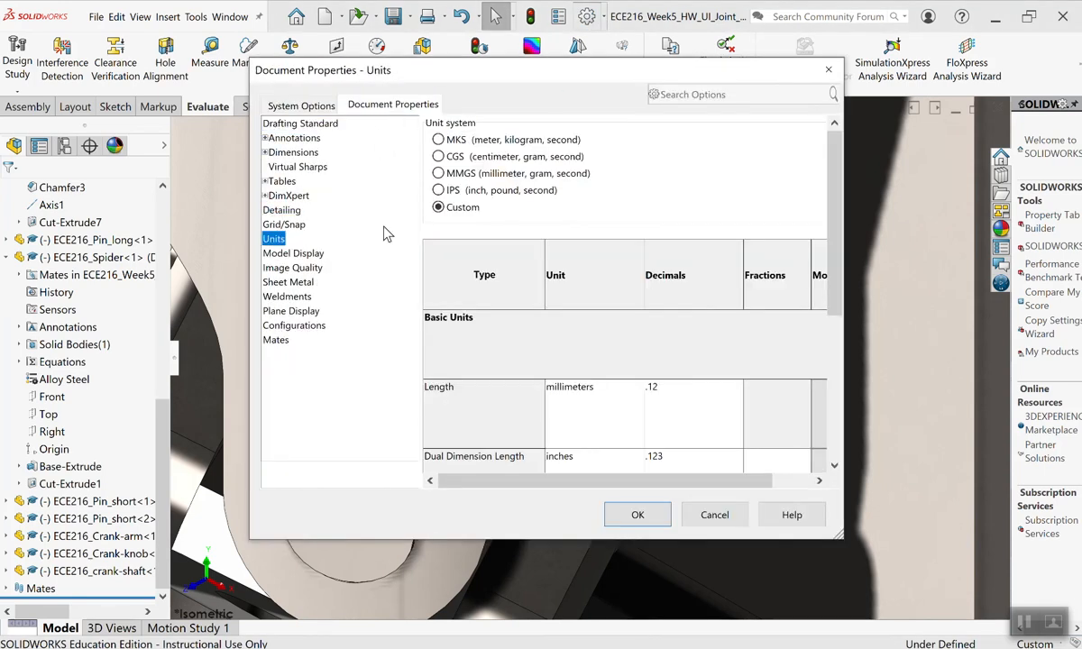
{"action": "left_click", "coordinate": [439, 190]}
{"action": "left_click", "coordinate": [638, 514]}
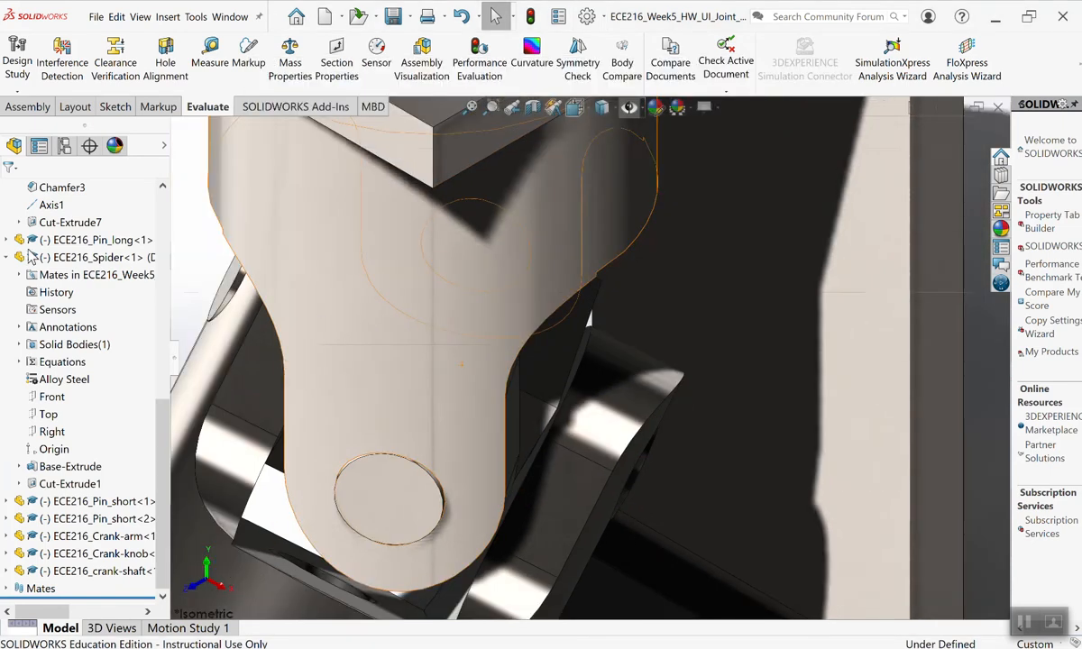
{"action": "scroll", "coordinate": [8, 270], "scroll_direction": "up", "scroll_amount": 7}
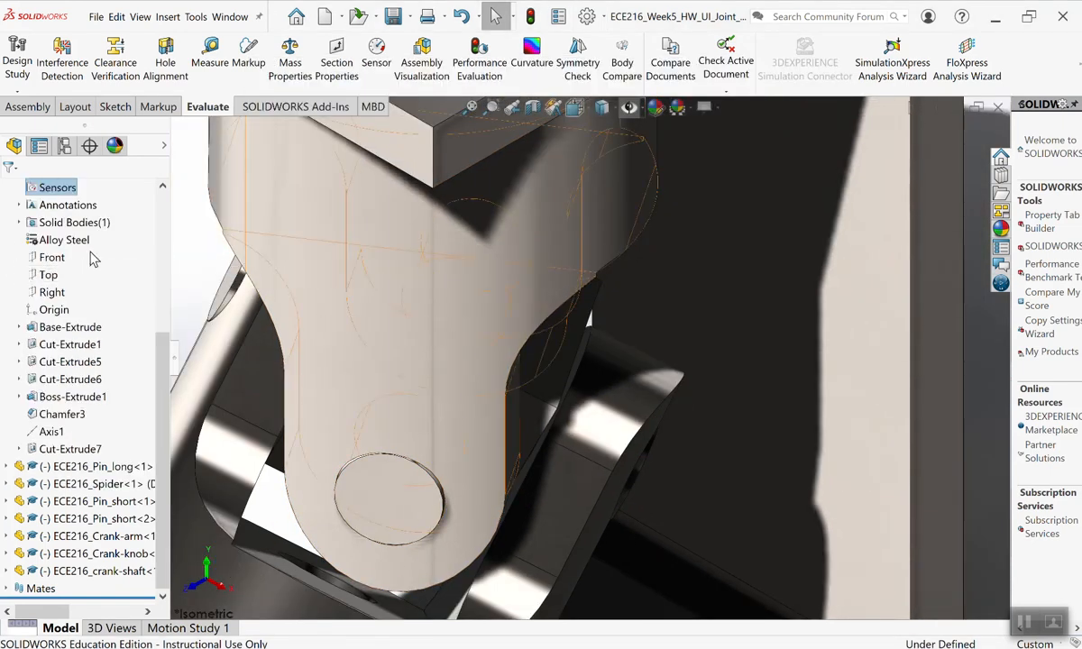
{"action": "left_click", "coordinate": [7, 275]}
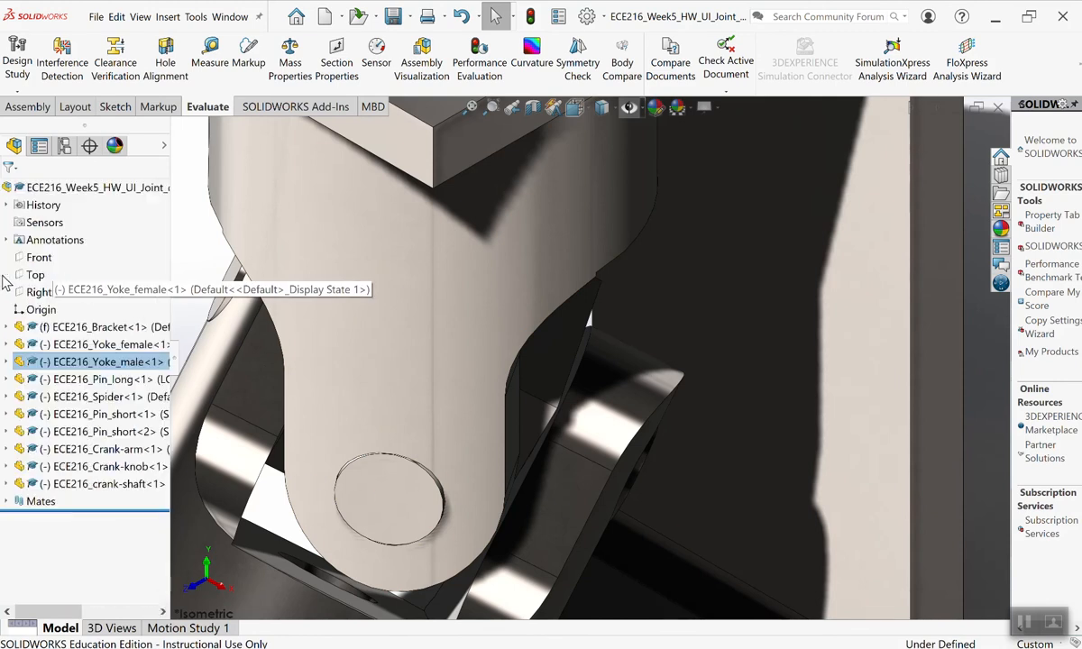
Verify the clearance between the spider and the female yoke again in inches, and inspect the marked gap up close.
{"action": "left_click", "coordinate": [117, 60]}
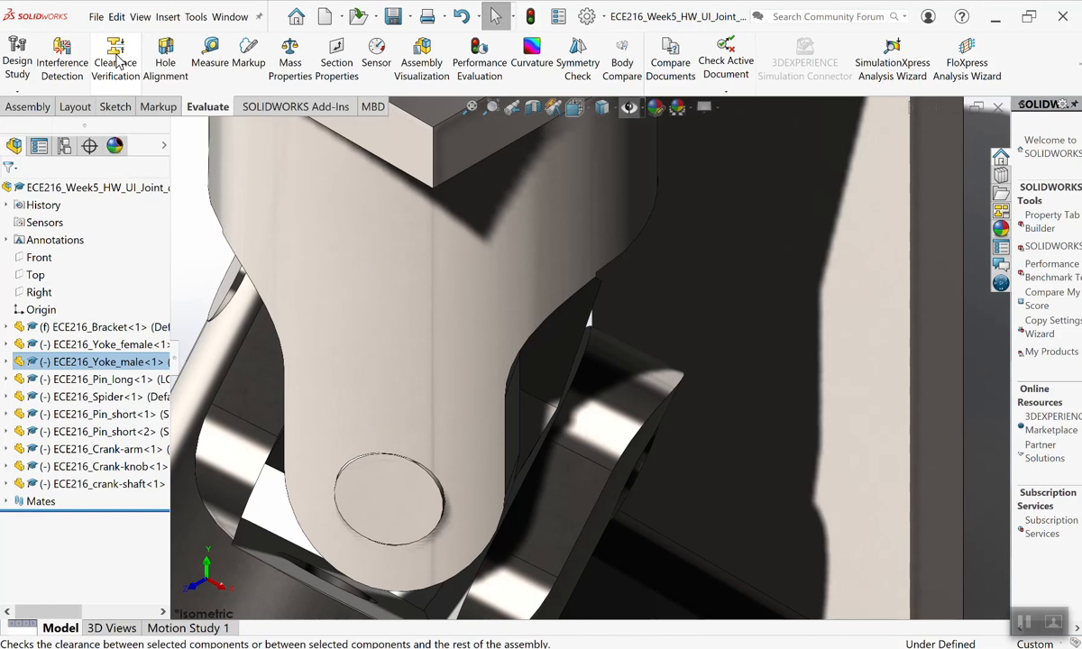
{"action": "left_click", "coordinate": [586, 406]}
{"action": "left_click", "coordinate": [606, 442]}
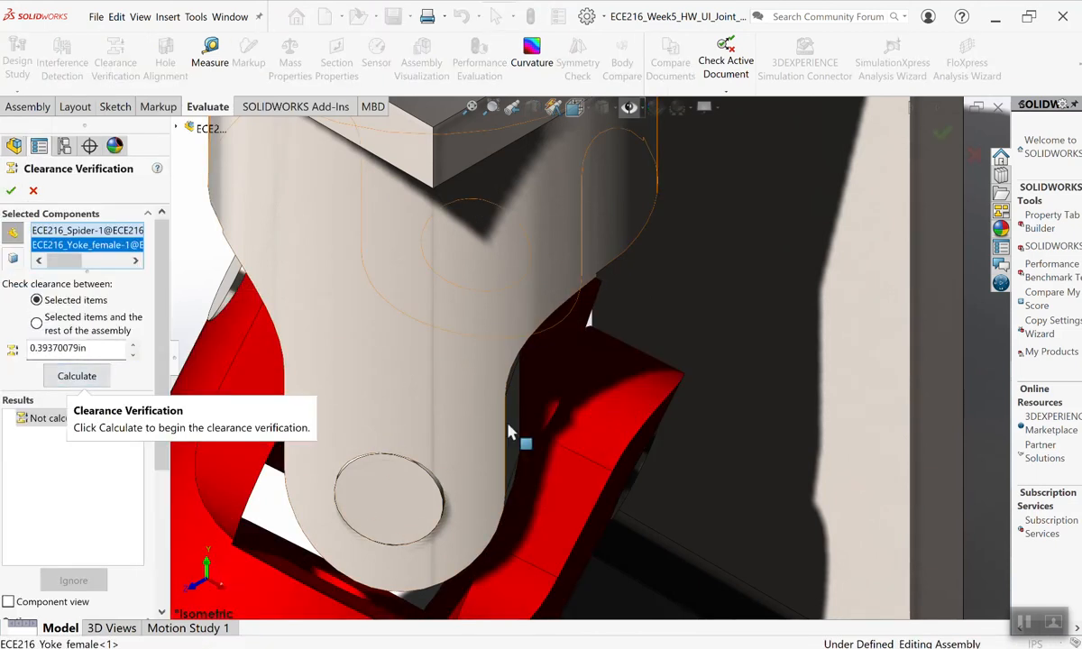
{"action": "scroll", "coordinate": [554, 464], "scroll_direction": "up", "scroll_amount": 5}
{"action": "scroll", "coordinate": [554, 424], "scroll_direction": "down", "scroll_amount": 8}
{"action": "middle_click_drag", "start_coordinate": [604, 200], "coordinate": [737, 527]}
{"action": "scroll", "coordinate": [737, 527], "scroll_direction": "up", "scroll_amount": 4}
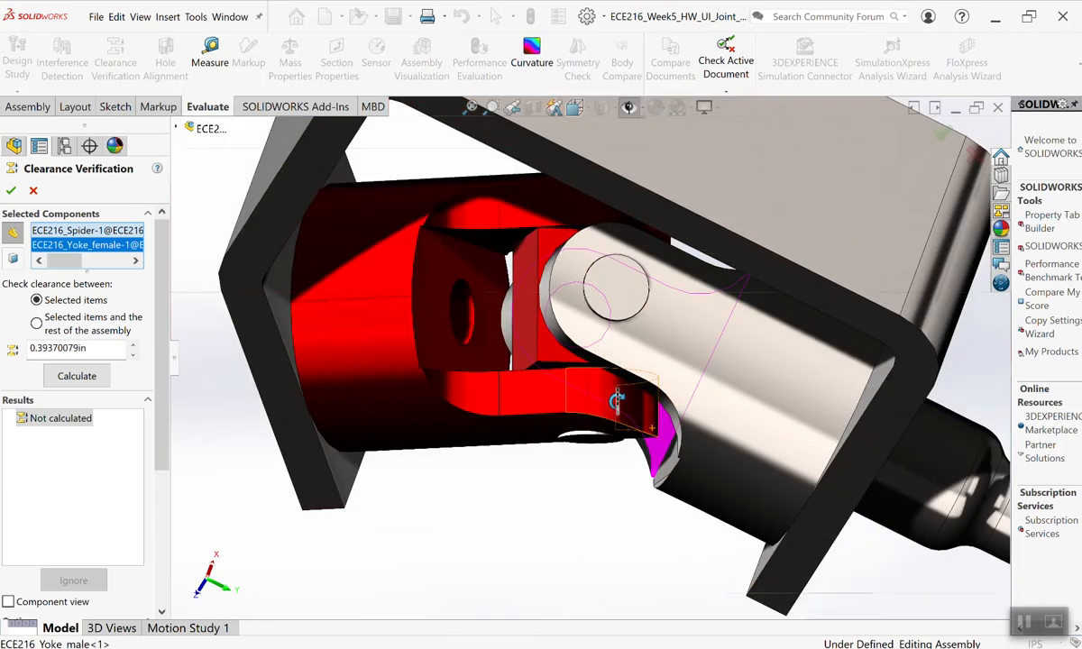
{"action": "left_click", "coordinate": [77, 375]}
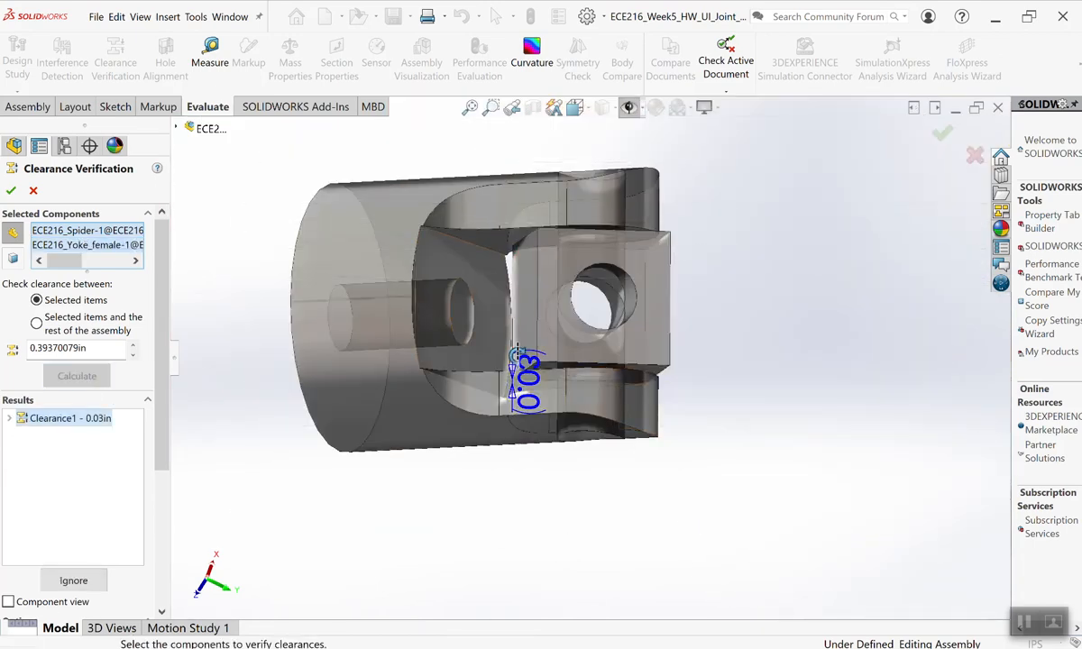
{"action": "scroll", "coordinate": [505, 360], "scroll_direction": "up", "scroll_amount": 3}
{"action": "scroll", "coordinate": [539, 370], "scroll_direction": "down", "scroll_amount": 6}
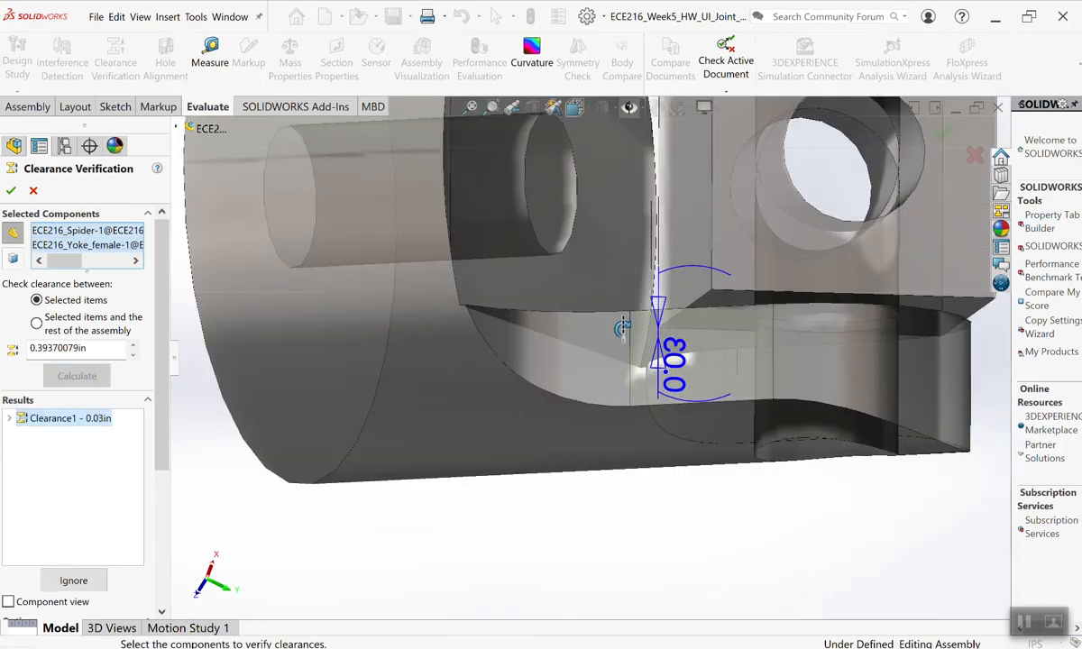
{"action": "middle_click_drag", "start_coordinate": [629, 355], "coordinate": [667, 440]}
{"action": "scroll", "coordinate": [729, 297], "scroll_direction": "down", "scroll_amount": 2}
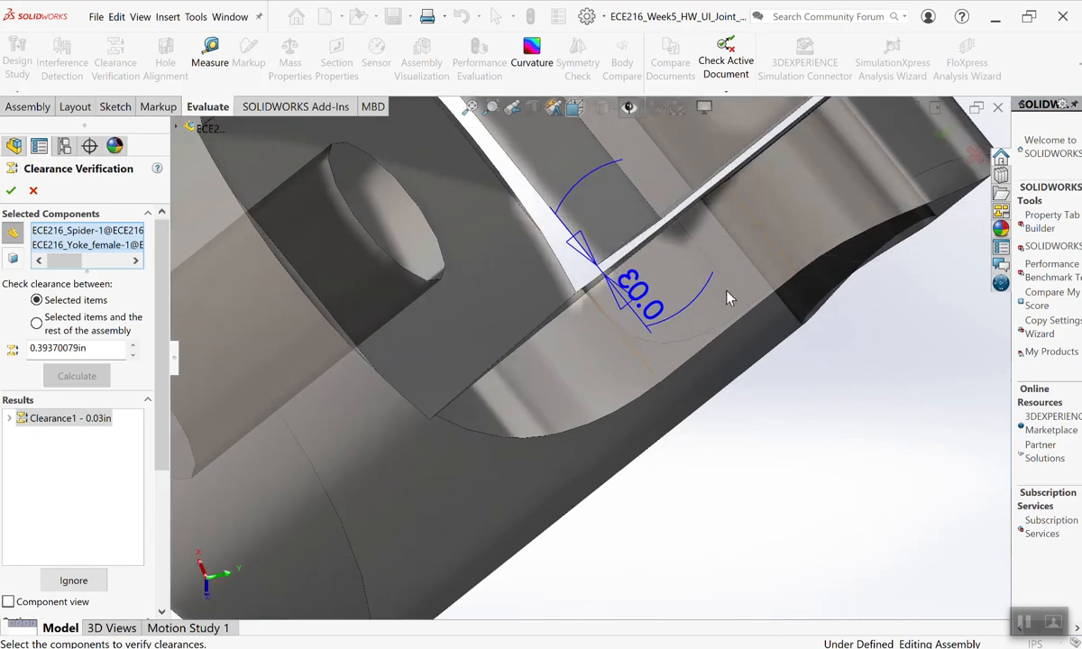
Close the clearance check and run Interference Detection on the whole assembly in an isometric view.
{"action": "left_click", "coordinate": [12, 192]}
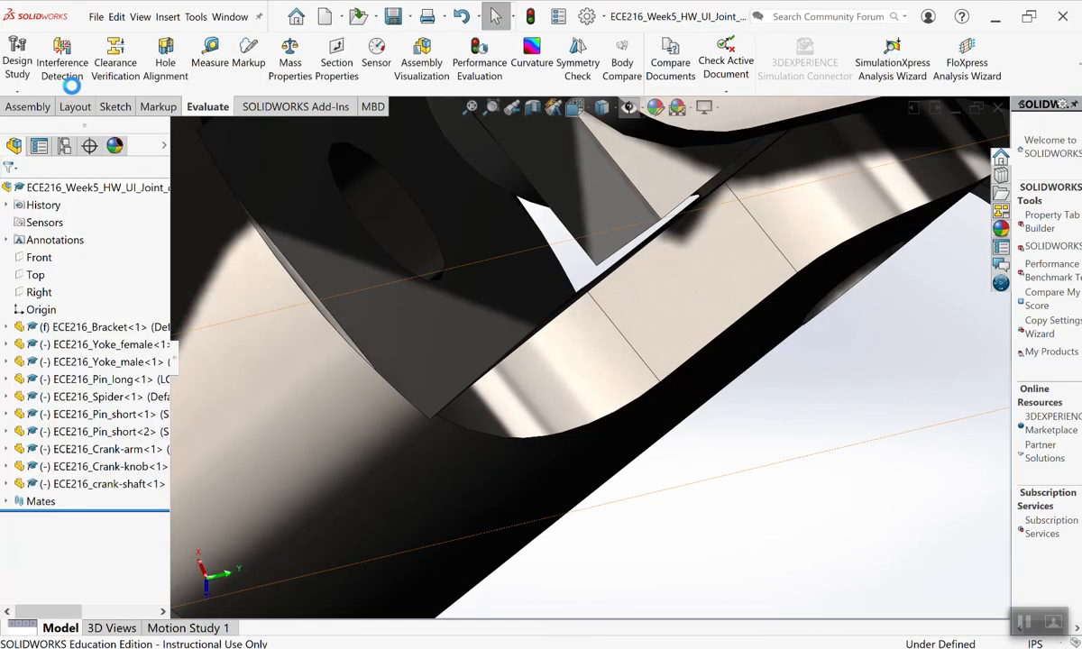
{"action": "key", "text": "ctrl+7"}
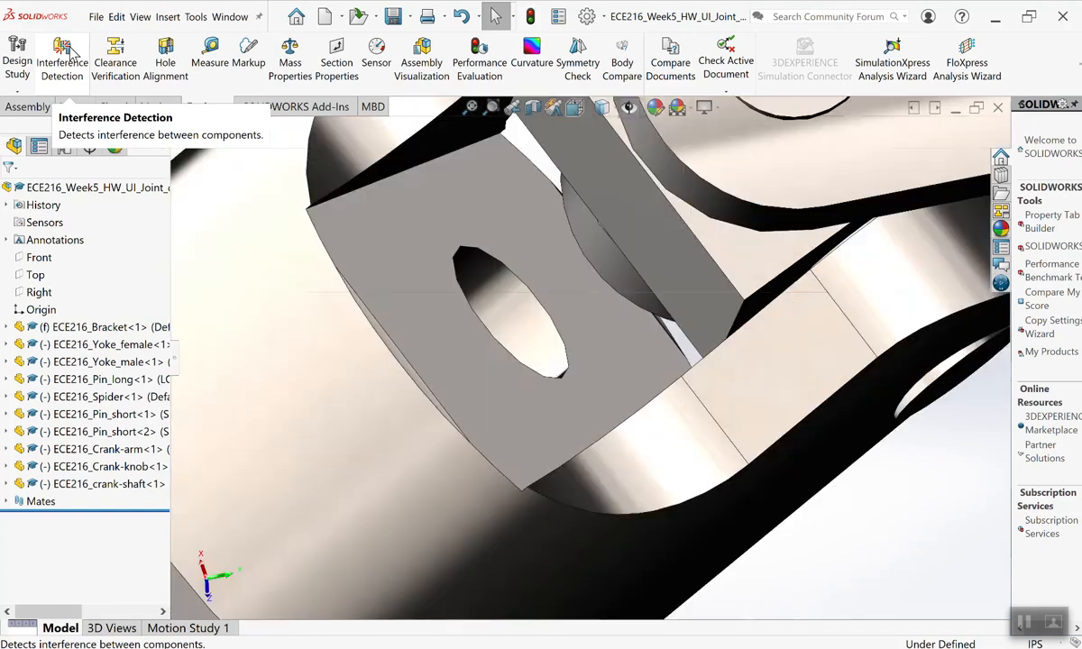
{"action": "left_click", "coordinate": [65, 56]}
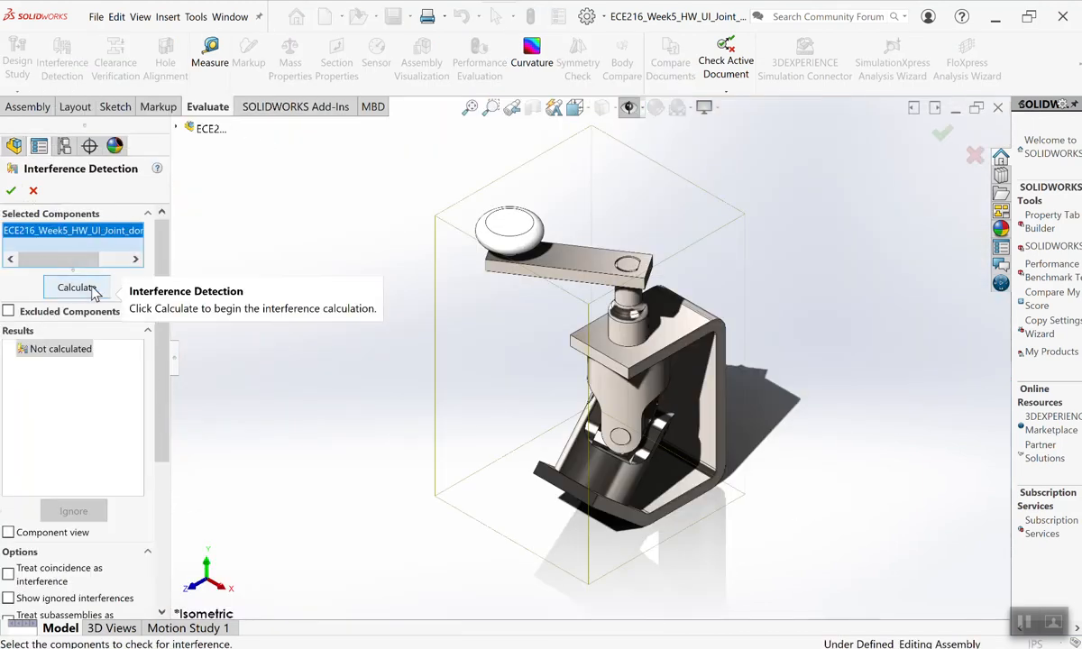
{"action": "left_click", "coordinate": [92, 289]}
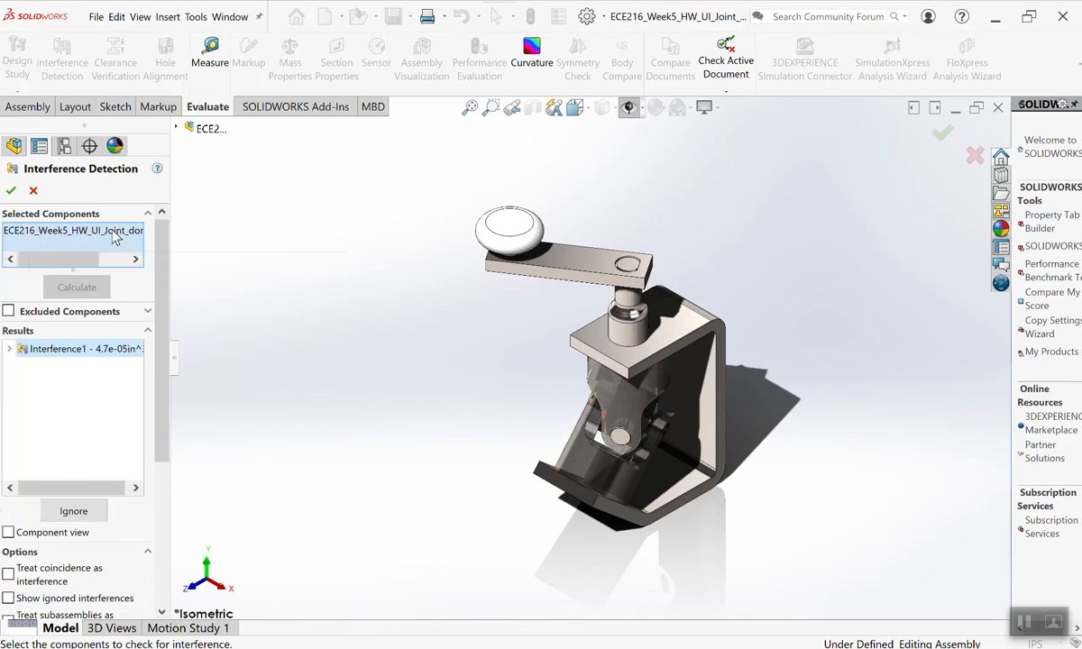
Inspect the marked interference volume inside the joint up close and list the components involved in it.
{"action": "middle_click_drag", "start_coordinate": [598, 403], "coordinate": [704, 480]}
{"action": "scroll", "coordinate": [538, 319], "scroll_direction": "down", "scroll_amount": 7}
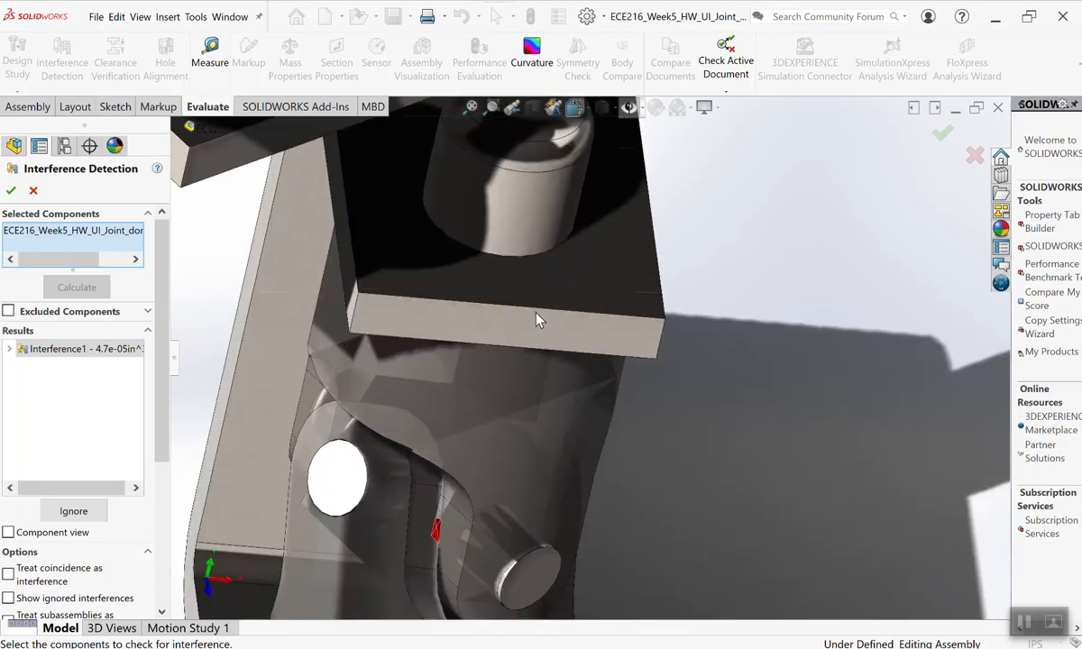
{"action": "scroll", "coordinate": [538, 320], "scroll_direction": "up", "scroll_amount": 1}
{"action": "scroll", "coordinate": [433, 500], "scroll_direction": "up", "scroll_amount": 1}
{"action": "scroll", "coordinate": [480, 491], "scroll_direction": "down", "scroll_amount": 6}
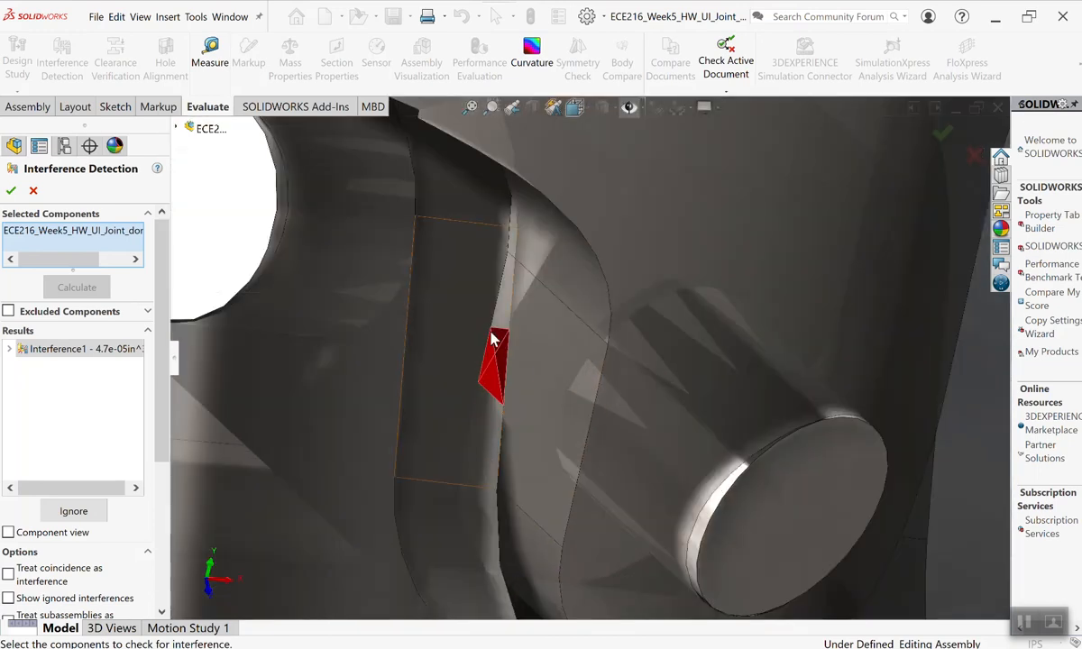
{"action": "middle_click_drag", "start_coordinate": [595, 365], "coordinate": [541, 361]}
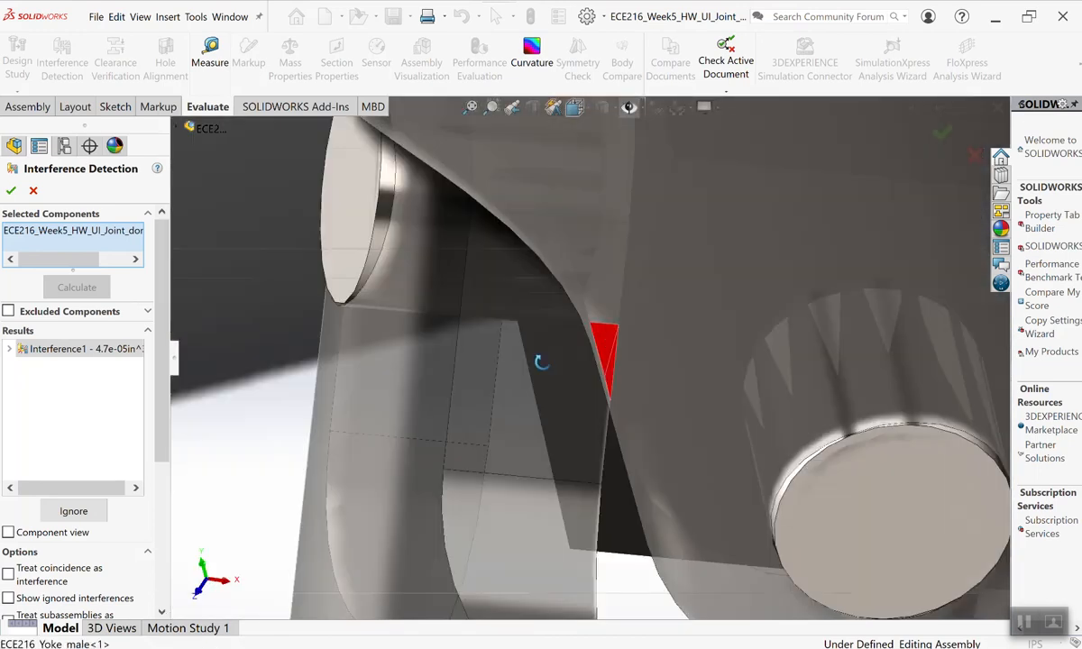
{"action": "double_click", "coordinate": [94, 353]}
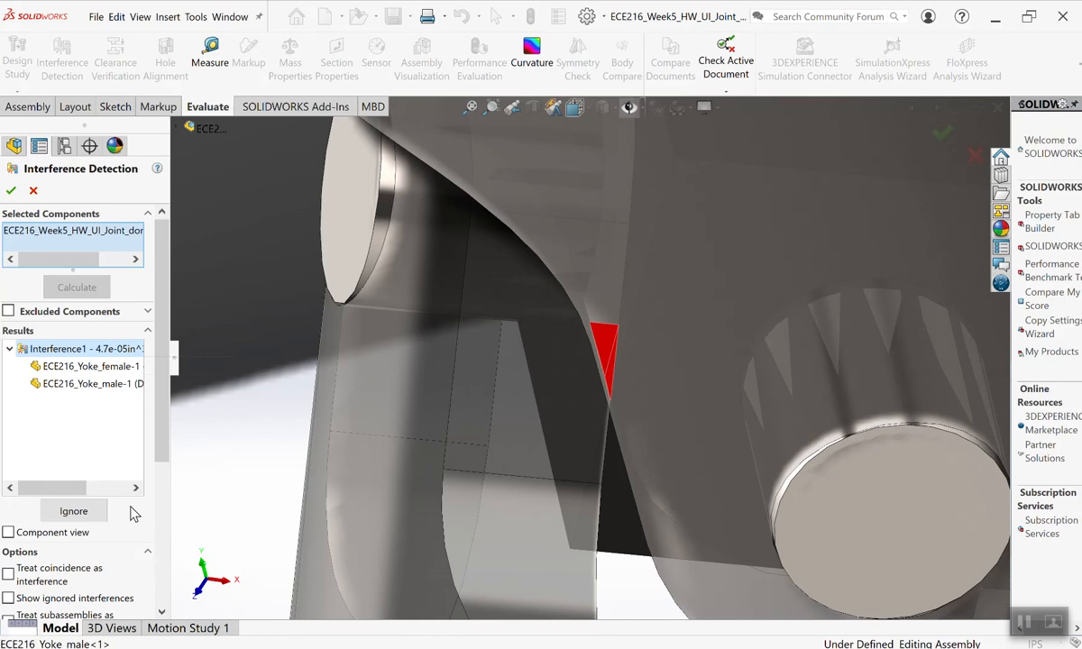
Replace the checked components with only the short pin and the male yoke, and calculate their interference.
{"action": "left_click", "coordinate": [34, 233]}
{"action": "right_click", "coordinate": [34, 231]}
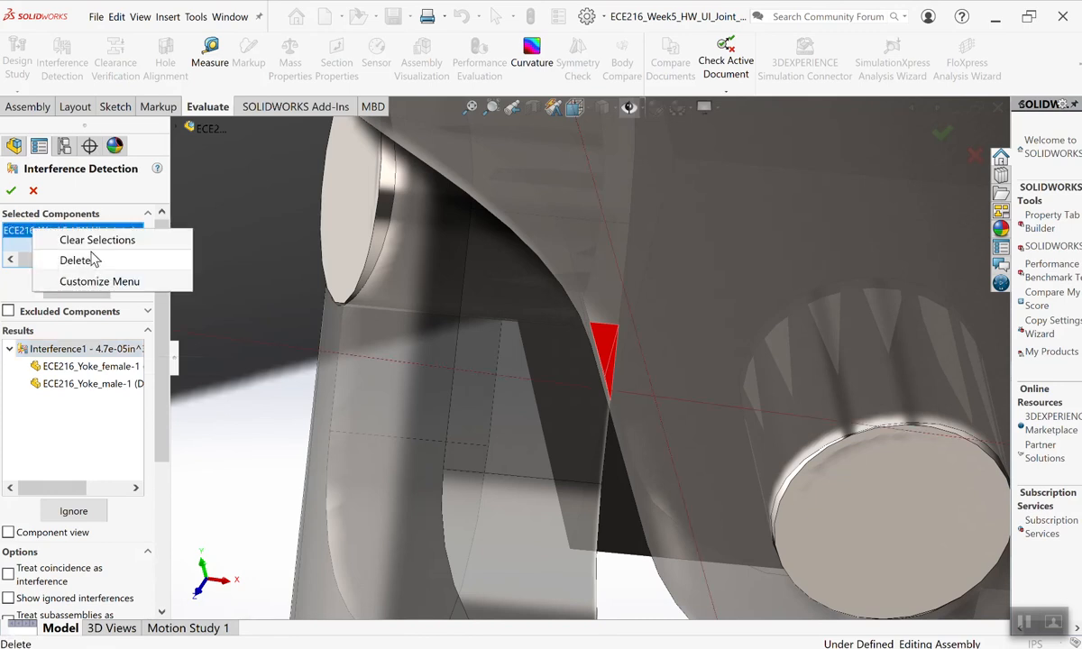
{"action": "left_click", "coordinate": [90, 242]}
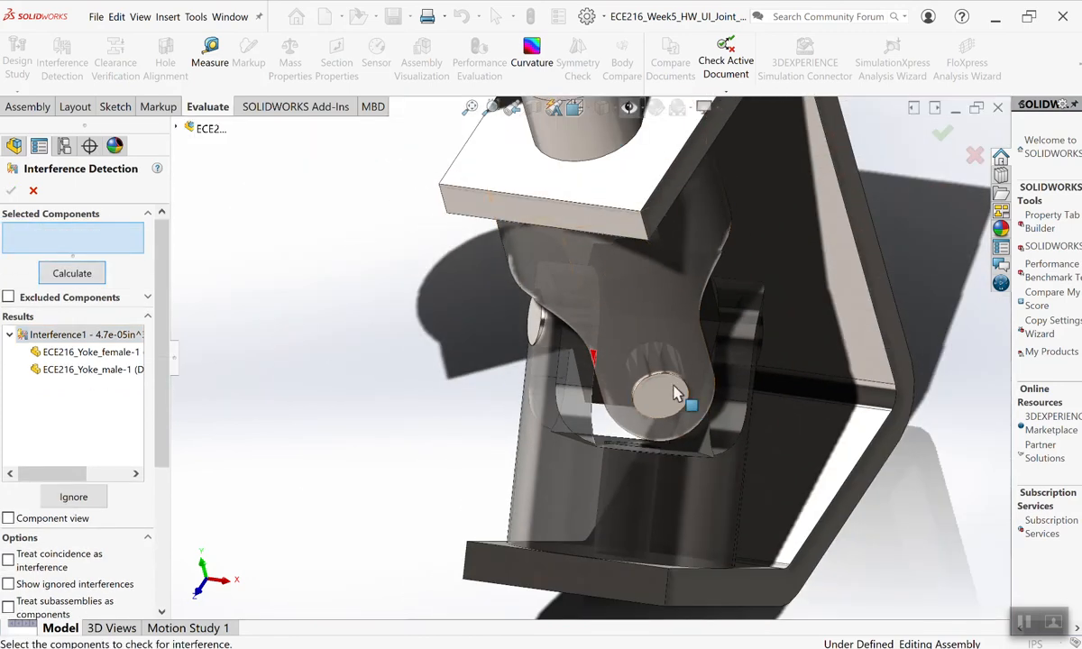
{"action": "left_click", "coordinate": [675, 393]}
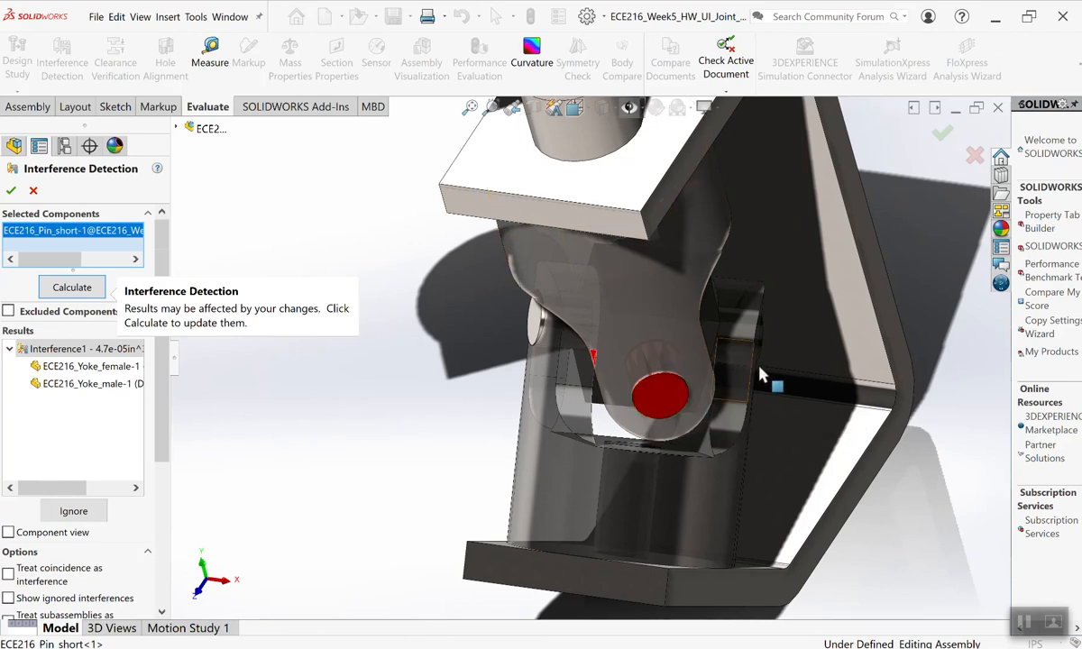
{"action": "left_click", "coordinate": [598, 413]}
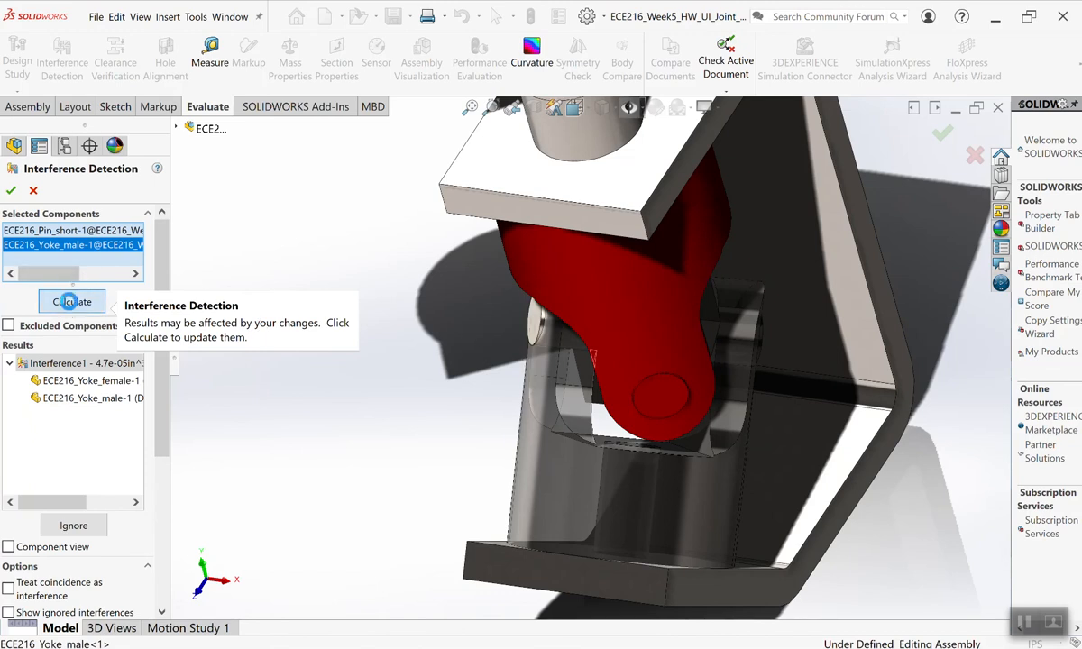
{"action": "left_click", "coordinate": [72, 304]}
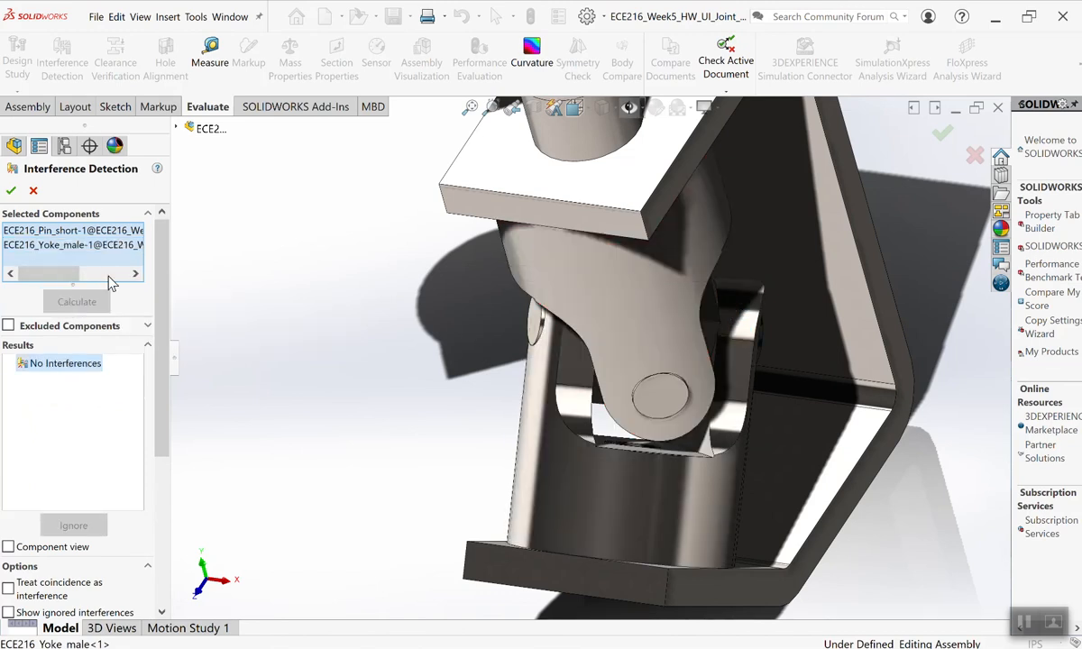
Check interference between only the crank shaft and the bracket, and close the check.
{"action": "right_click", "coordinate": [71, 235]}
{"action": "left_click", "coordinate": [126, 262]}
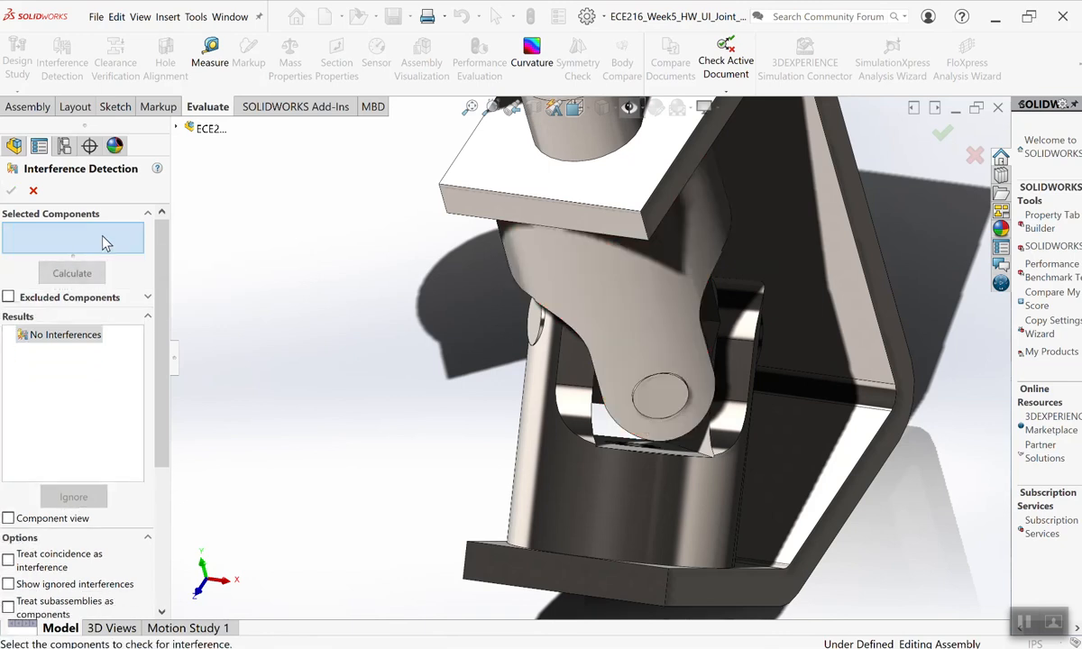
{"action": "scroll", "coordinate": [669, 245], "scroll_direction": "up", "scroll_amount": 3}
{"action": "left_click", "coordinate": [589, 220]}
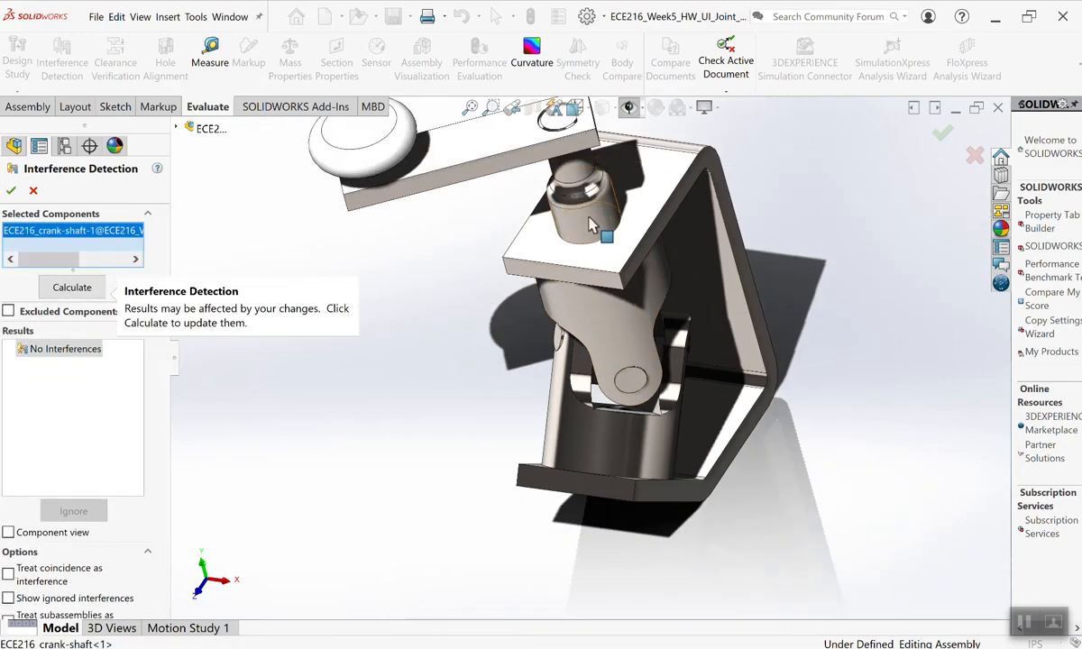
{"action": "left_click", "coordinate": [603, 270]}
{"action": "left_click", "coordinate": [65, 304]}
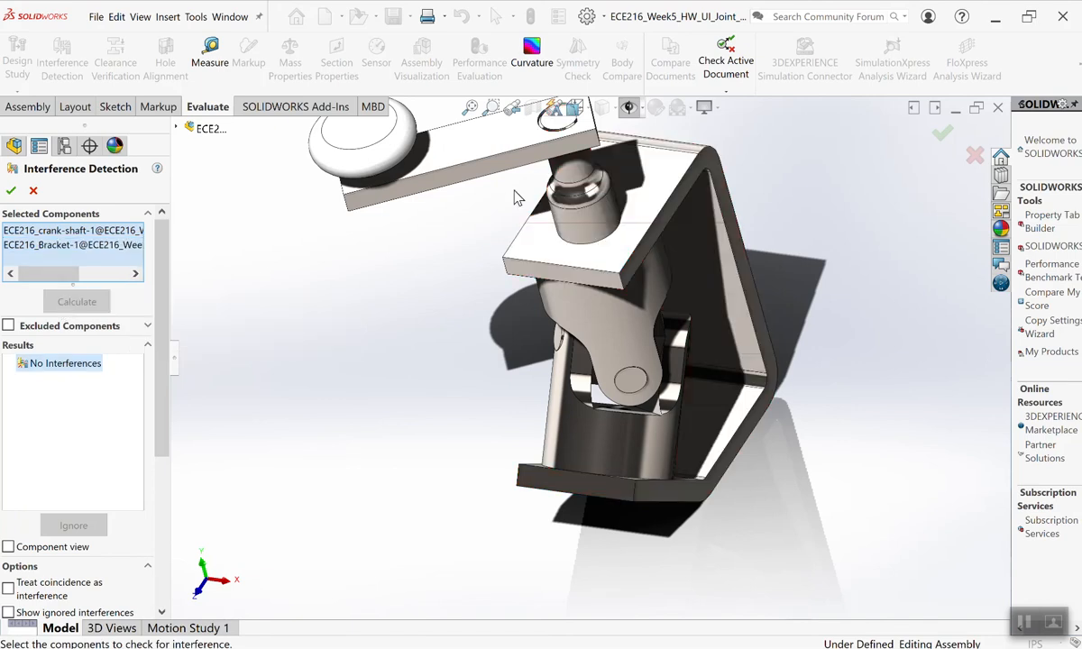
{"action": "left_click", "coordinate": [10, 191]}
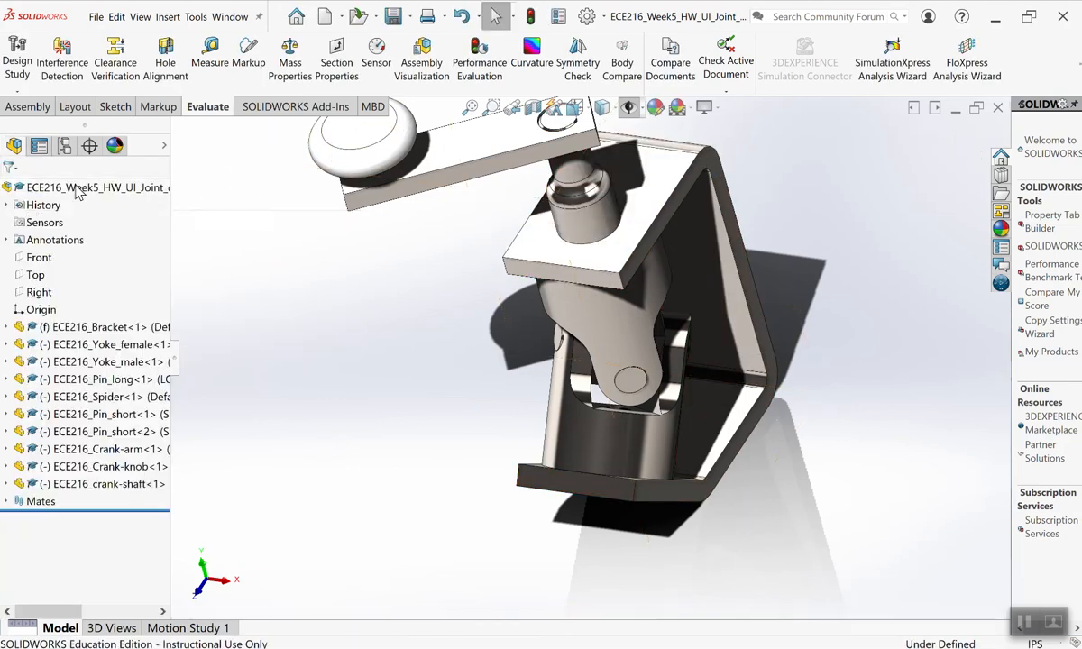
Repeat Interference Detection with the complete assembly selected from the feature tree, and close it.
{"action": "left_click", "coordinate": [79, 193]}
{"action": "left_click", "coordinate": [59, 63]}
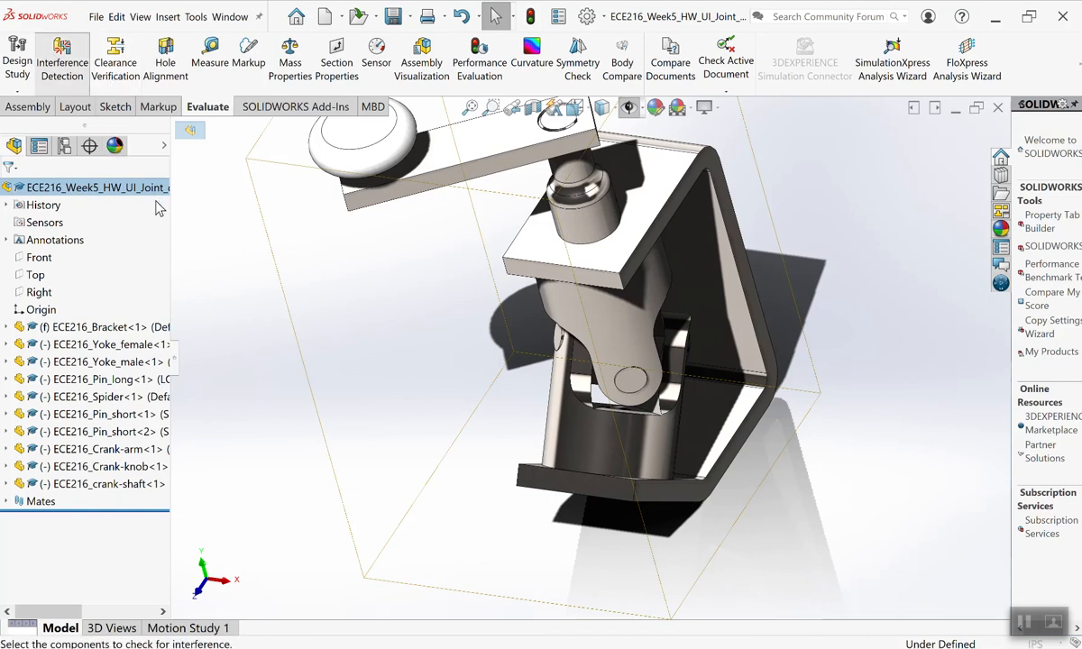
{"action": "left_click", "coordinate": [76, 282]}
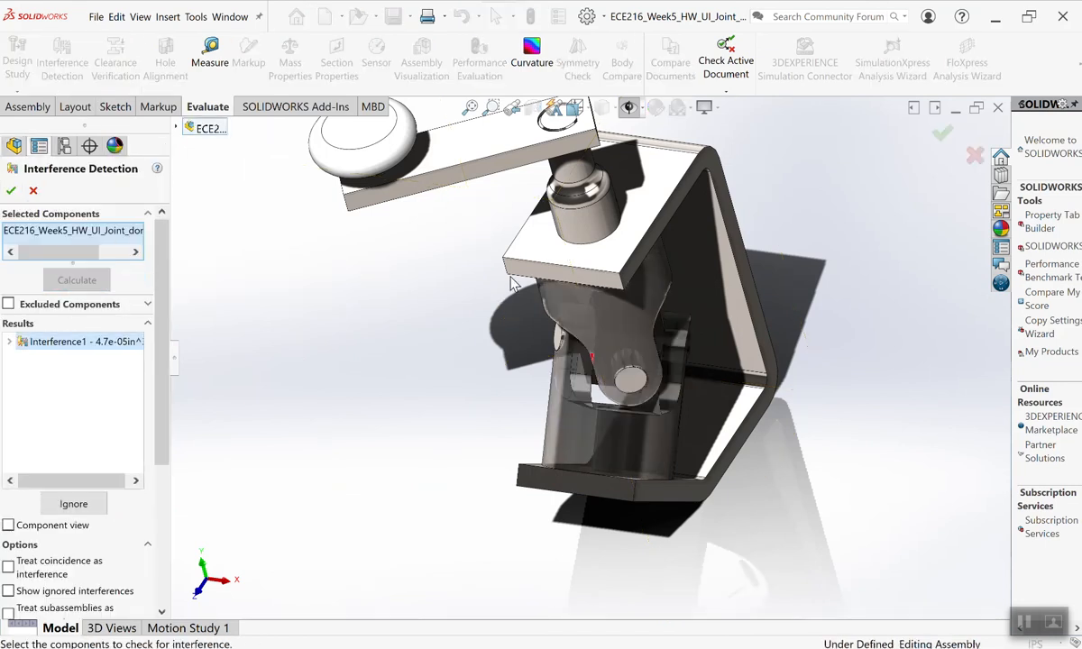
{"action": "left_click_drag", "start_coordinate": [346, 128], "coordinate": [36, 135]}
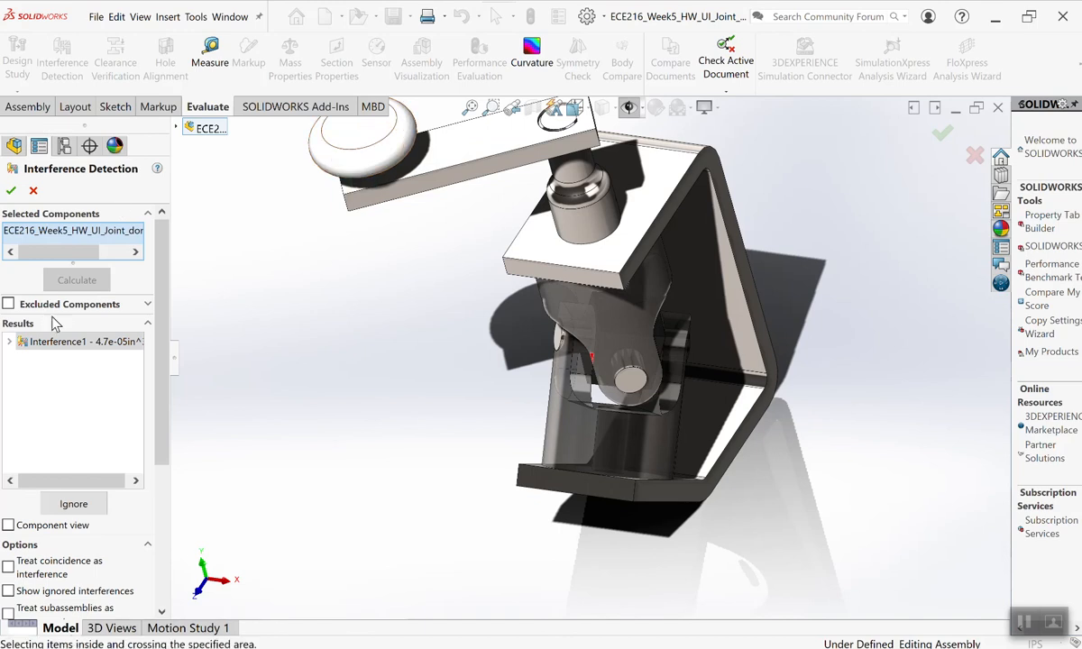
{"action": "left_click", "coordinate": [11, 191]}
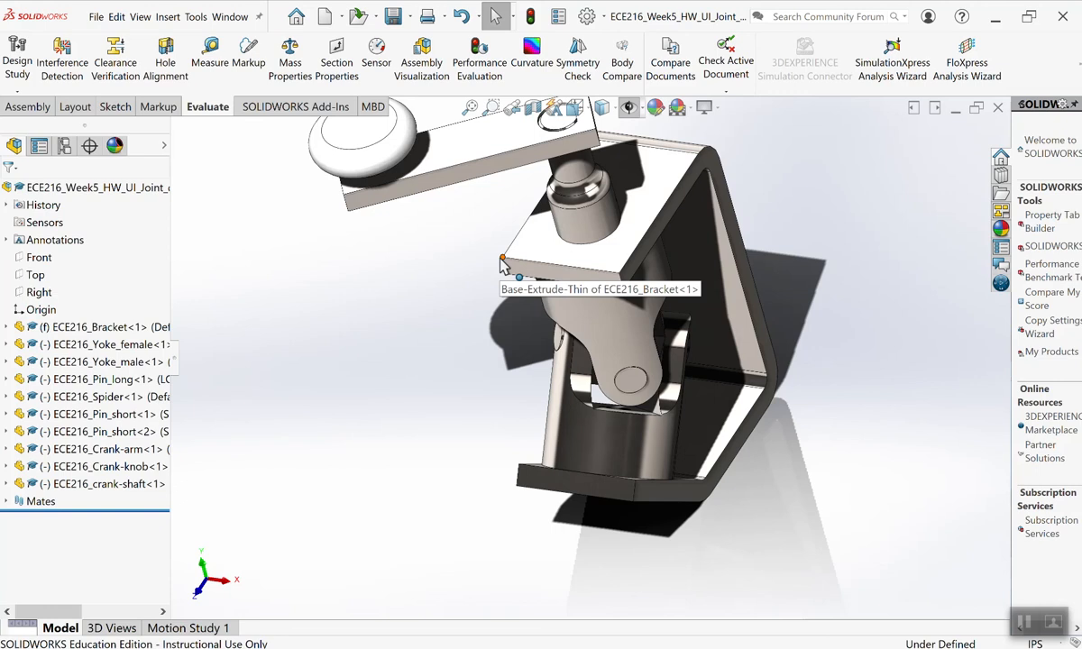
Turn the crank by its knob and add a parallel mate between the crank arm's end face and the bracket's side face.
{"action": "key", "text": "ctrl+7"}
{"action": "left_click_drag", "start_coordinate": [638, 354], "coordinate": [879, 224]}
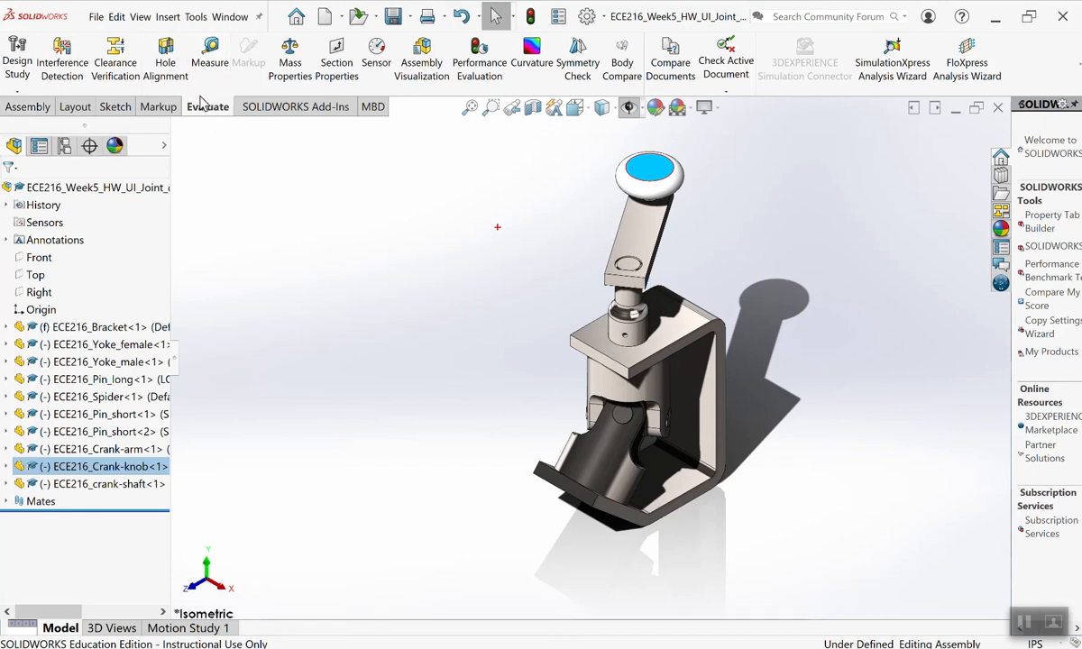
{"action": "left_click", "coordinate": [27, 106]}
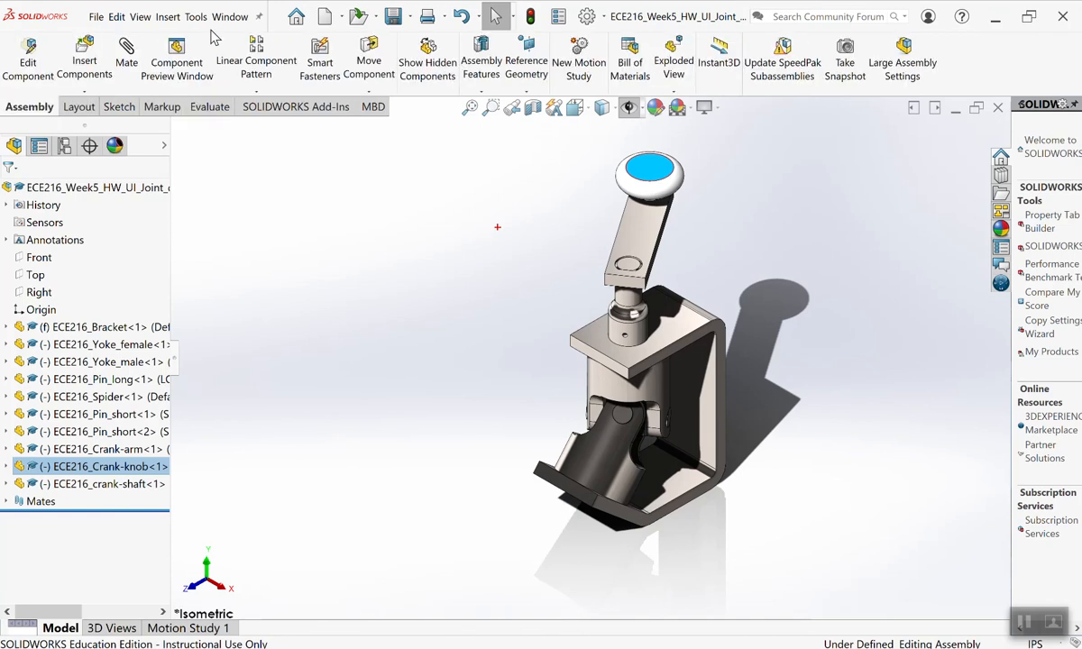
{"action": "left_click", "coordinate": [126, 52]}
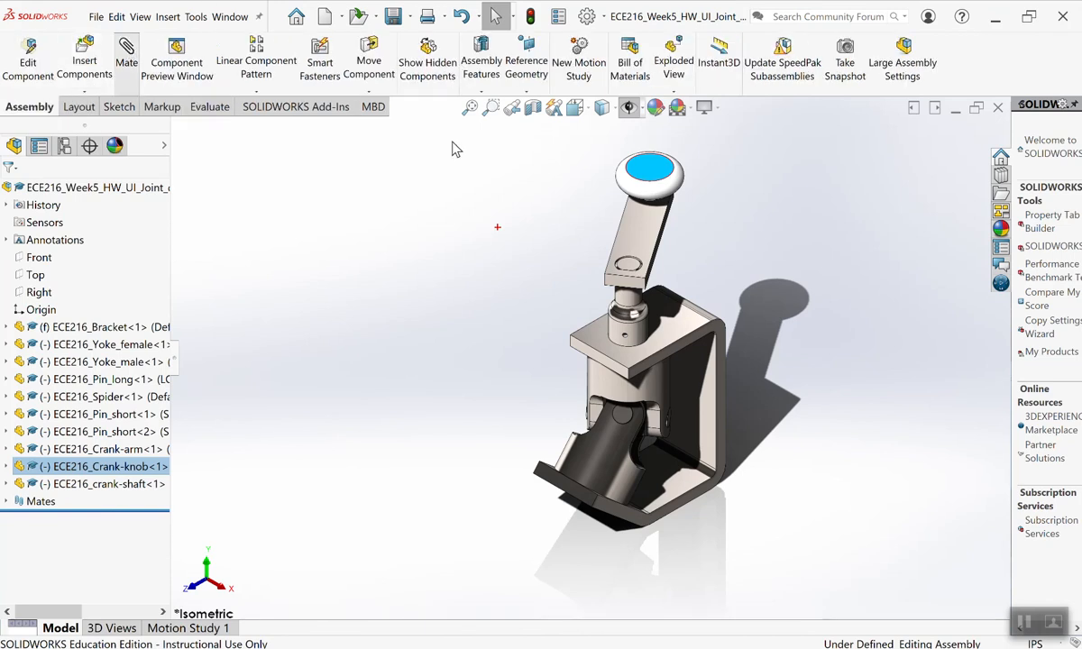
{"action": "left_click", "coordinate": [636, 284]}
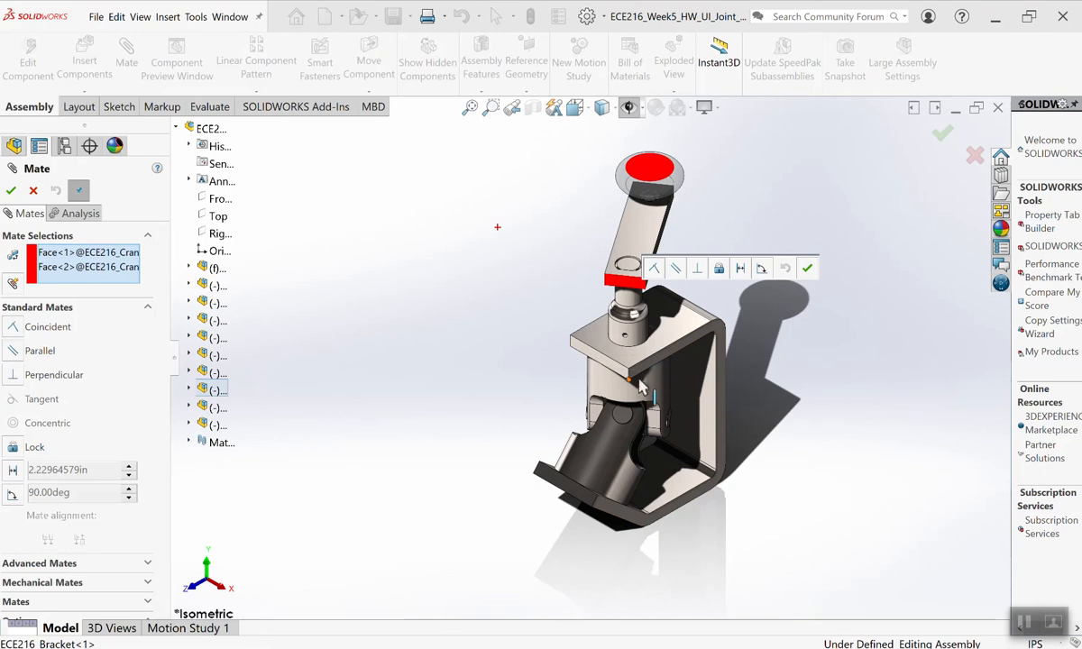
{"action": "right_click", "coordinate": [66, 254]}
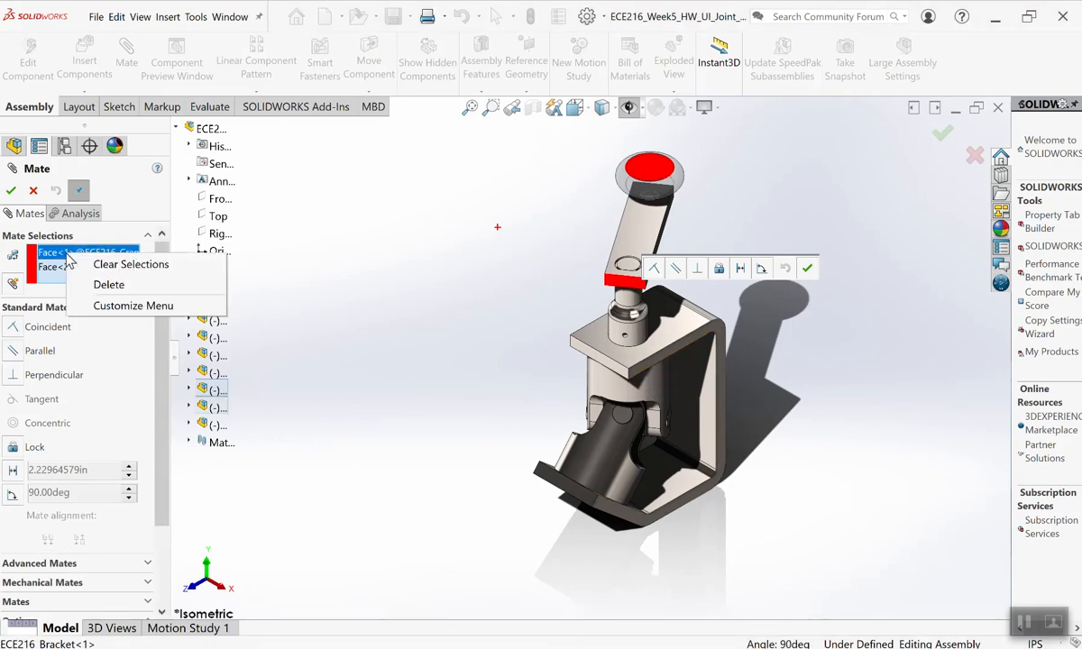
{"action": "left_click", "coordinate": [109, 284]}
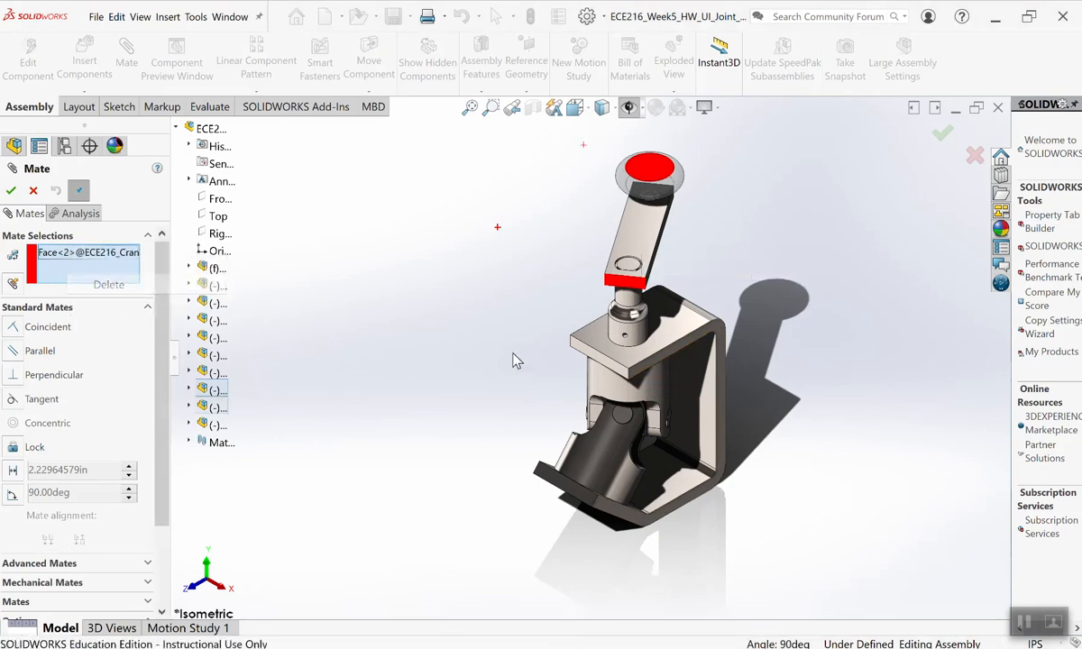
{"action": "left_click", "coordinate": [647, 372]}
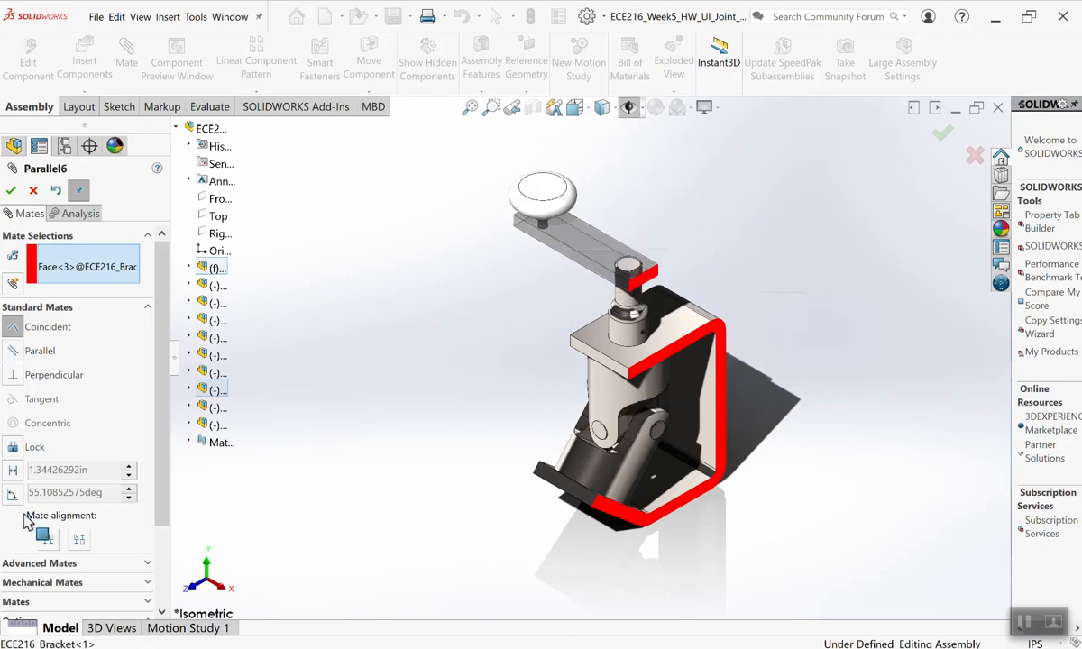
{"action": "left_click", "coordinate": [11, 190]}
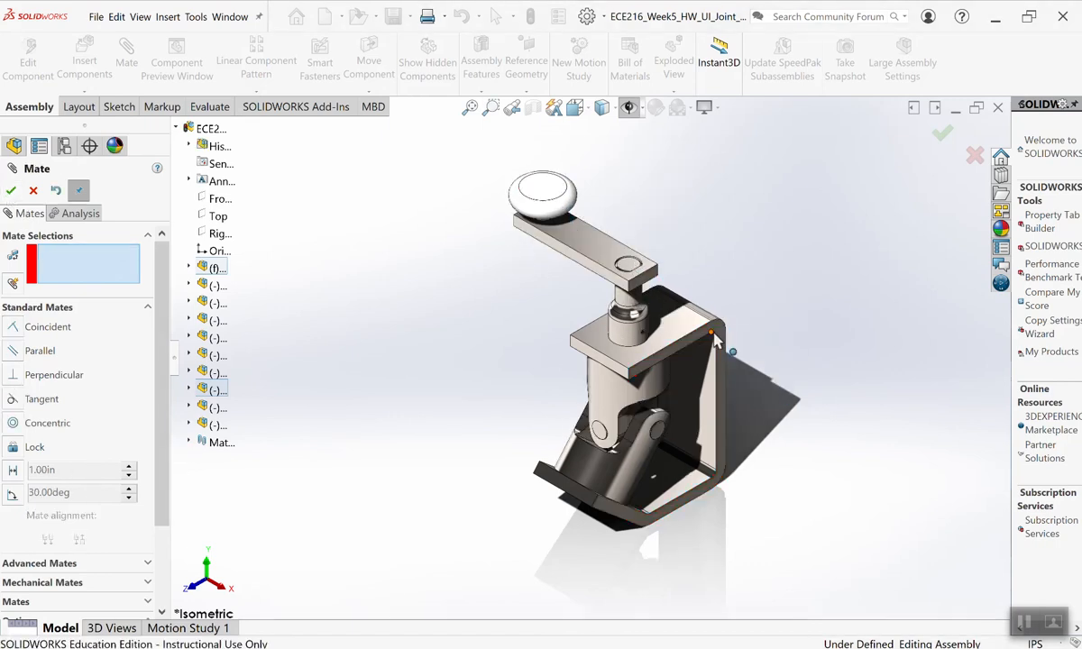
{"action": "left_click", "coordinate": [10, 190]}
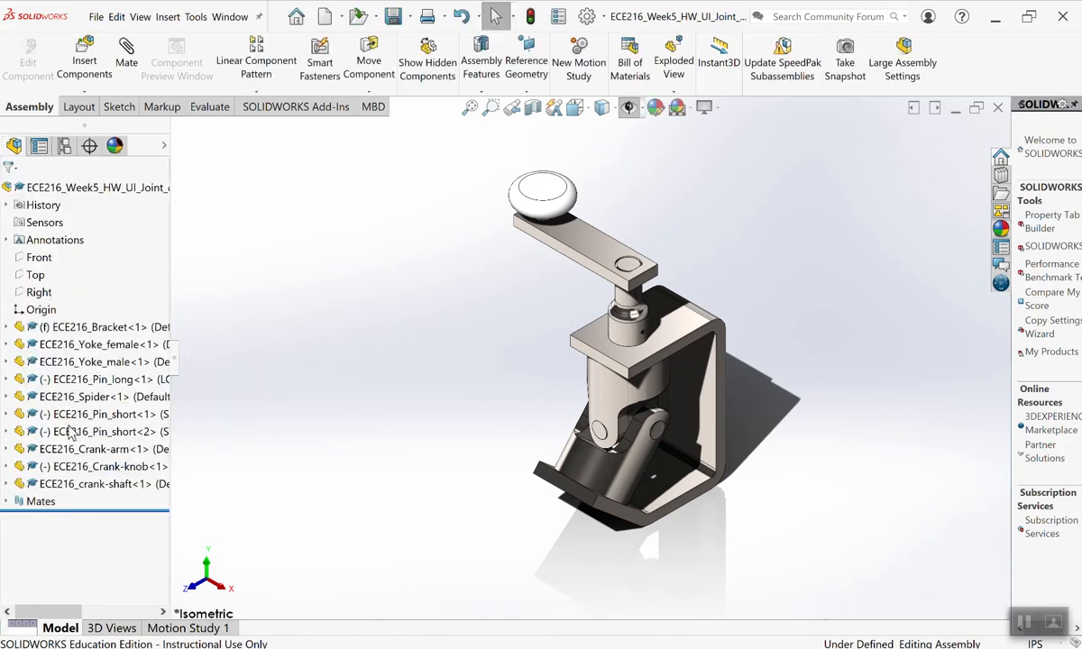
Suppress the Parallel6 mate between crank arm and bracket, and turn the crank by its knob.
{"action": "left_click", "coordinate": [11, 482]}
{"action": "right_click", "coordinate": [63, 588]}
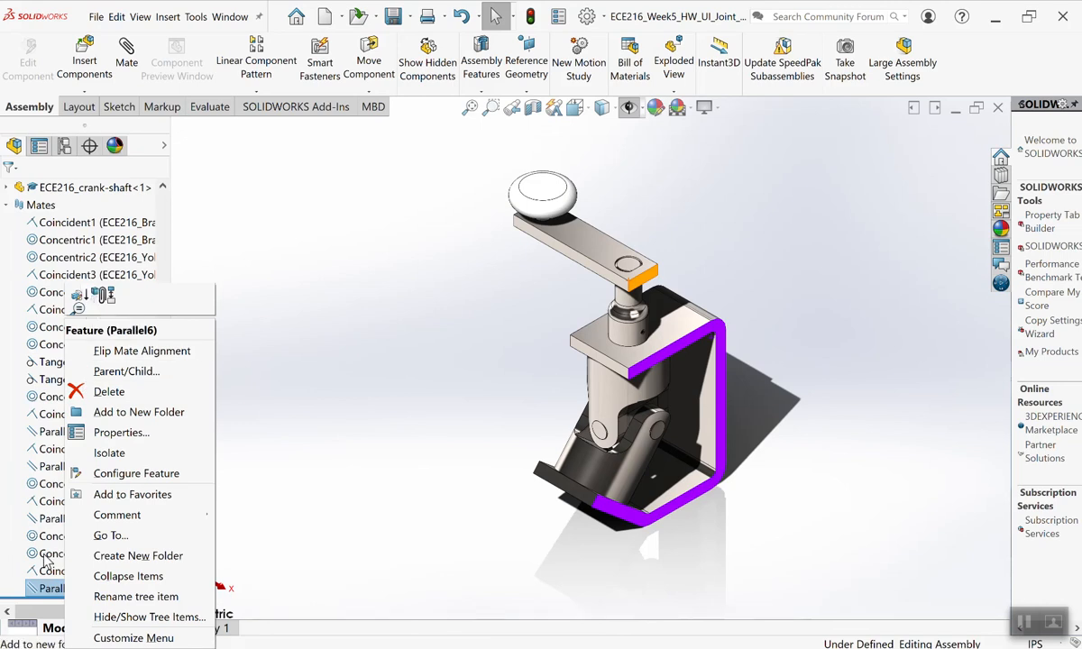
{"action": "left_click", "coordinate": [90, 297]}
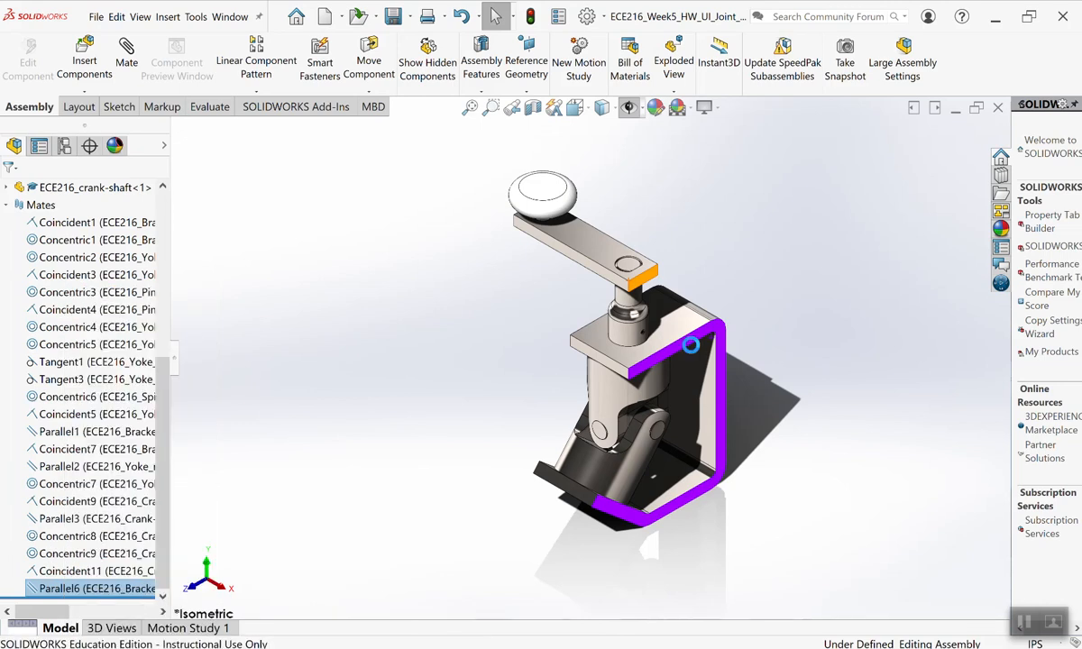
{"action": "left_click_drag", "start_coordinate": [551, 193], "coordinate": [102, 561]}
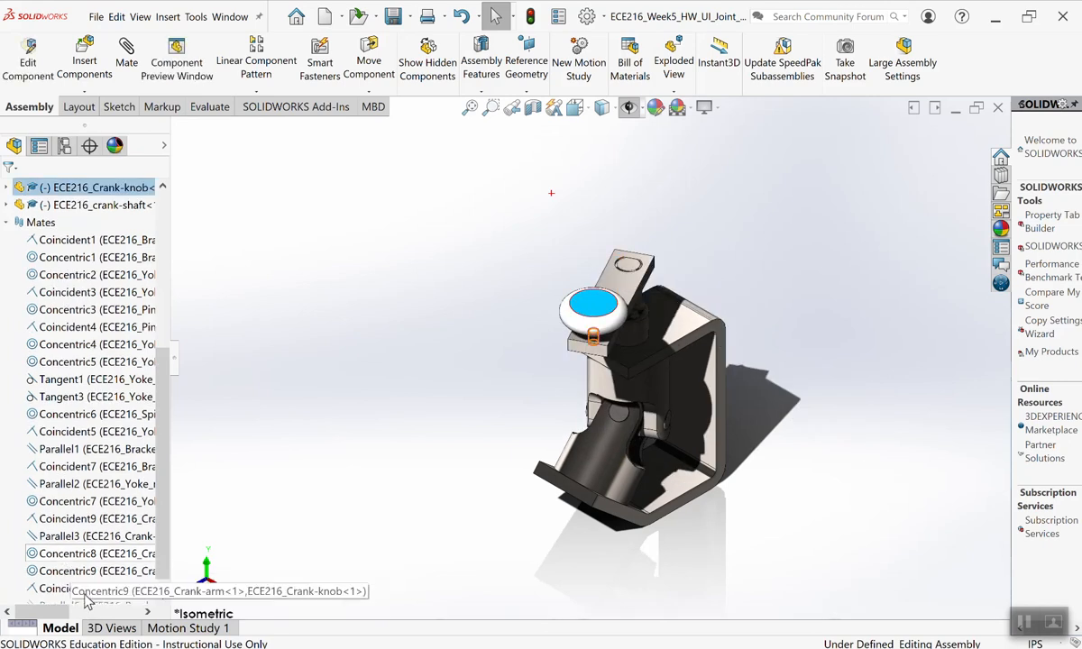
Unsuppress the Parallel6 mate to realign the crank arm with the bracket, and suppress it again.
{"action": "scroll", "coordinate": [84, 585], "scroll_direction": "down", "scroll_amount": 1}
{"action": "left_click", "coordinate": [61, 590]}
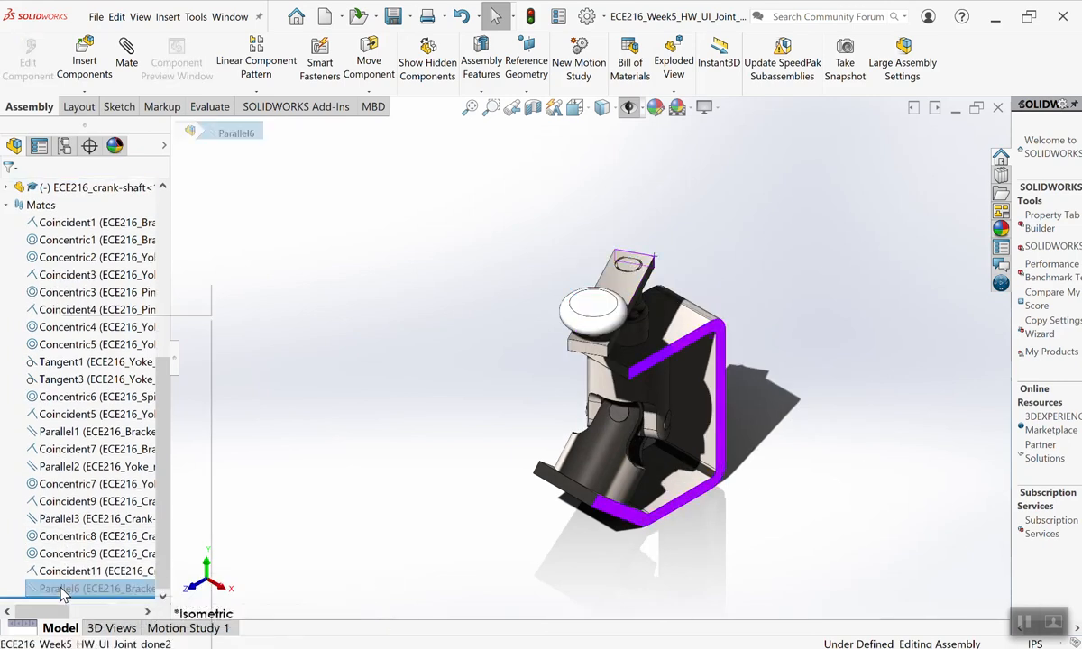
{"action": "right_click", "coordinate": [61, 589]}
{"action": "left_click", "coordinate": [93, 298]}
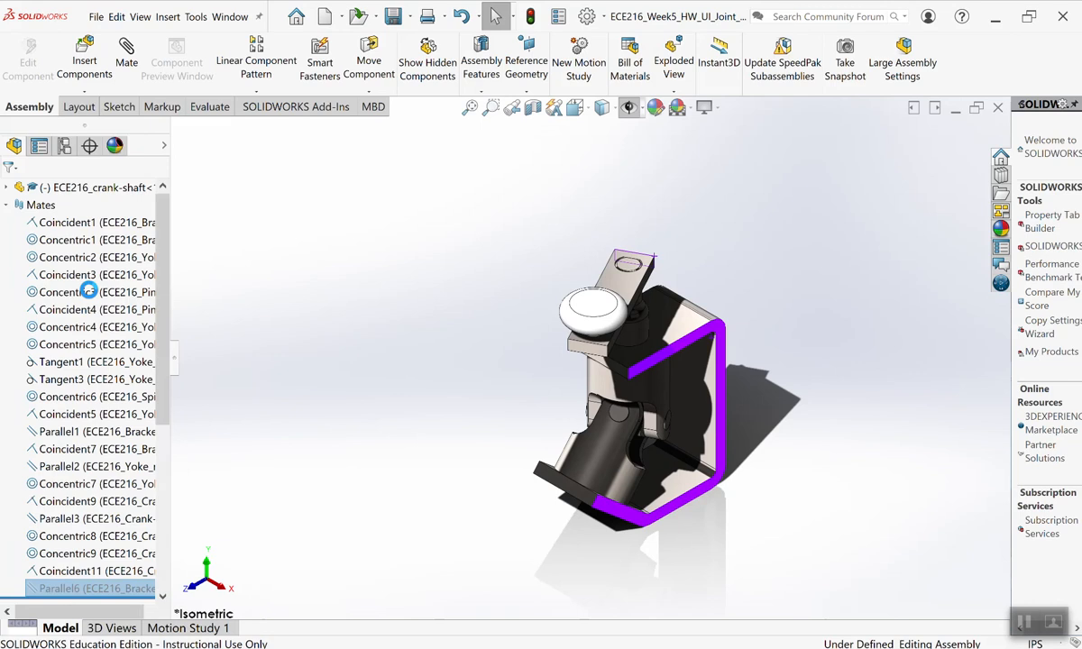
{"action": "right_click", "coordinate": [61, 589]}
{"action": "left_click", "coordinate": [88, 287]}
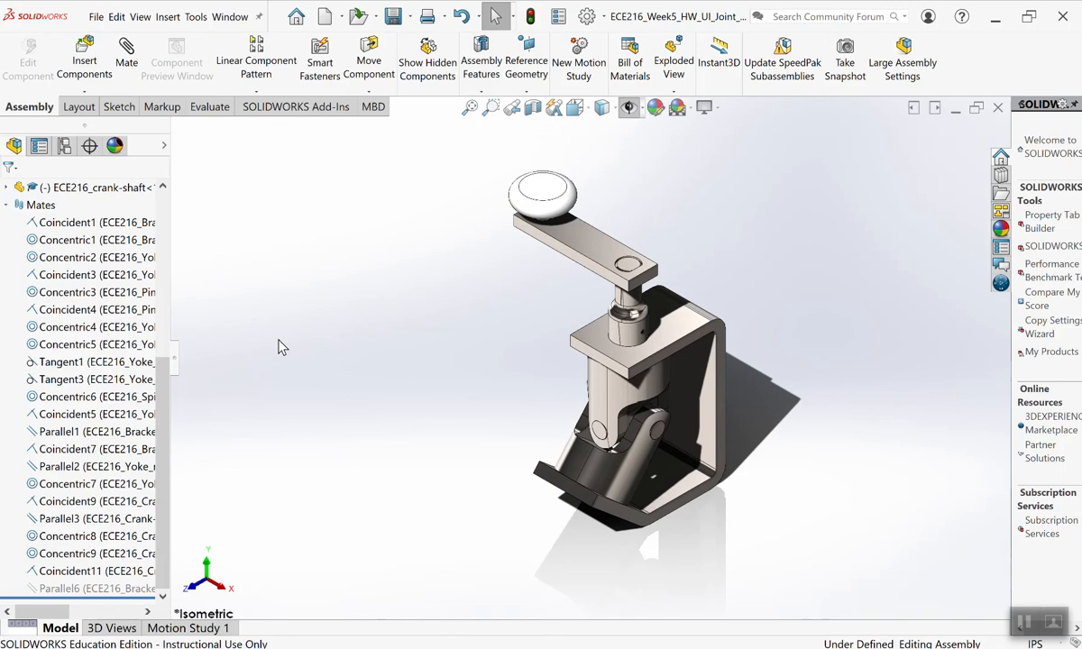
Turn the freed crank by its knob to test the joint's motion.
{"action": "left_click", "coordinate": [538, 194]}
{"action": "left_click_drag", "start_coordinate": [534, 193], "coordinate": [518, 262]}
{"action": "scroll", "coordinate": [725, 391], "scroll_direction": "up", "scroll_amount": 1}
{"action": "scroll", "coordinate": [699, 395], "scroll_direction": "down", "scroll_amount": 3}
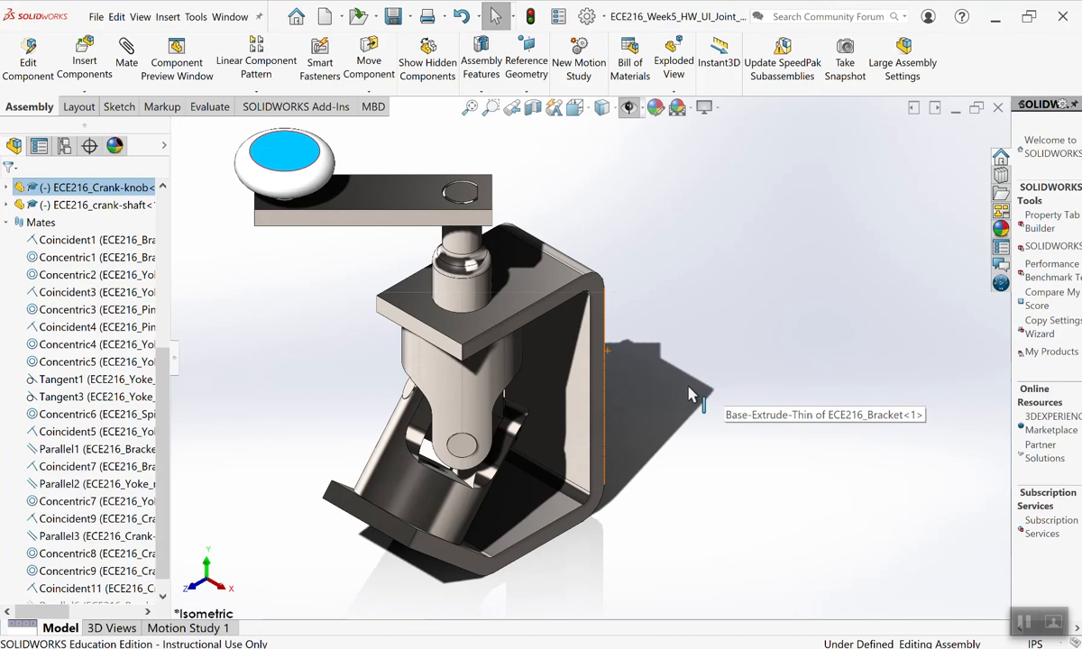
{"action": "scroll", "coordinate": [361, 432], "scroll_direction": "up", "scroll_amount": 1}
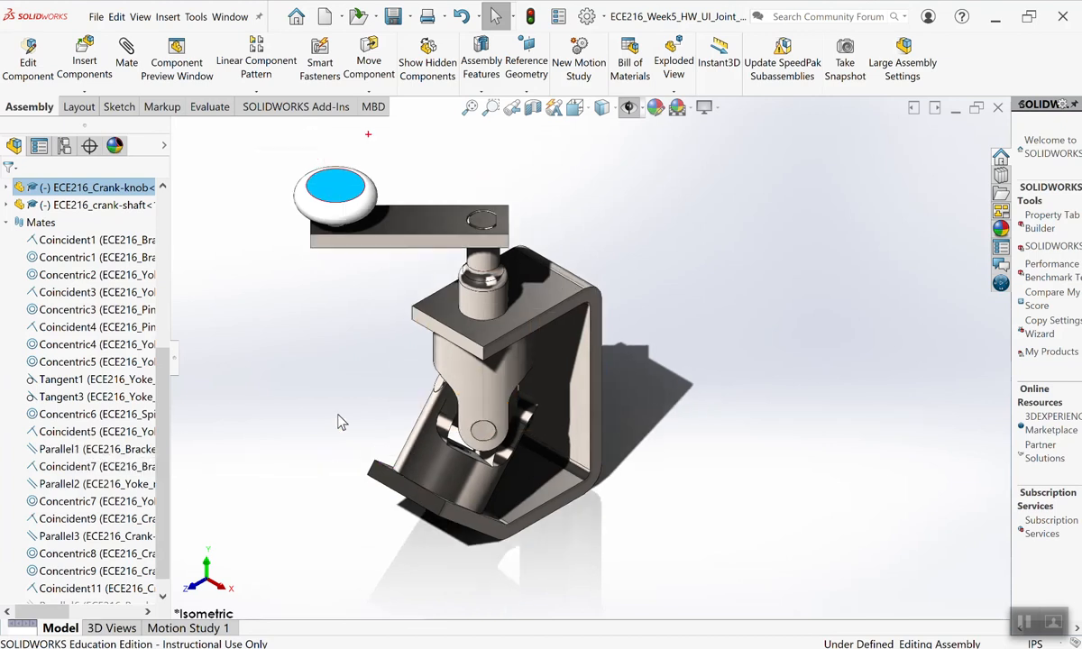